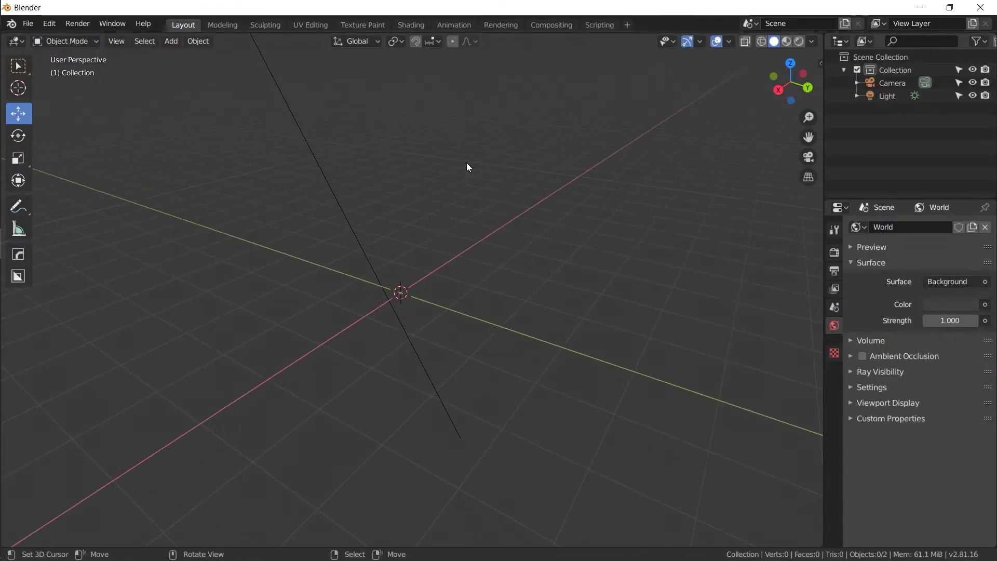
Add a 2 m cube at the origin and move it up about 0.974 m along the Z axis
key(shift+a)
mouse_move(491, 162)
click(518, 174)
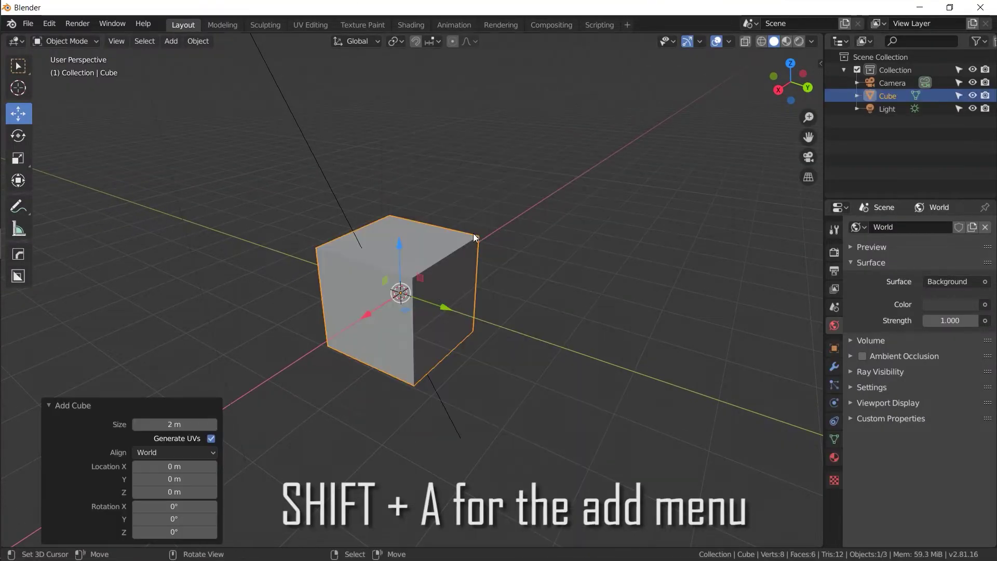
key(g)
key(z)
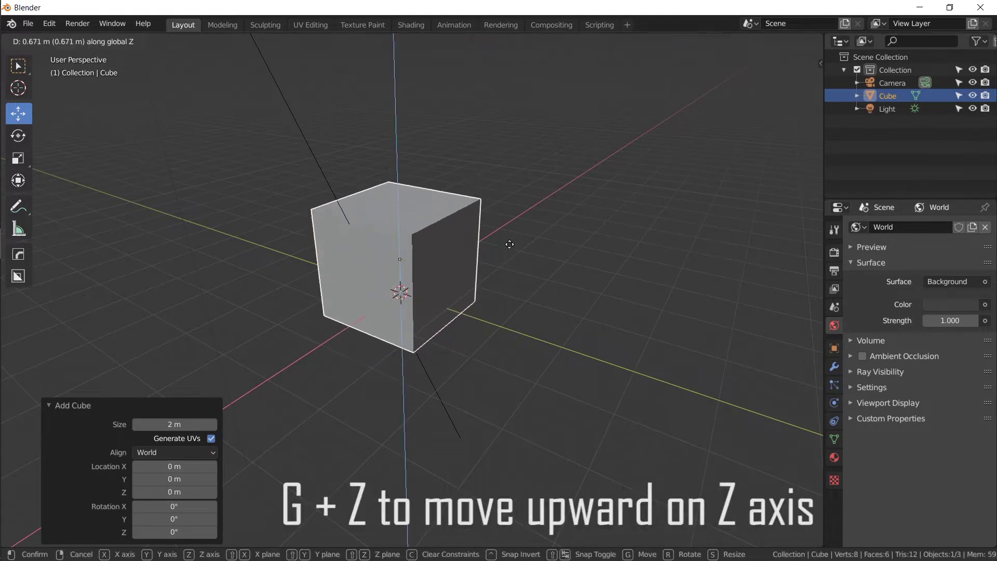
click(510, 235)
Add a 2 m plane at the origin and scale it up into a large floor beneath the cube
key(shift+a)
mouse_move(526, 185)
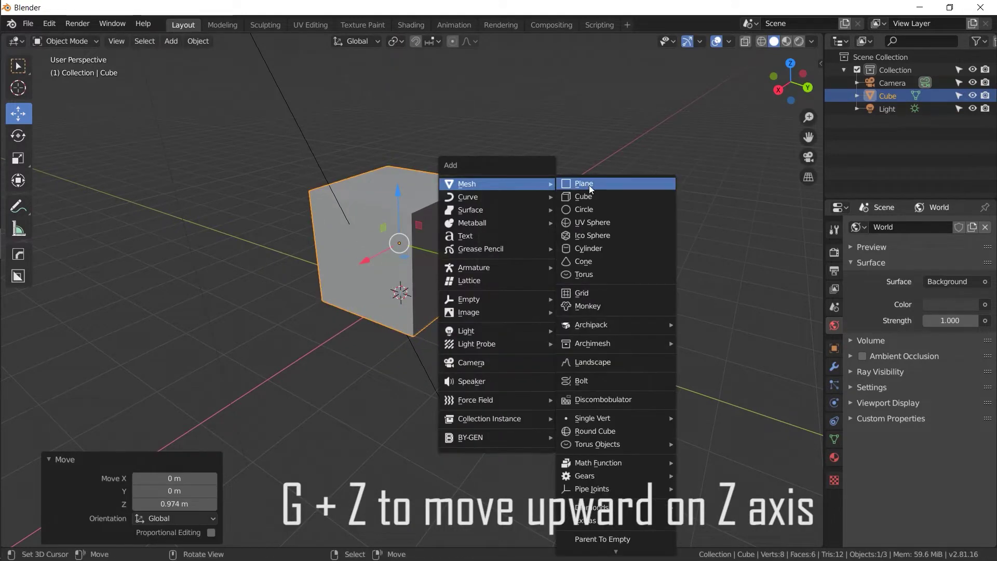
click(589, 185)
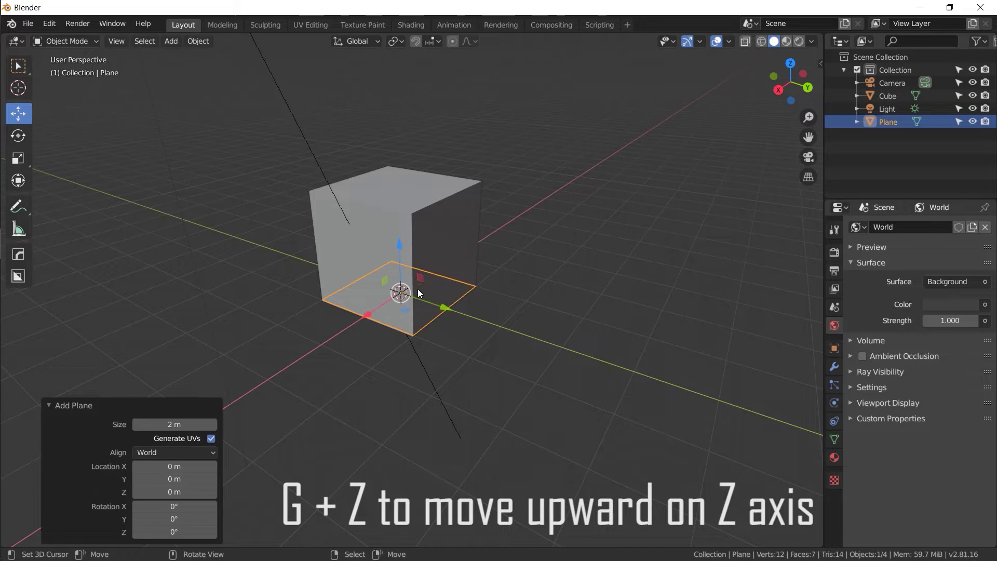
key(s)
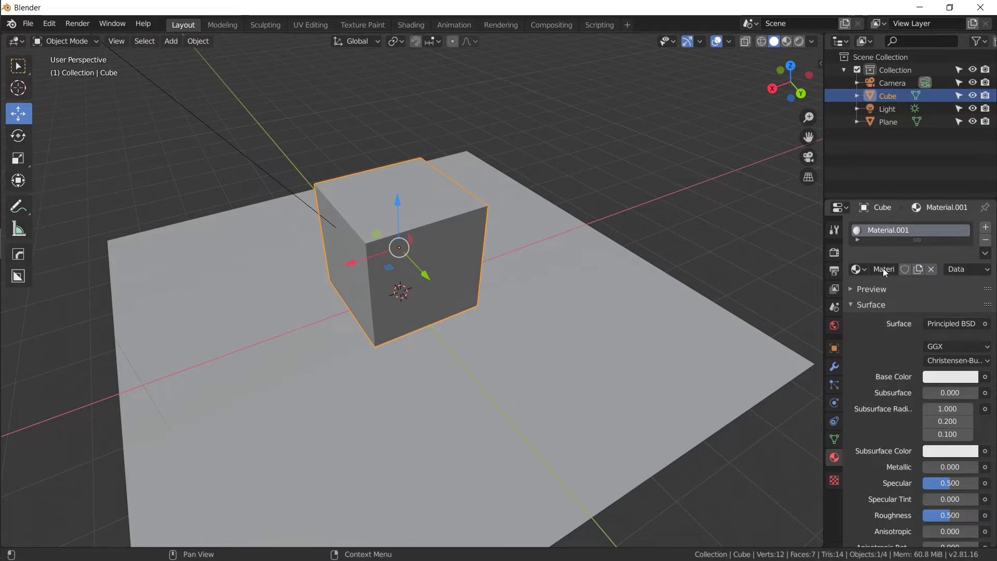
Assign the existing material Material.001 to the floor plane
click(506, 341)
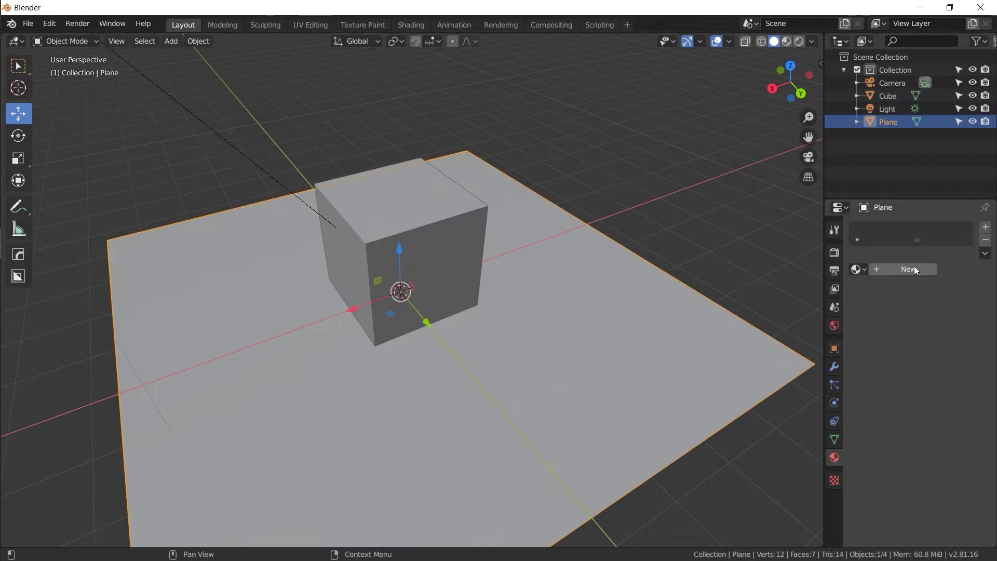
click(859, 269)
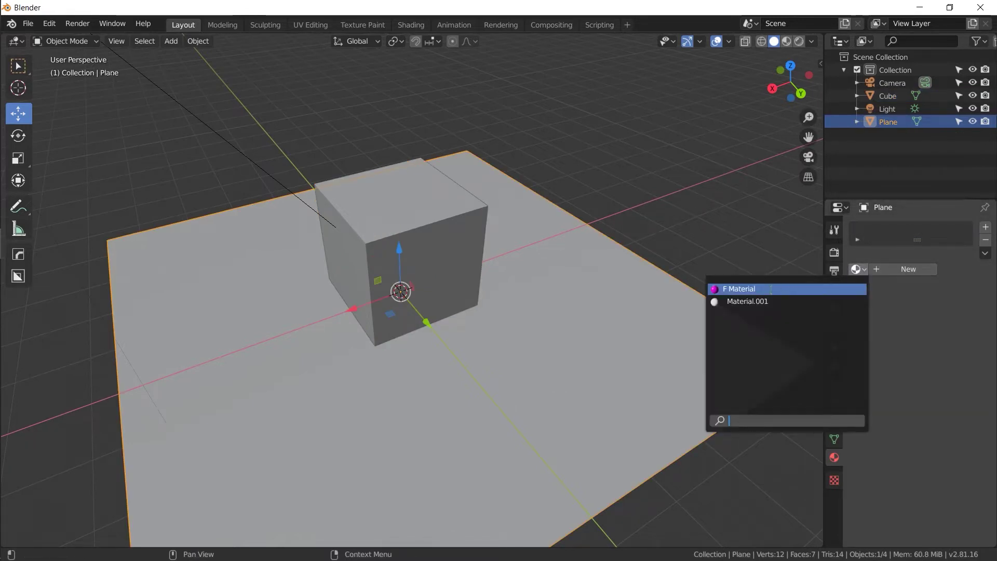
click(755, 301)
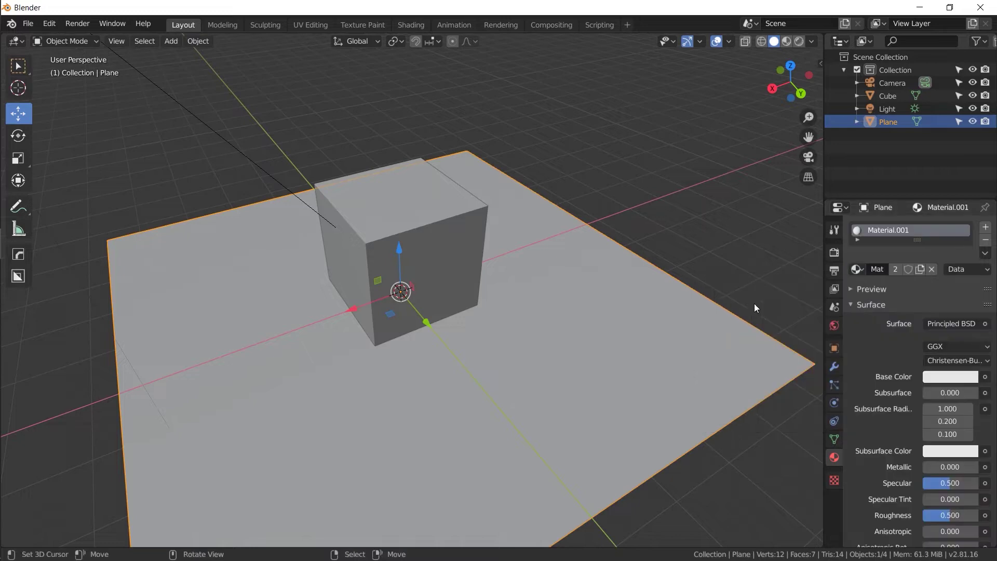
Switch the viewport to material preview shading and display the scene's render properties
click(787, 42)
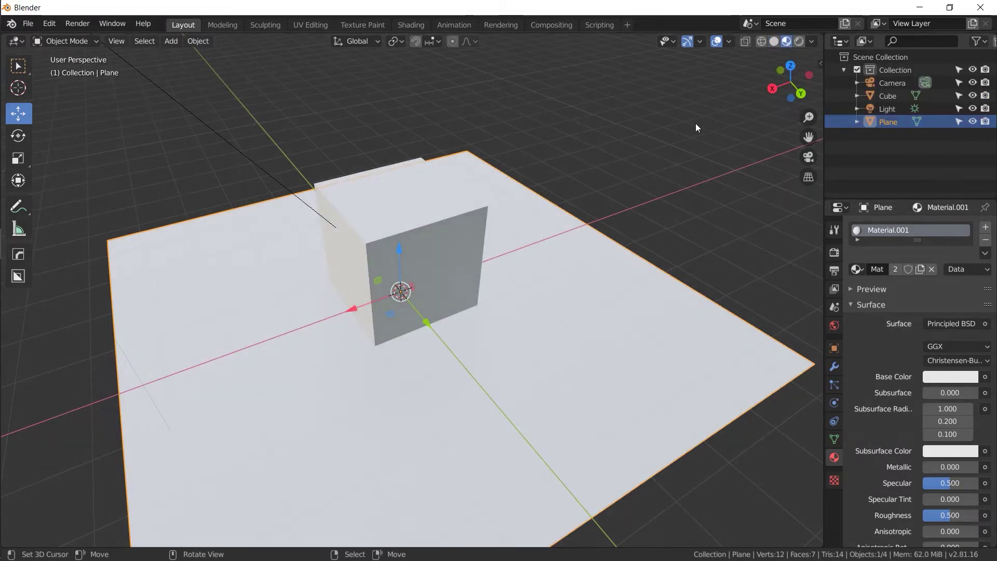
mouse_move(457, 228)
middle_down()
mouse_move(438, 285)
mouse_move(481, 234)
mouse_move(599, 224)
mouse_move(569, 214)
mouse_move(476, 225)
middle_up()
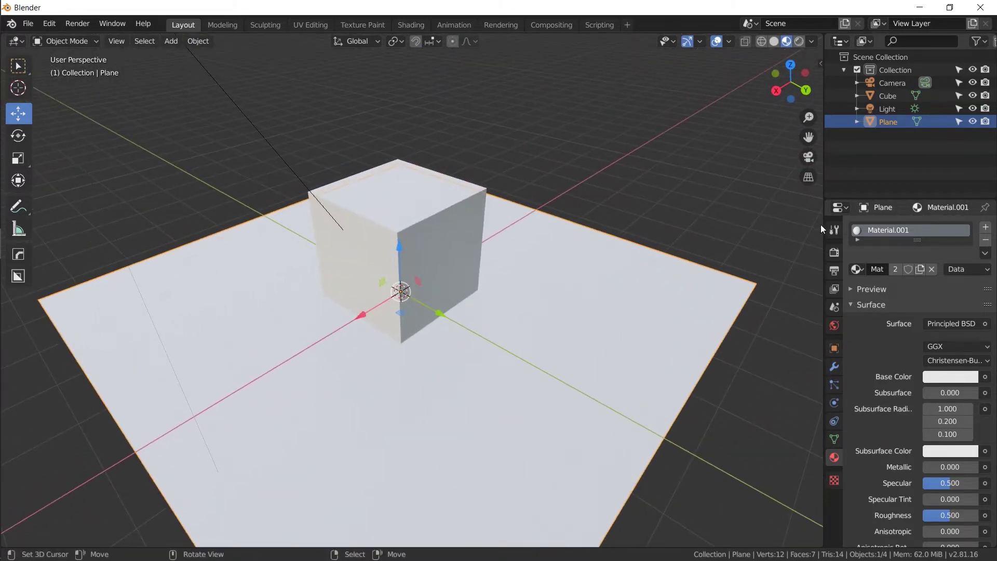
click(835, 252)
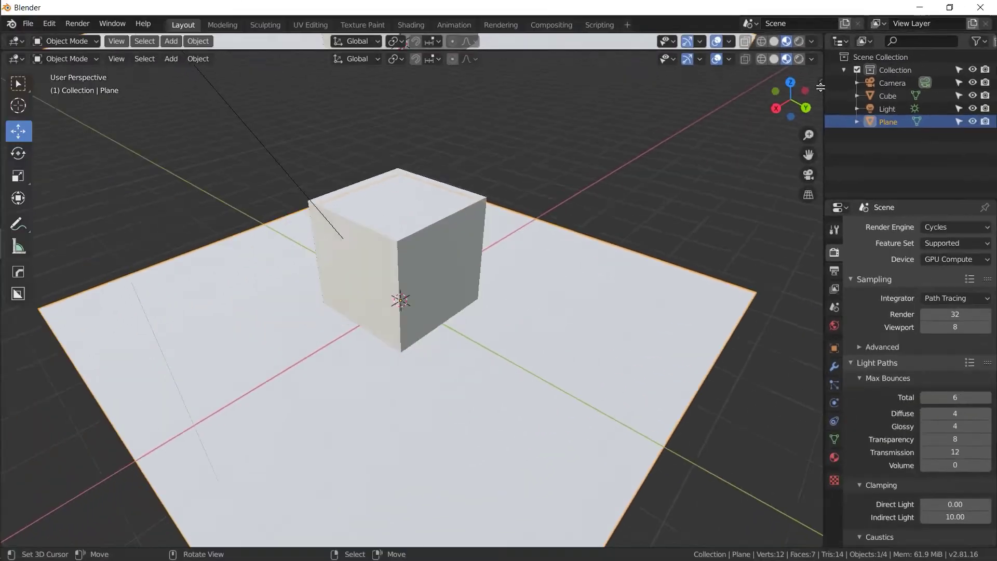
Split the 3D viewport into upper and lower areas and make the upper one a Shader Editor with its sidebar hidden
drag(737, 84, 706, 526)
drag(811, 212, 800, 264)
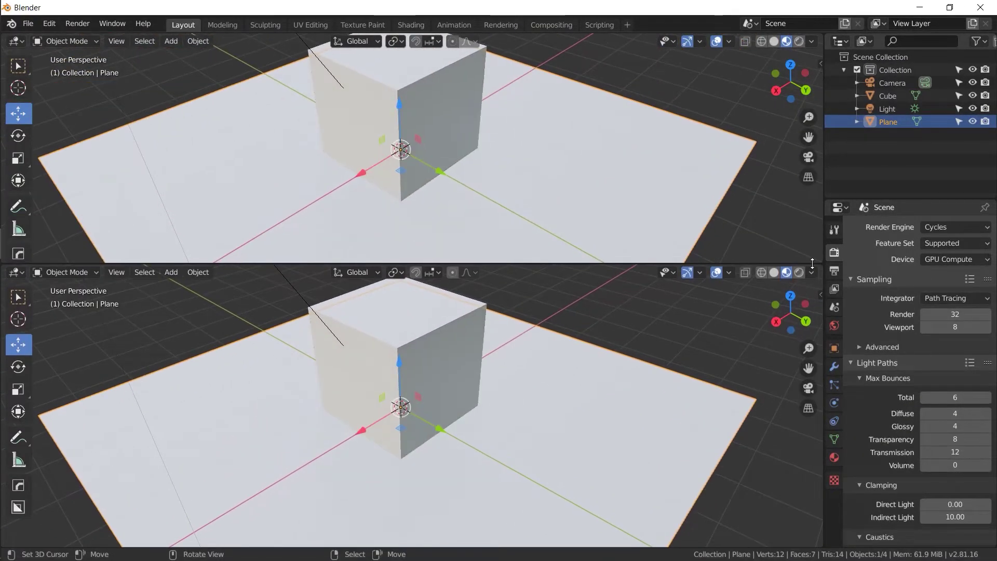
click(18, 42)
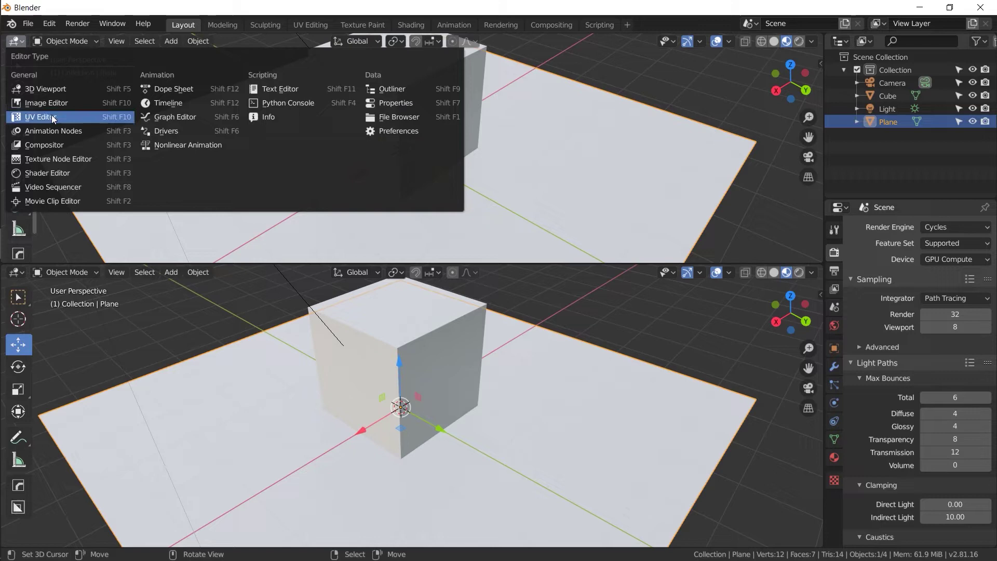
click(51, 175)
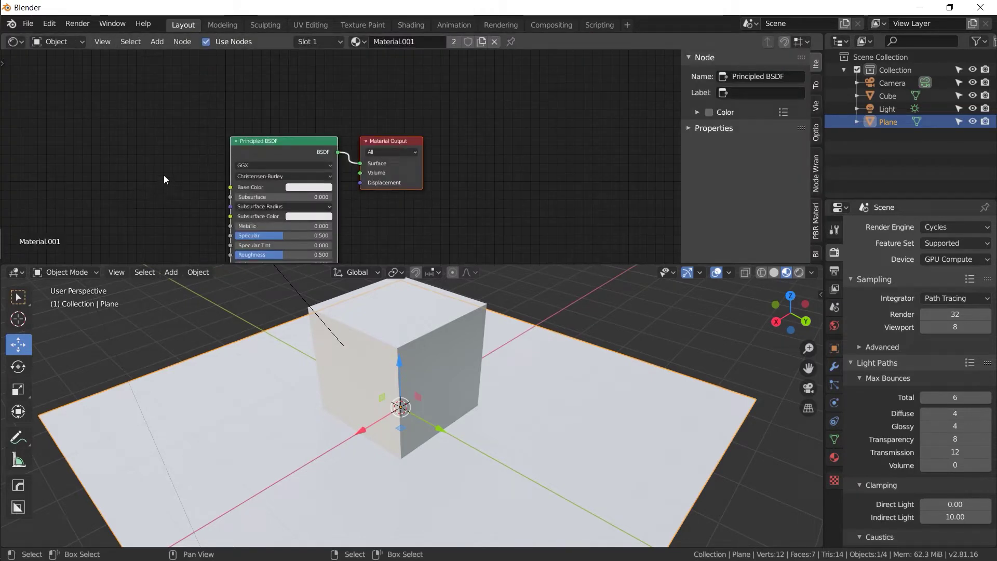
key(n)
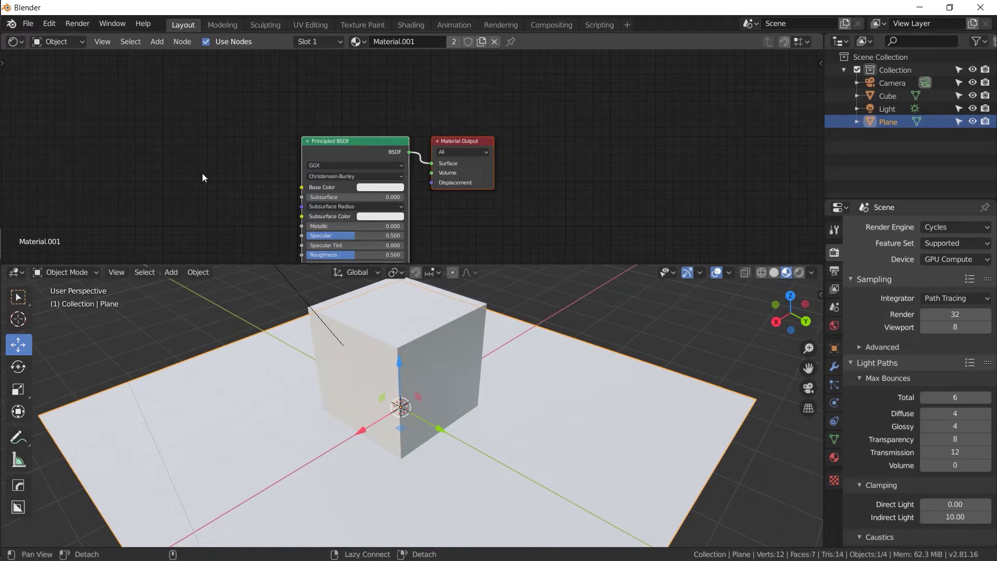
Reposition the Principled BSDF node beside the Material Output node, leaving empty space for texture nodes
alt+drag(201, 173, 226, 158)
scroll(225, 158, up, 2)
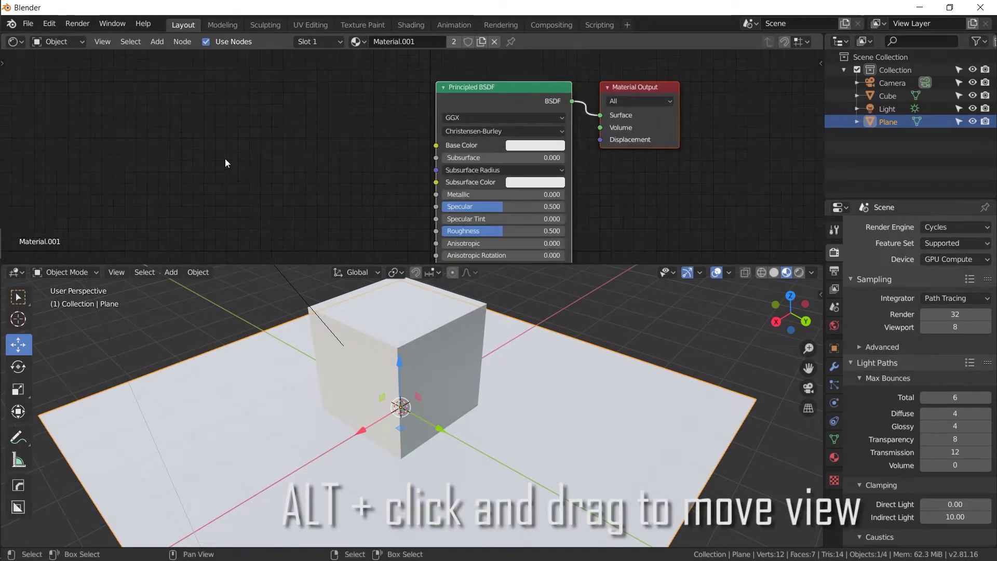
scroll(226, 158, down, 3)
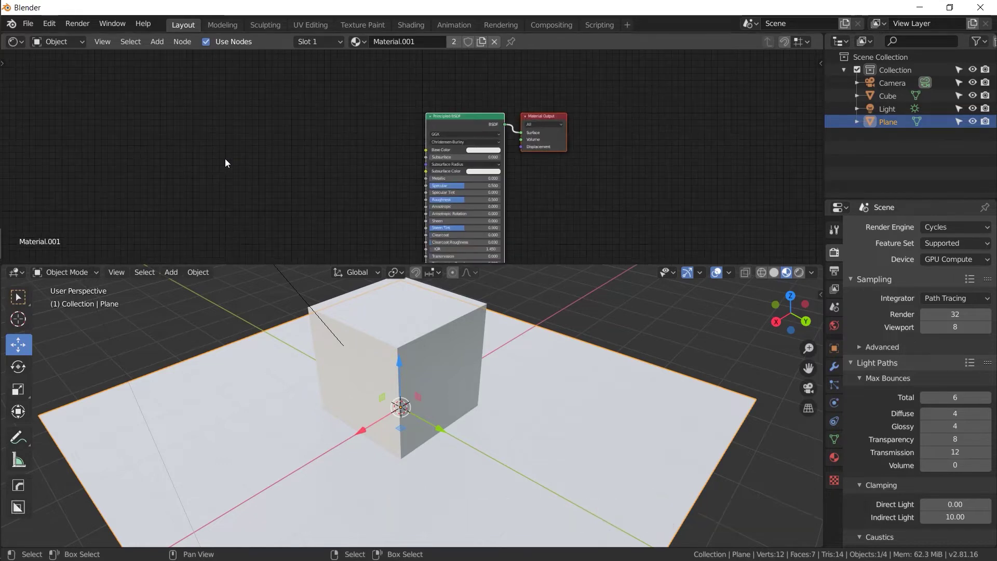
alt+drag(226, 158, 423, 152)
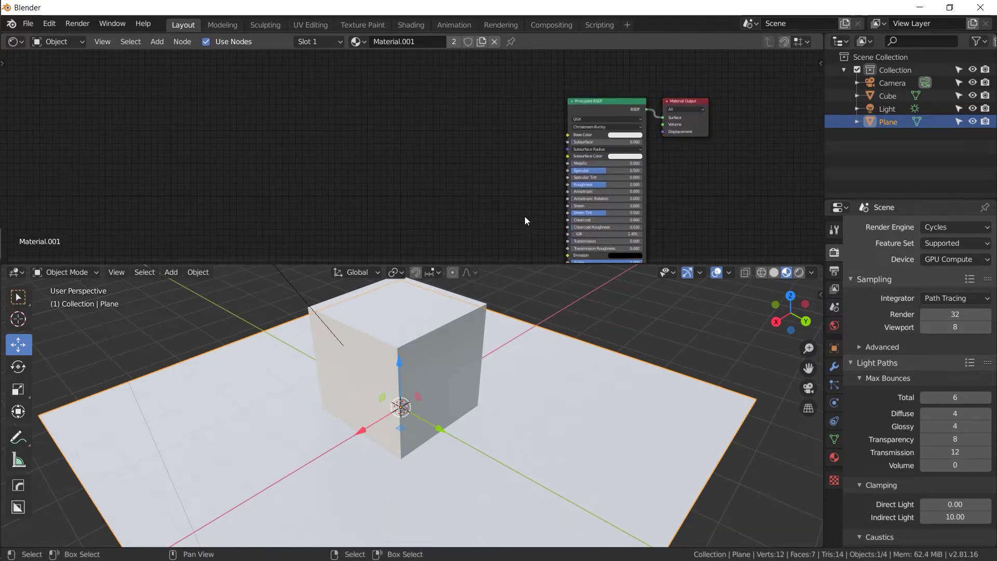
click(595, 106)
key(g)
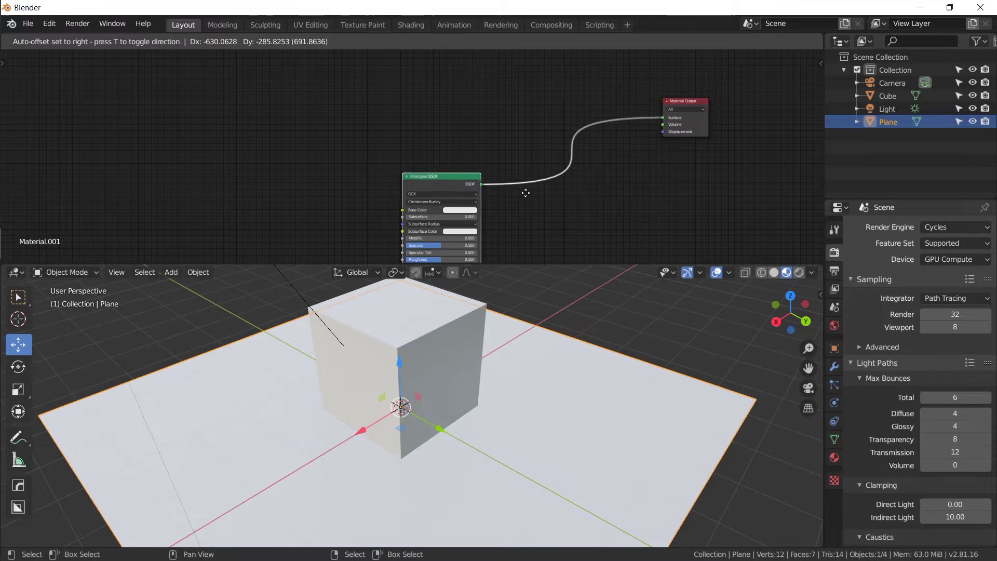
click(603, 139)
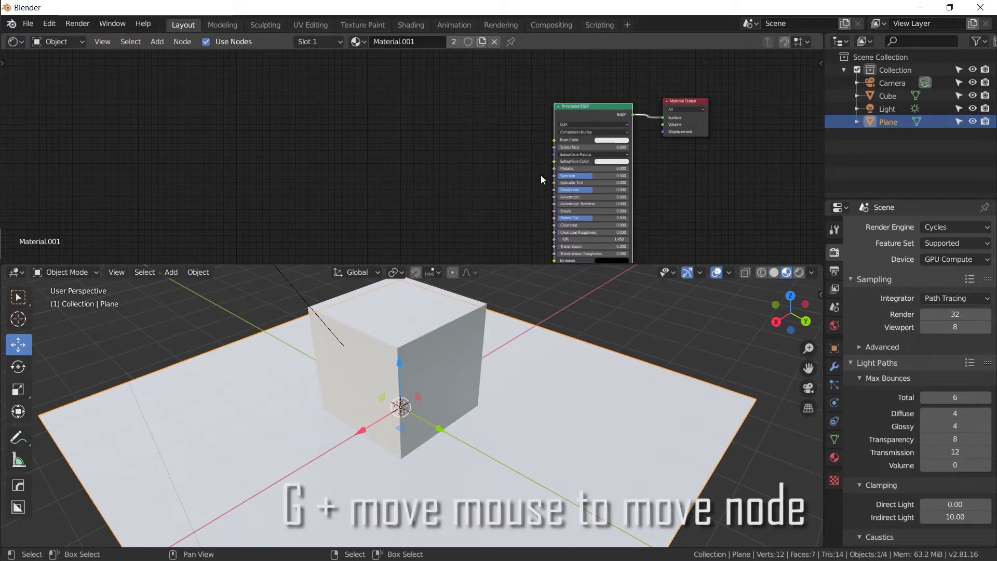
key(g)
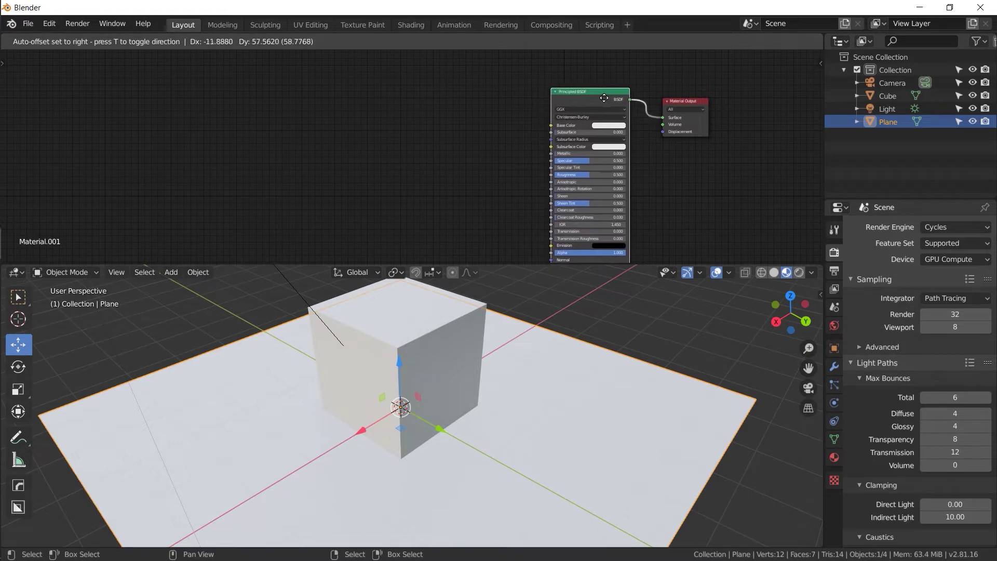
key(Escape)
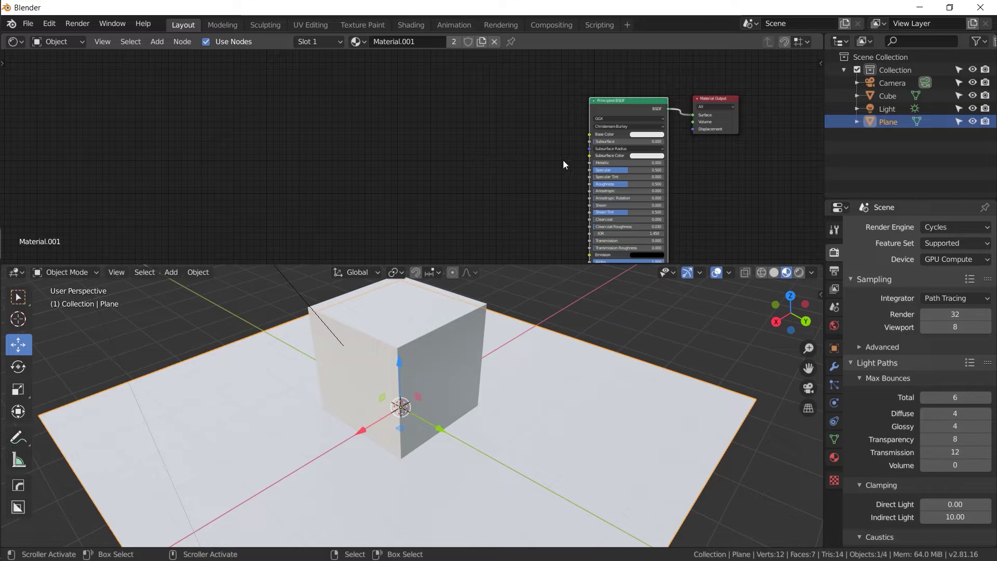
Lower the Specular value of the Principled BSDF node to about 0.158
mouse_move(609, 170)
mouse_down()
mouse_move(643, 172)
mouse_move(588, 170)
mouse_up()
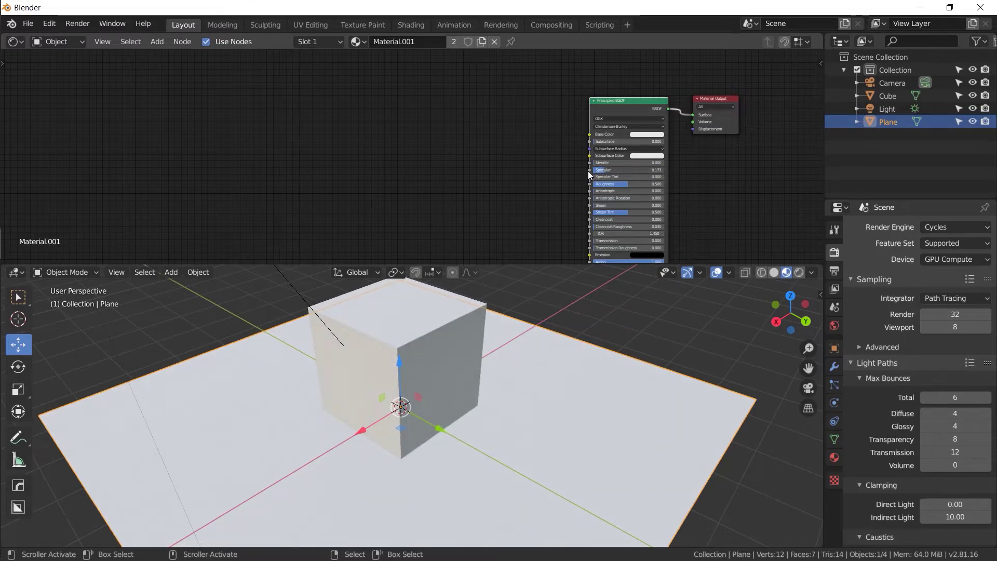
middle_drag(544, 203, 579, 172)
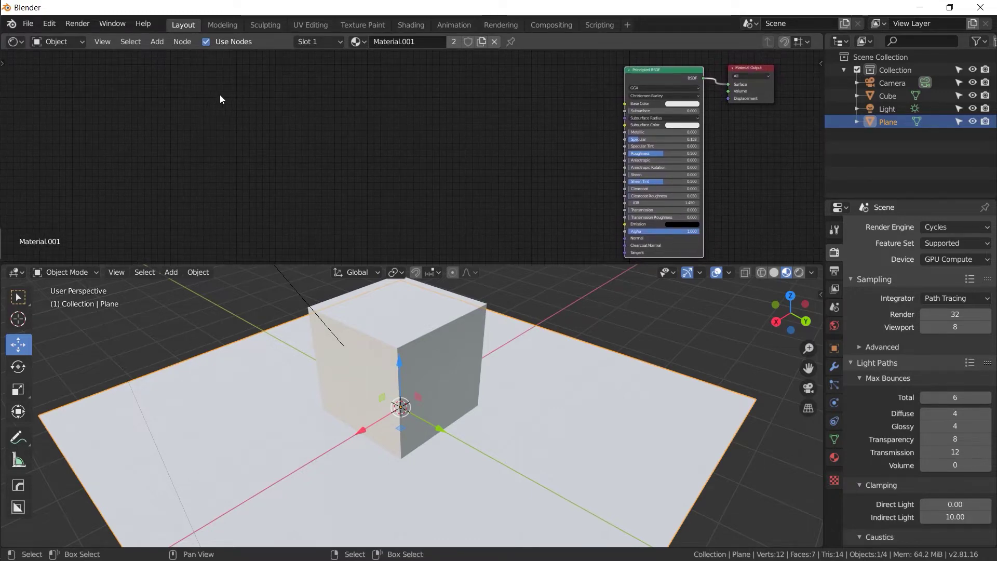
Add an Image Texture node and place it in the empty space before the Principled BSDF node
key(shift+a)
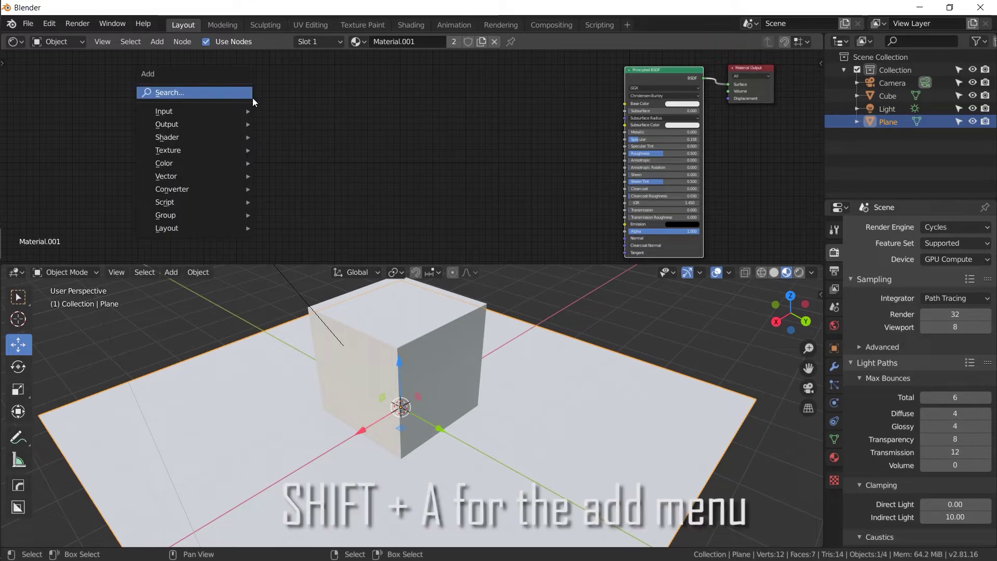
key(shift+a)
click(186, 114)
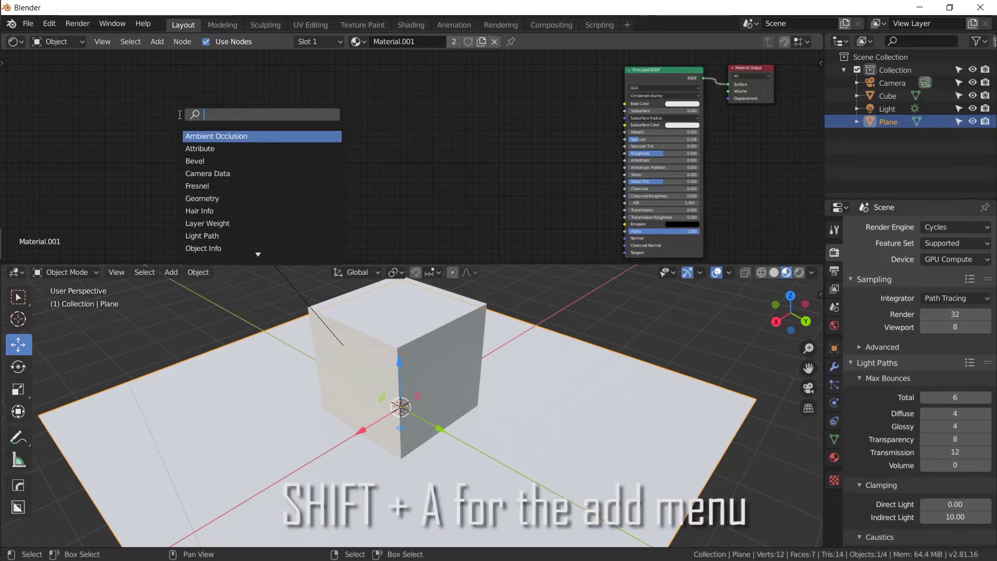
text(ima)
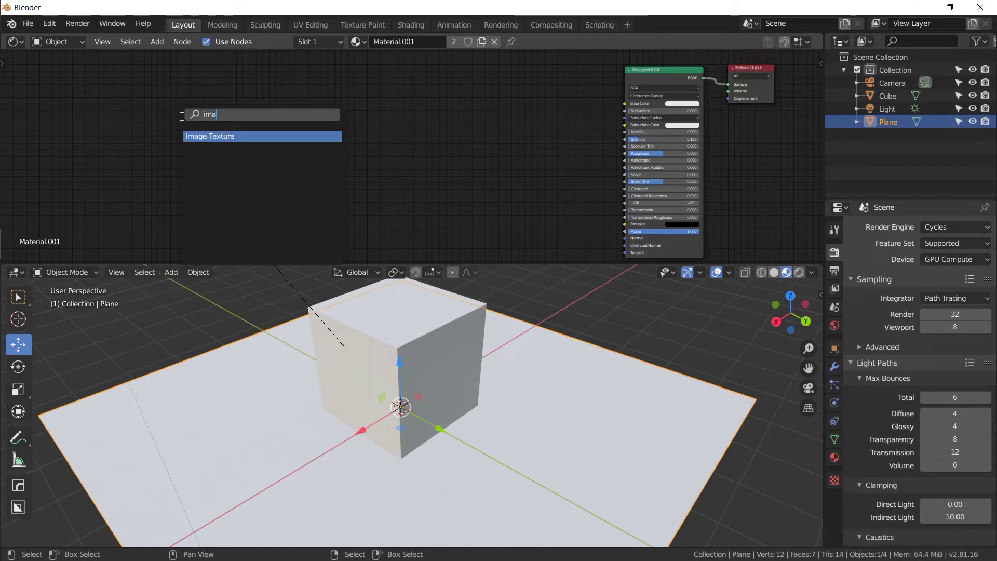
key(Return)
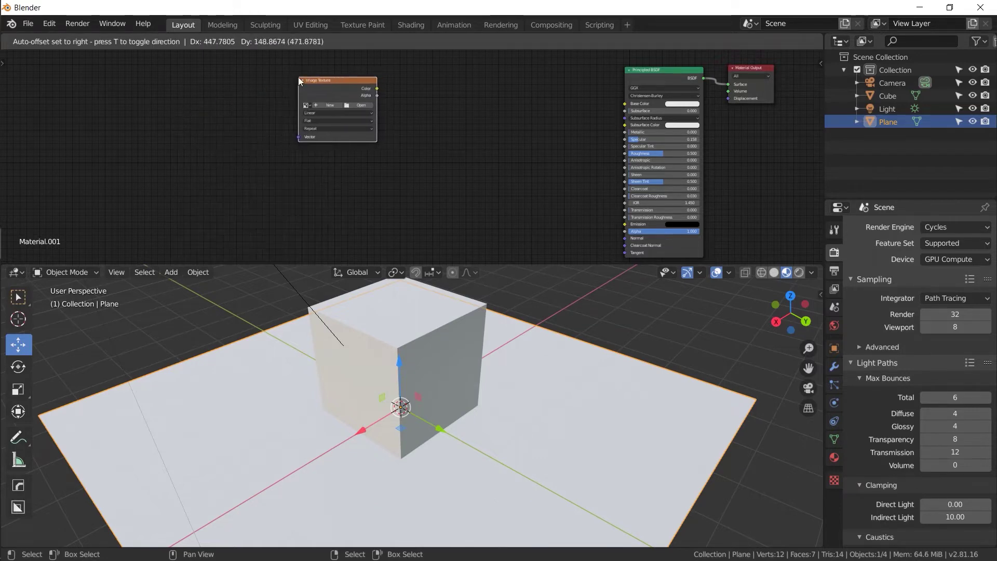
click(298, 77)
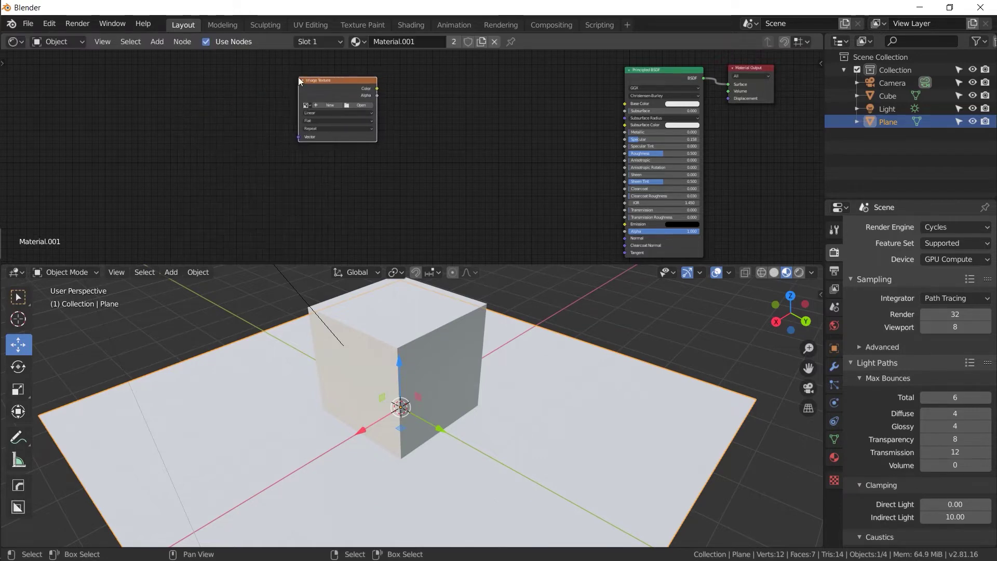
Start choosing an image for the Image Texture node and look through the texture category folders in the PBR folder
click(365, 105)
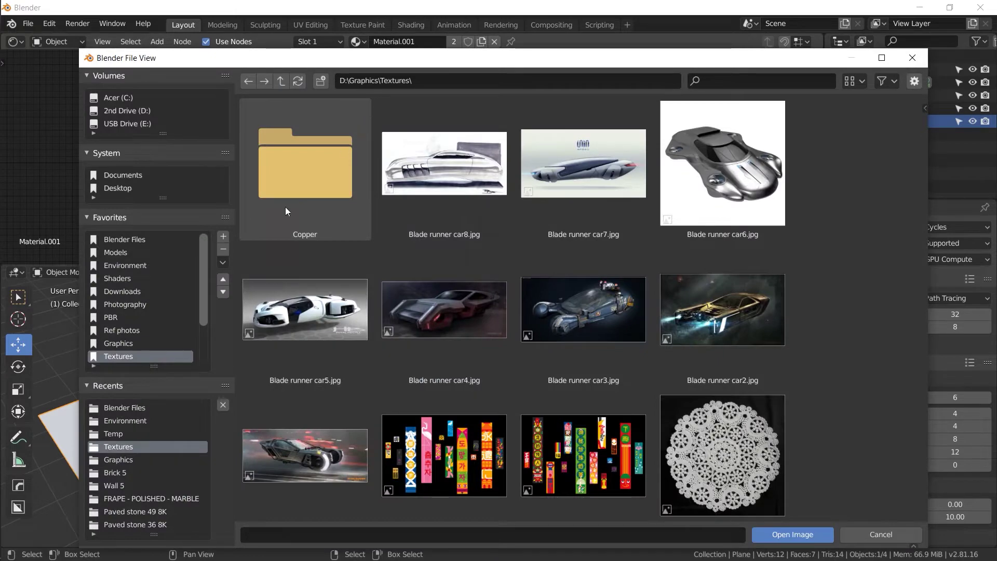
click(126, 318)
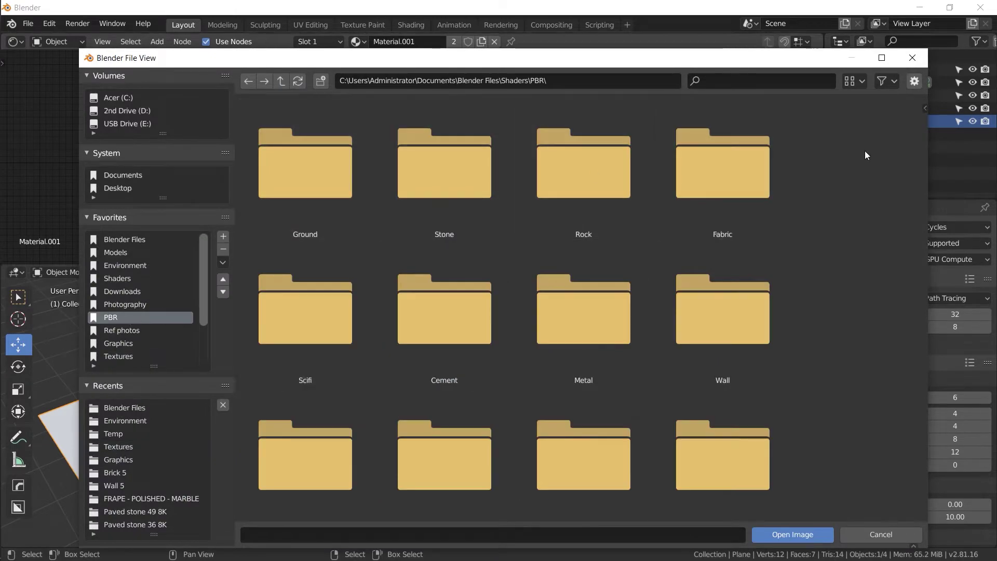
scroll(725, 263, down, 5)
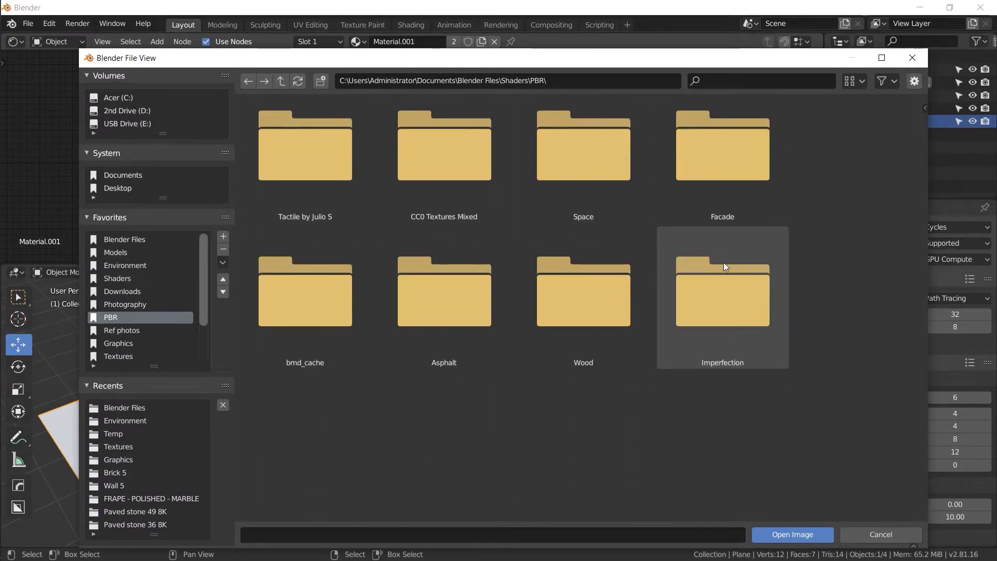
scroll(725, 265, up, 5)
scroll(725, 265, down, 2)
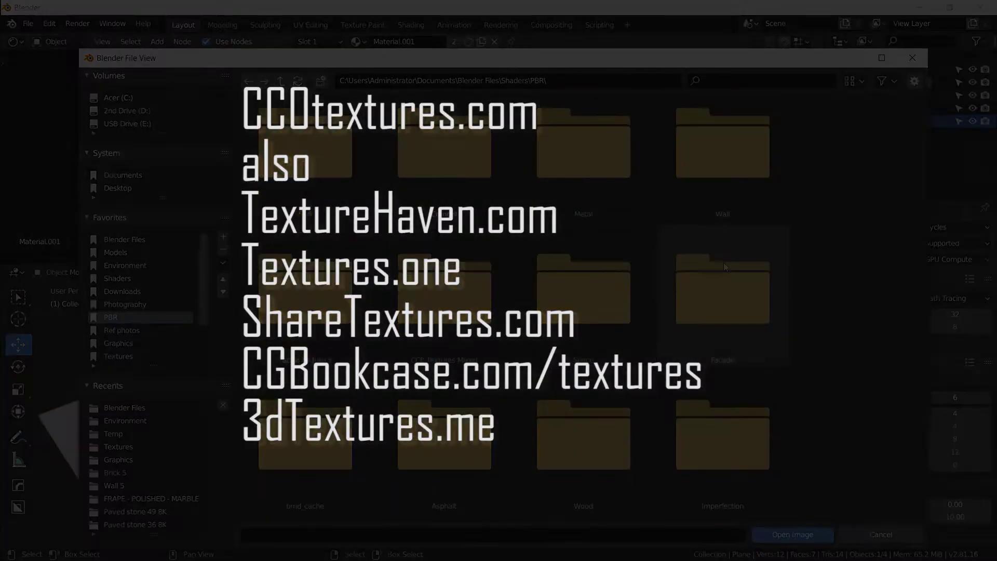
scroll(724, 263, down, 1)
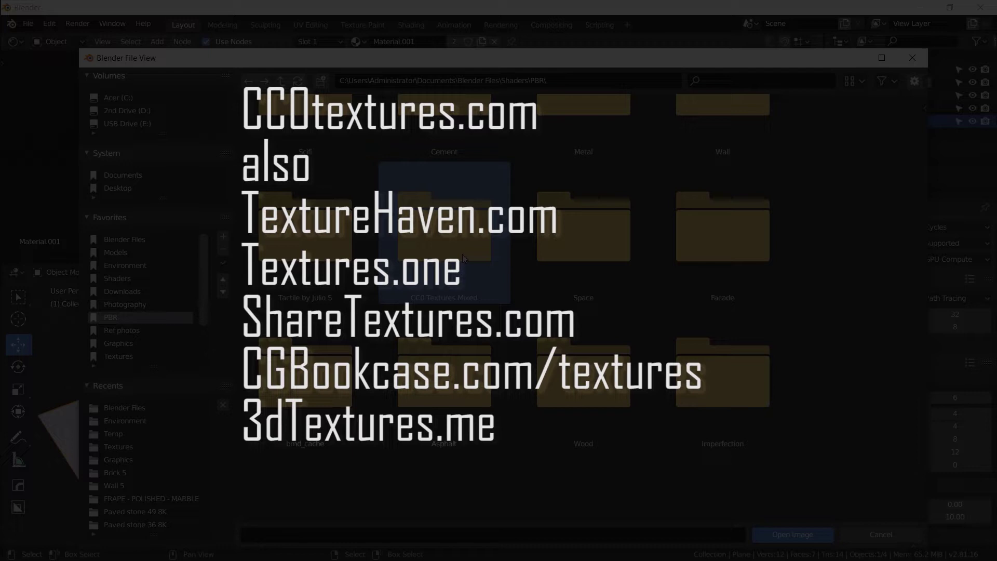
Switch to the web browser to view the CC0 Textures site, a source of free PBR textures
key(alt+Tab)
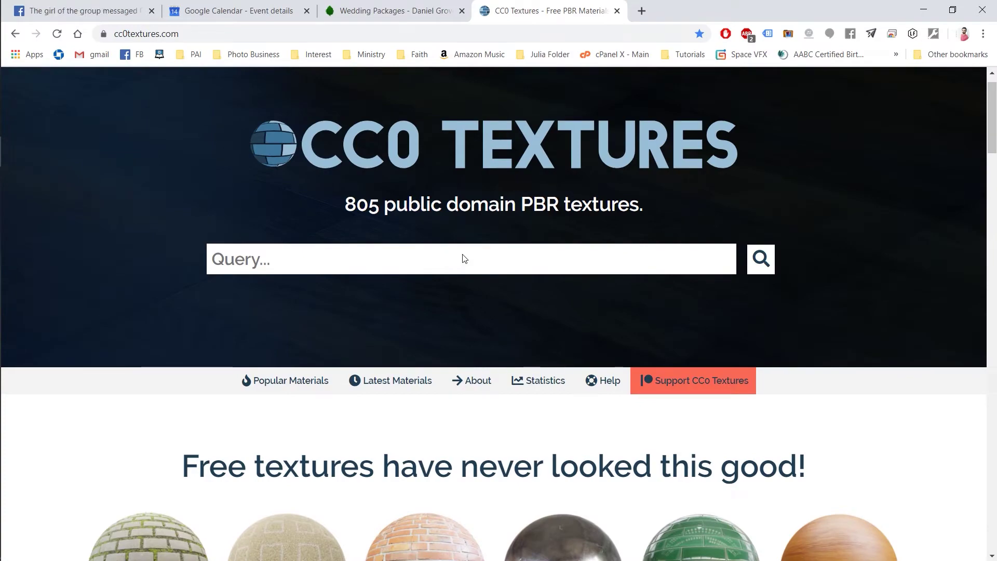
Look over the CC0 Textures home page, search the library for "wood" and browse the results
scroll(465, 259, down, 8)
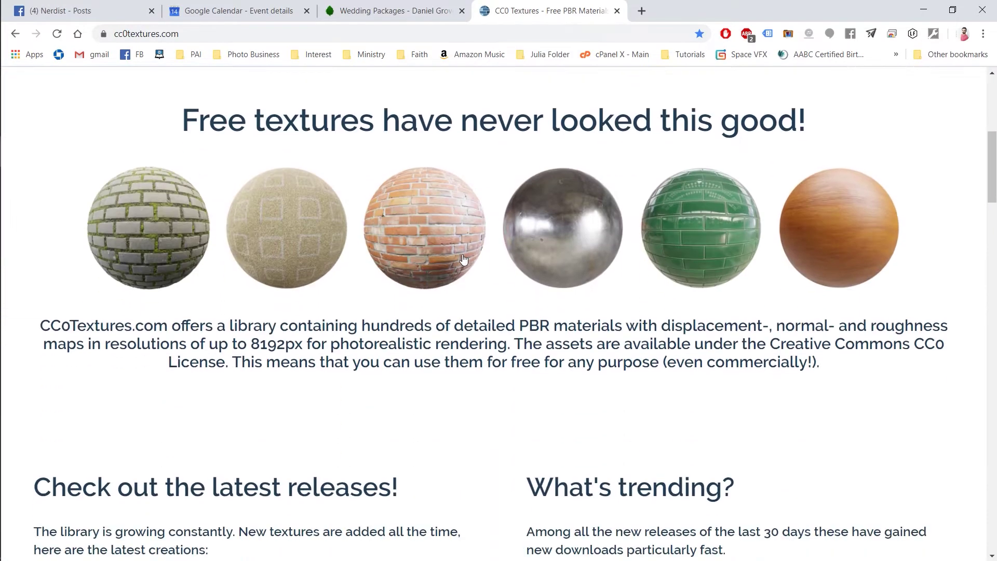
scroll(464, 258, up, 7)
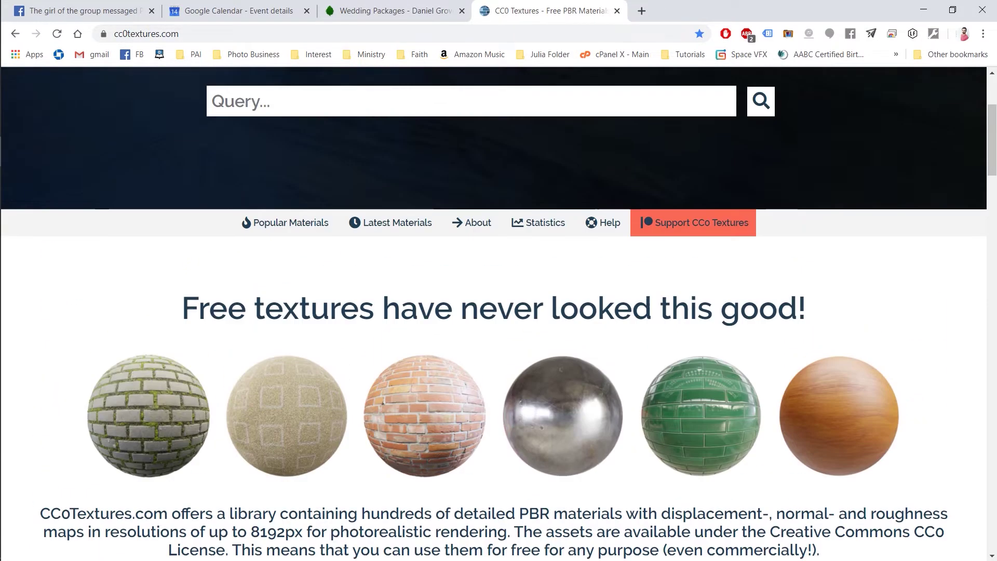
text(wood)
key(Return)
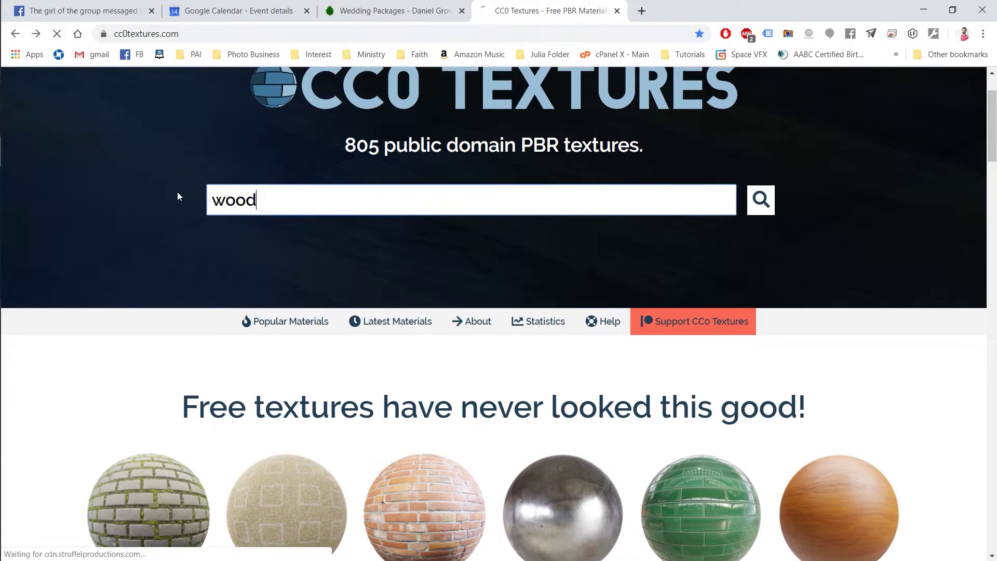
scroll(346, 324, down, 3)
scroll(346, 326, down, 9)
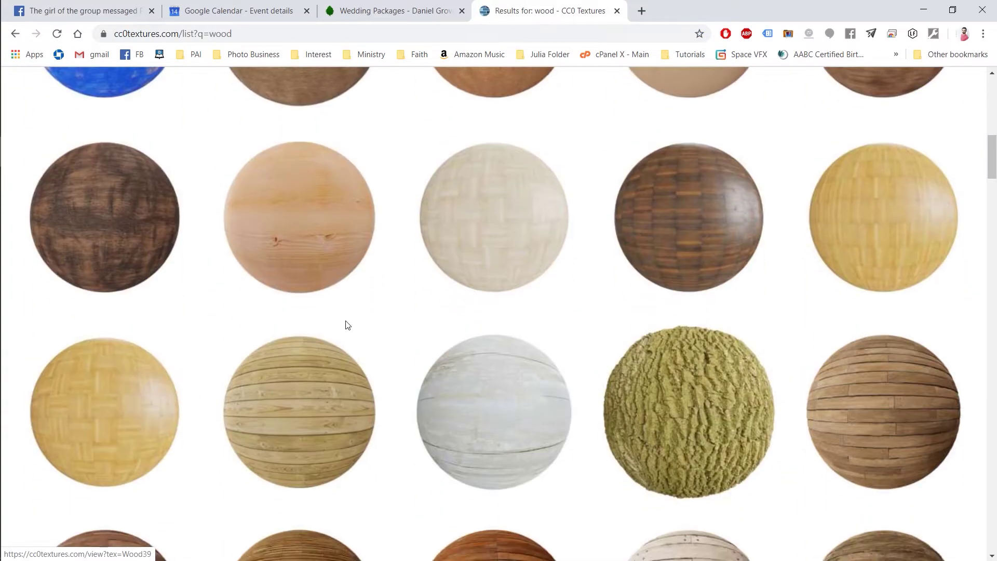
scroll(345, 325, up, 14)
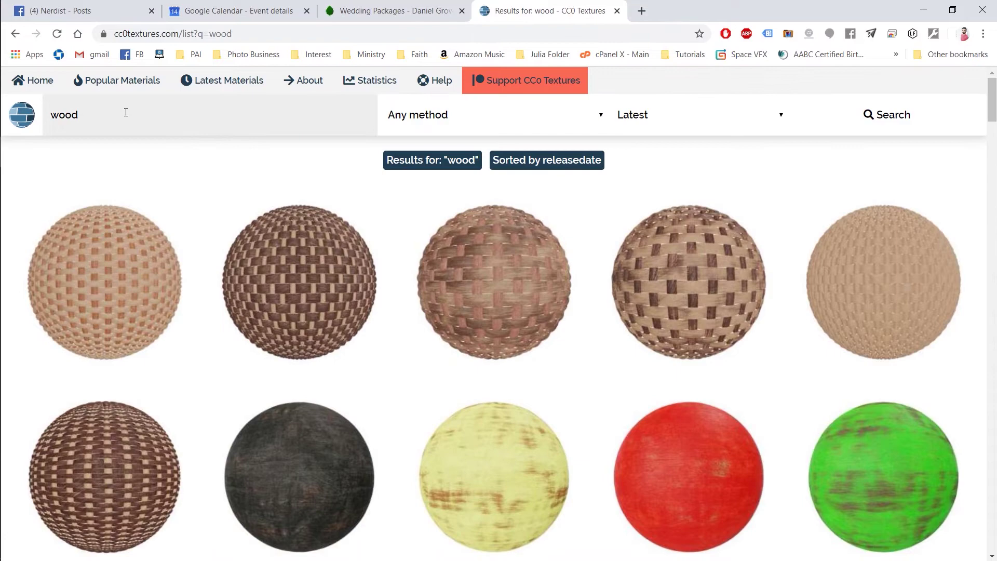
Search the texture library for "metal" and browse the resulting materials
drag(124, 112, 15, 121)
text(metal)
key(Return)
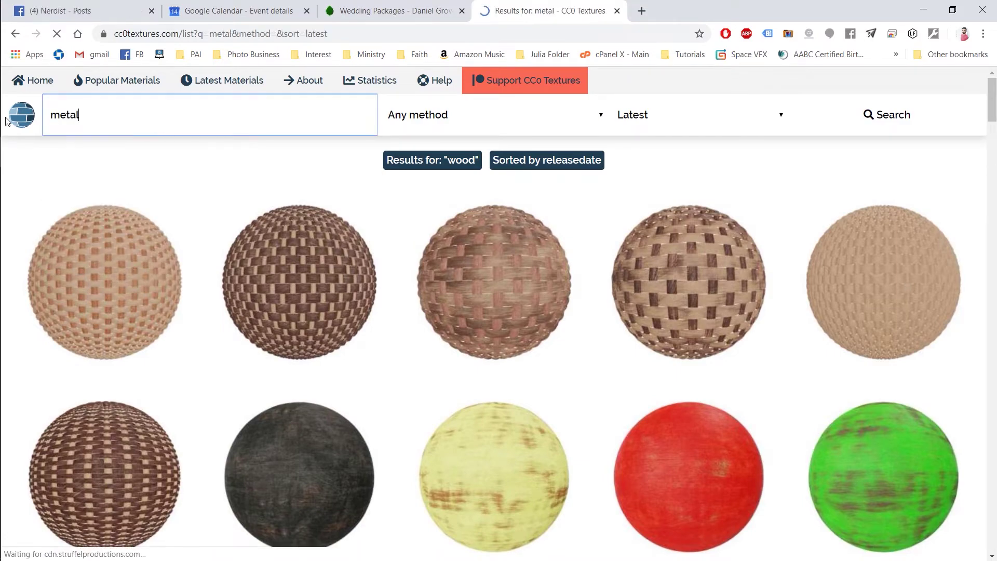
scroll(112, 228, down, 3)
scroll(112, 228, down, 5)
scroll(111, 223, up, 5)
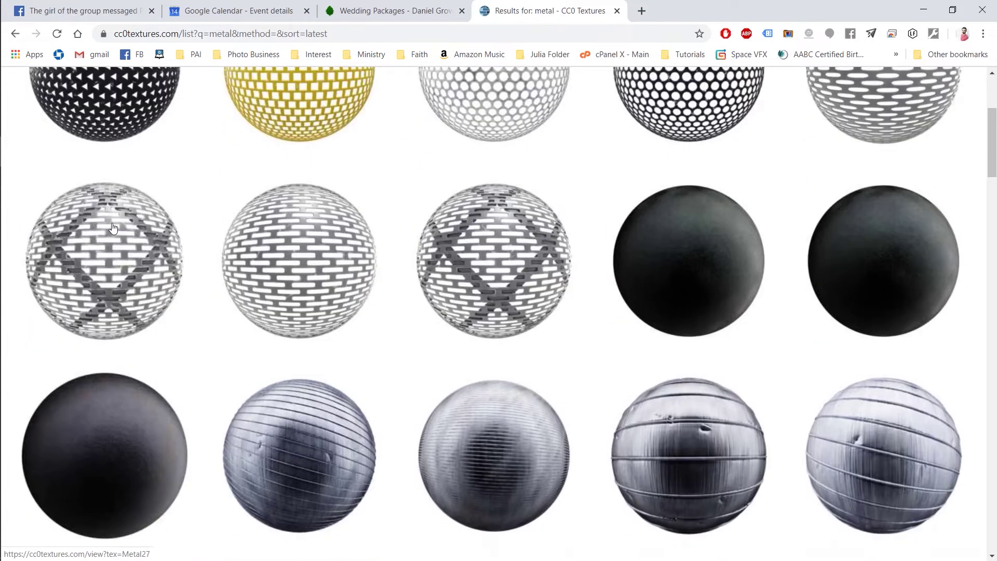
scroll(111, 224, up, 3)
Search the texture library for "rock" and browse the resulting materials
drag(103, 115, 3, 116)
text(rock)
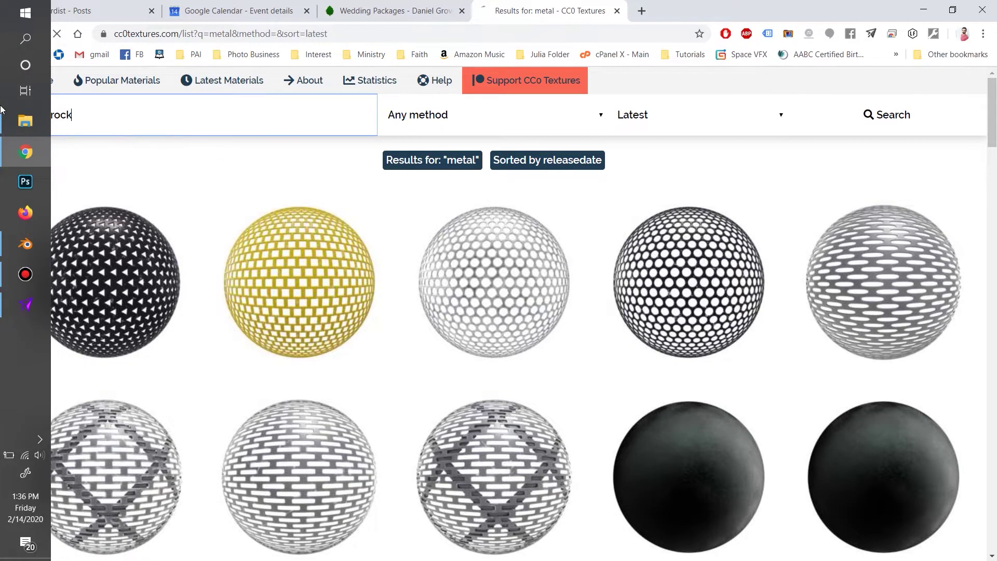
key(Return)
scroll(75, 163, down, 1)
scroll(206, 225, down, 10)
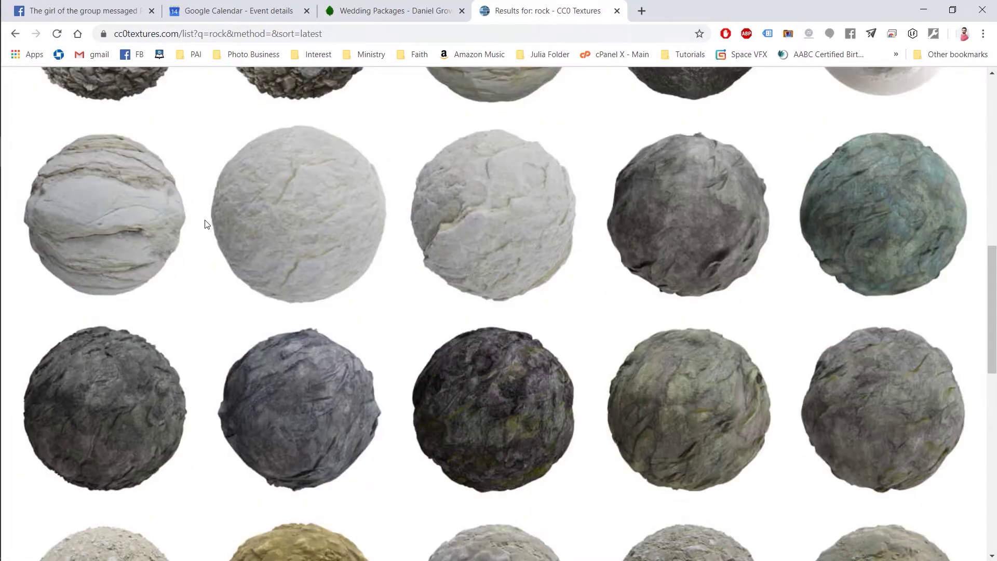
scroll(206, 225, down, 2)
scroll(205, 224, up, 15)
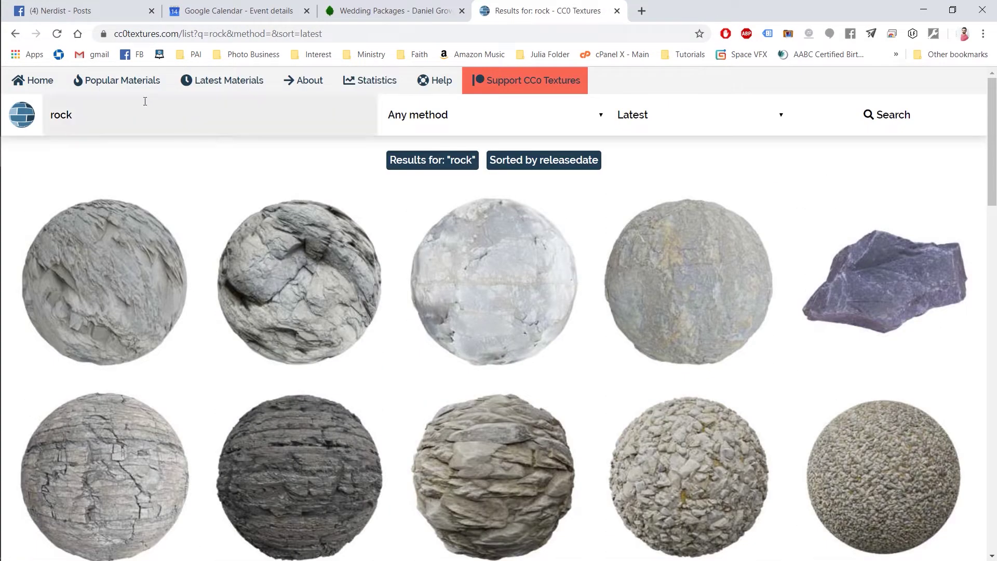
Search for "metal" again, open the Metal #23 material and download its 4K JPG texture archive
drag(147, 115, 4, 116)
text(metal)
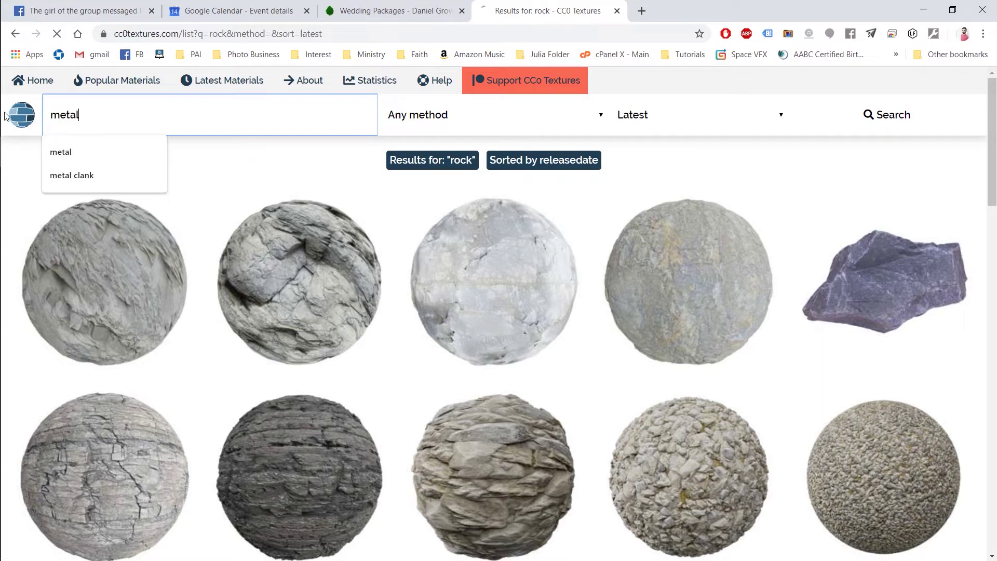
key(Return)
scroll(446, 295, down, 9)
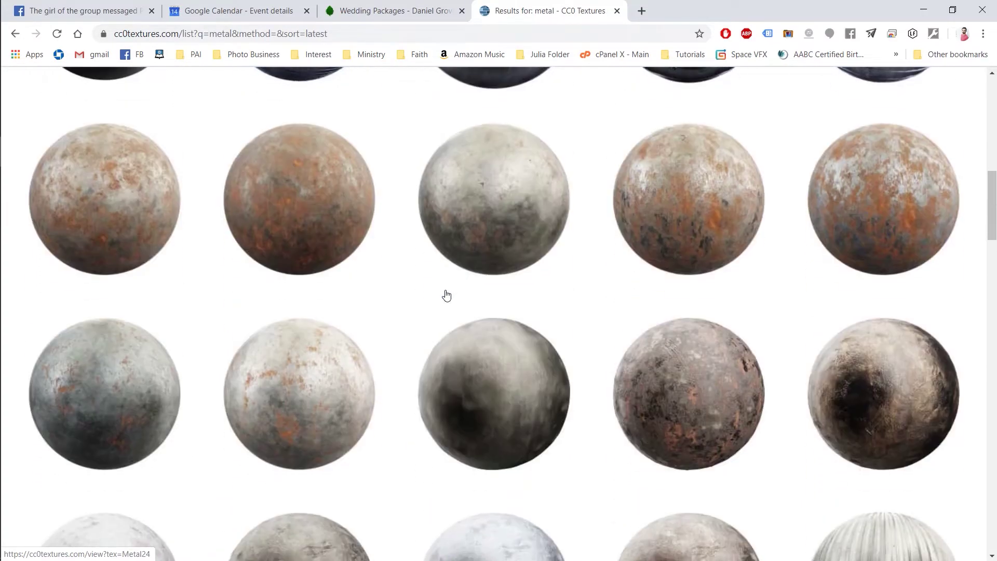
click(678, 207)
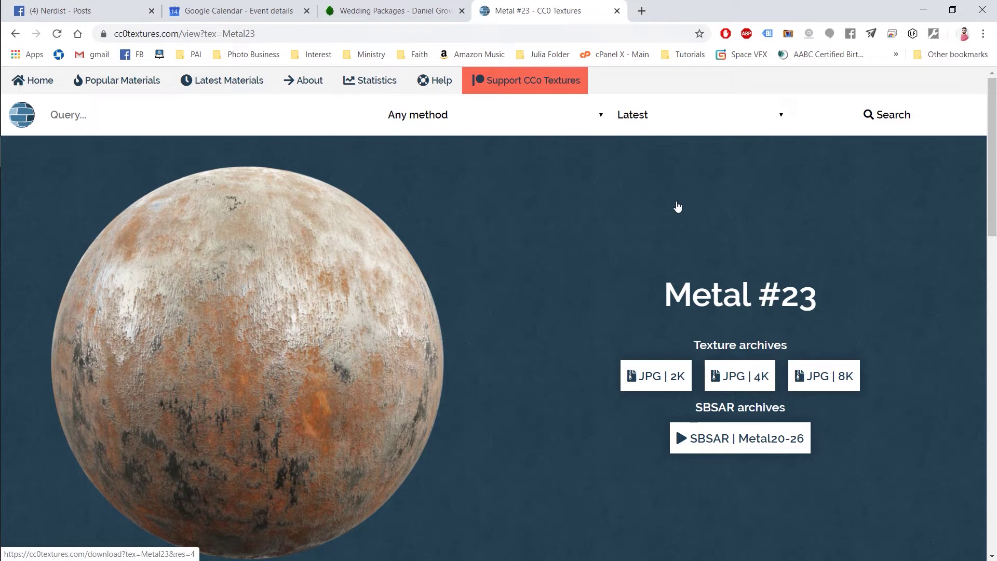
click(740, 376)
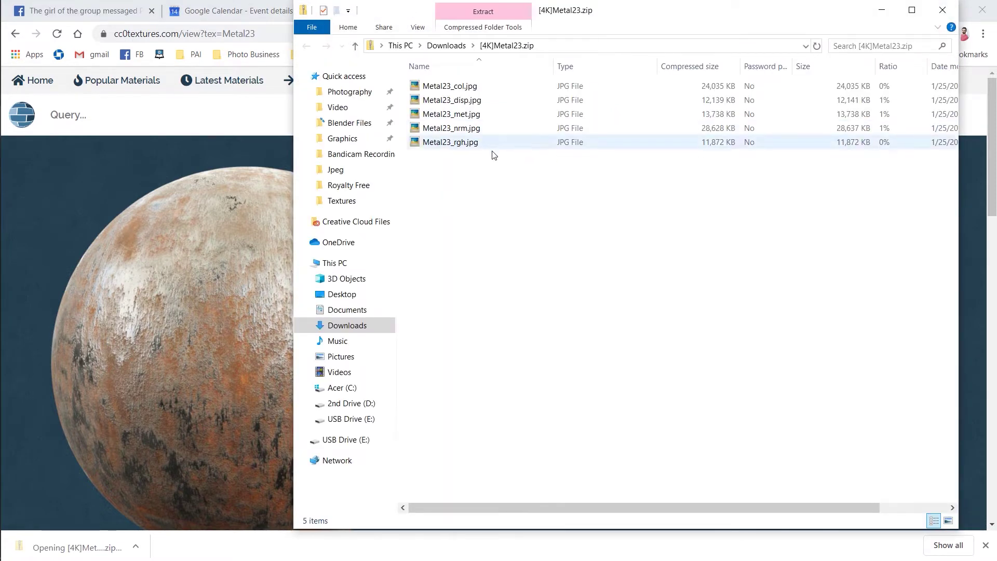
Select all five Metal23 images in the [4K]Metal23.zip archive and open the Metal folder inside the PBR folder in the other file window
drag(494, 179, 438, 81)
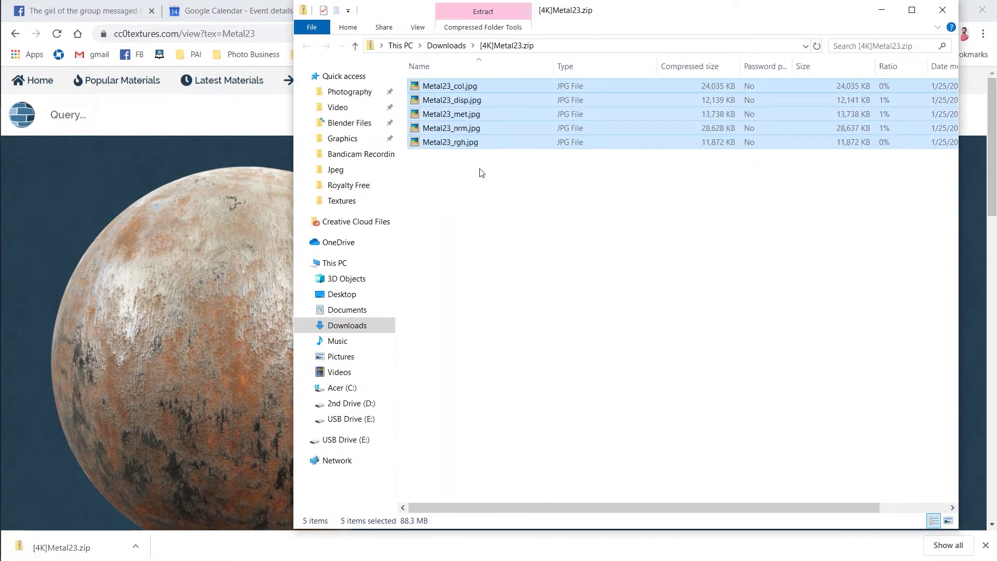
key(alt+Tab)
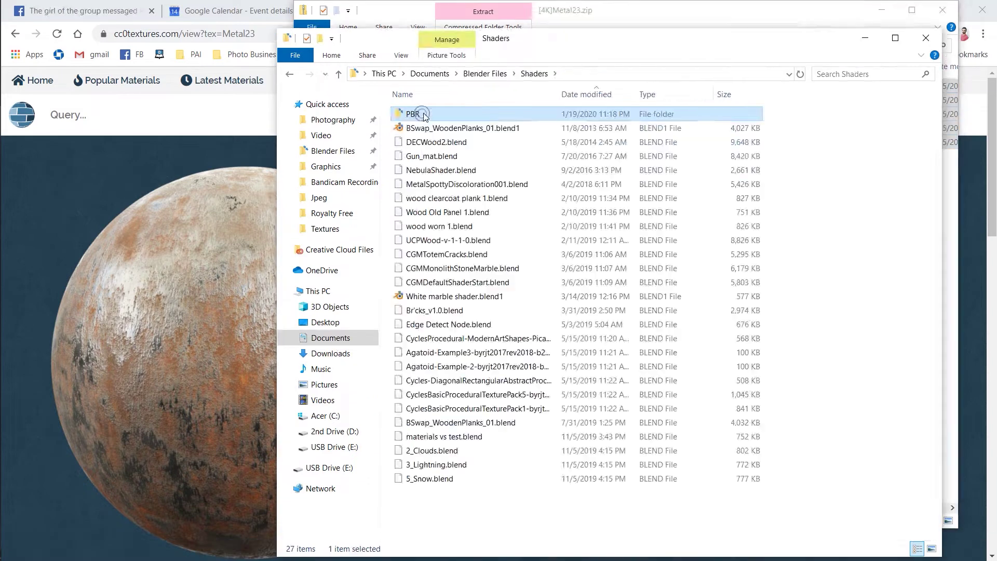
double_click(571, 114)
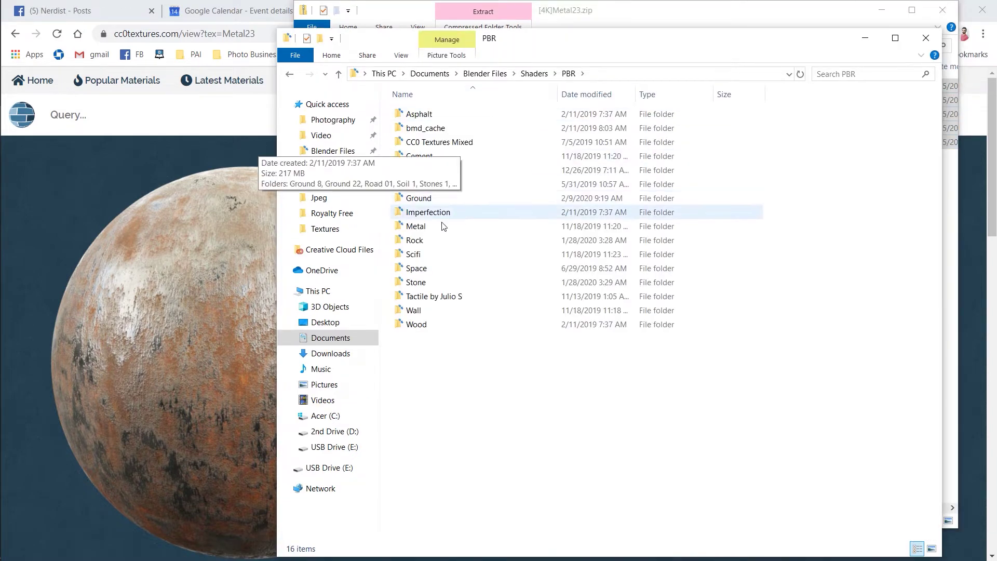
click(405, 230)
double_click(405, 230)
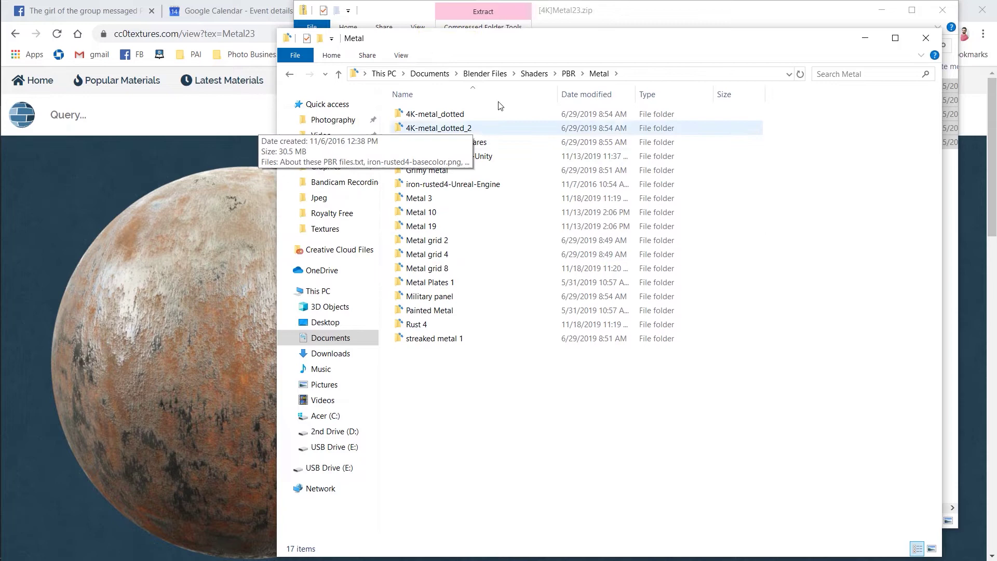
Create a new folder named "Metal 23" inside the PBR Metal folder
drag(509, 38, 470, 106)
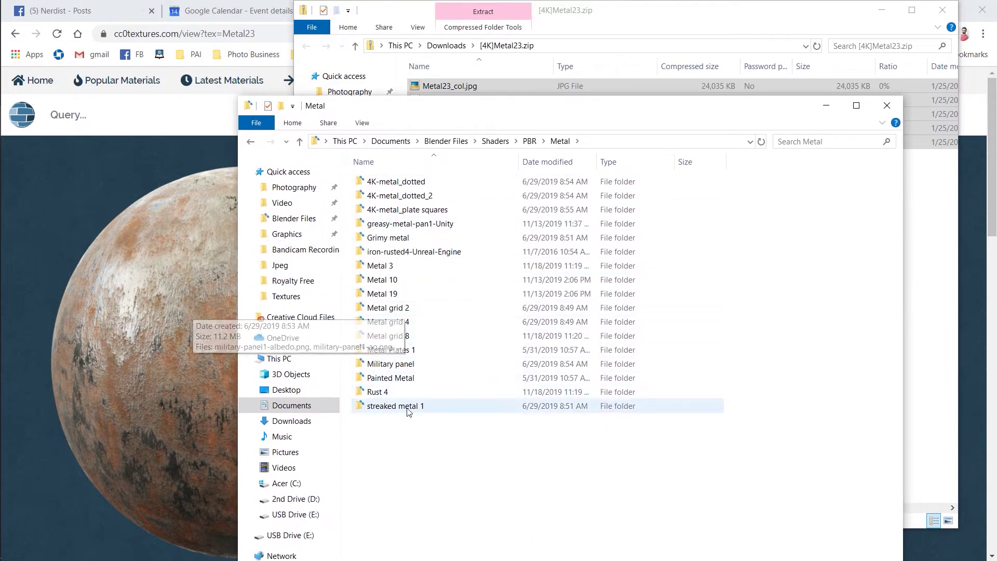
right_click(426, 439)
mouse_move(322, 405)
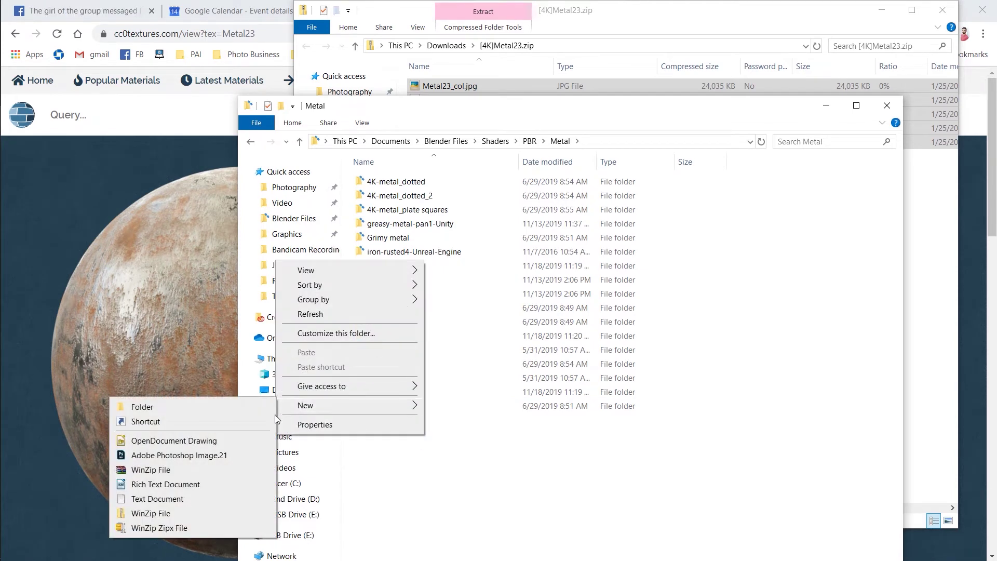
click(138, 407)
text(Metal 2)
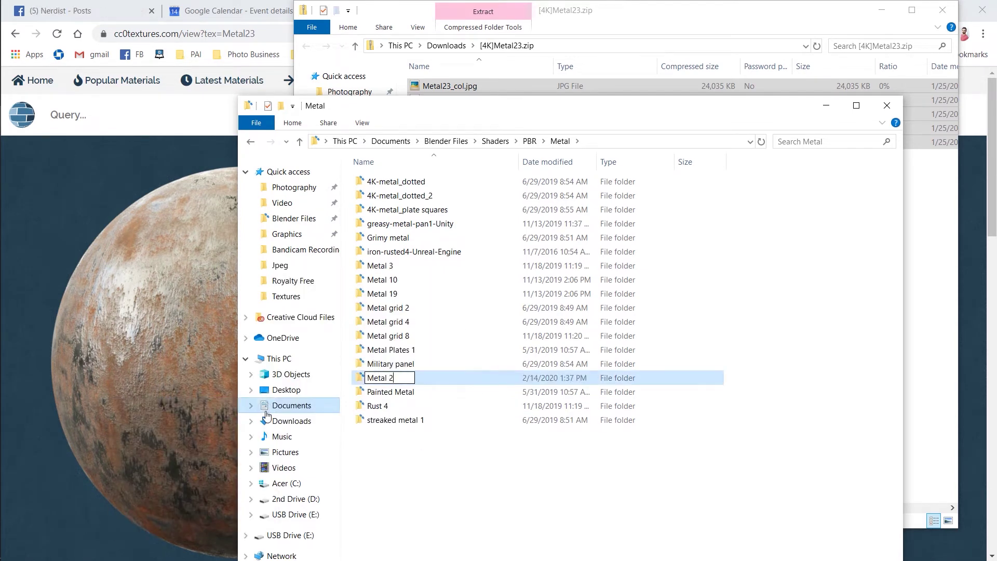
text(3)
key(Return)
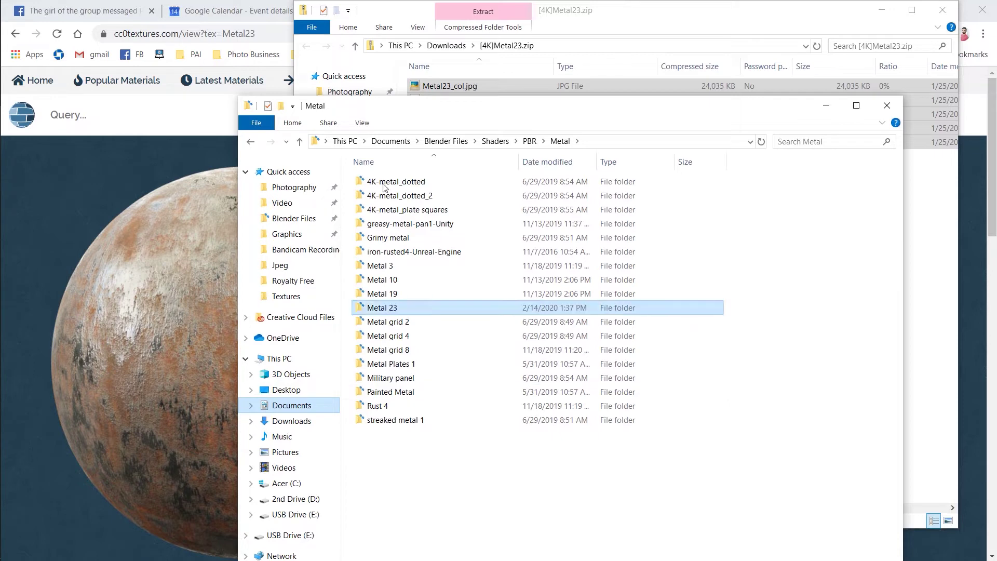
Copy the five Metal23 images from the downloaded archive into the Metal 23 folder and open that folder
drag(419, 112, 426, 130)
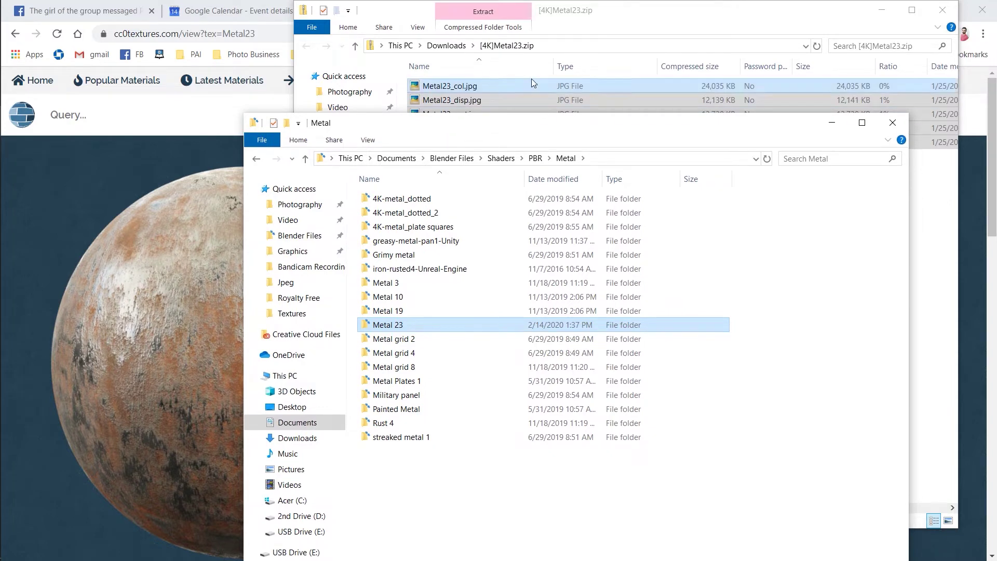
drag(572, 16, 717, 55)
drag(566, 151, 384, 326)
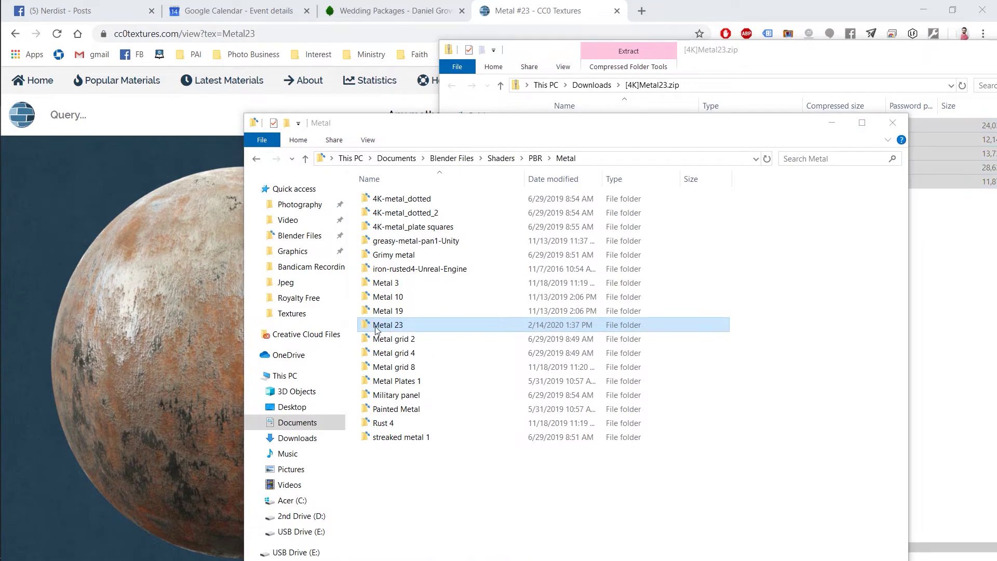
double_click(384, 325)
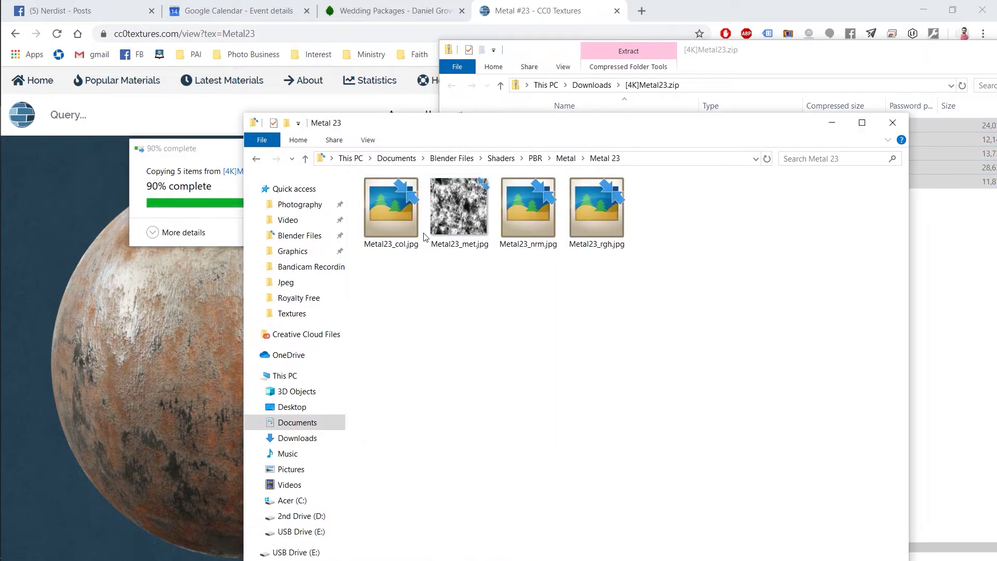
View the Metal23 texture maps one after another in the photo viewer, starting with Metal23_col.jpg
click(387, 253)
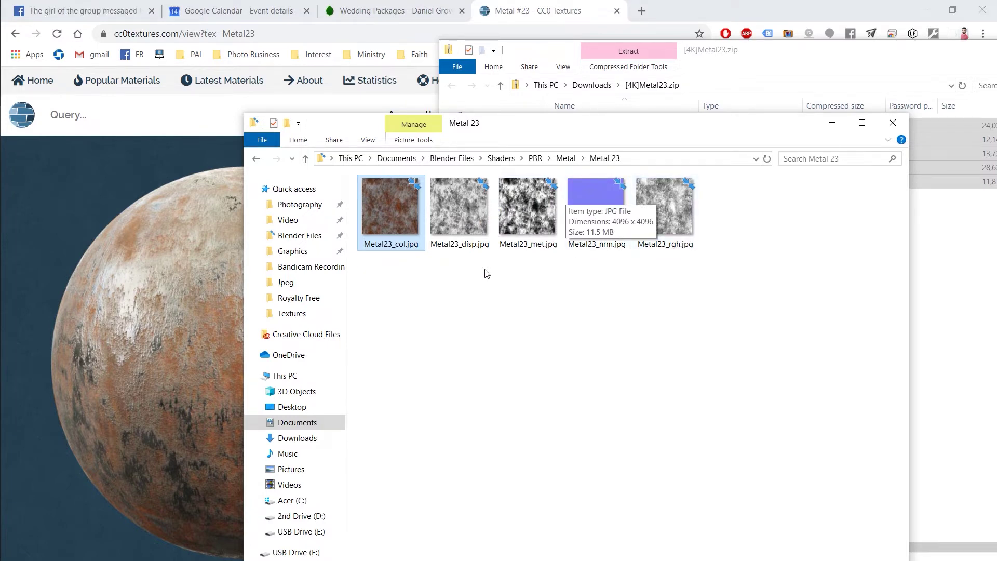
click(459, 213)
double_click(385, 229)
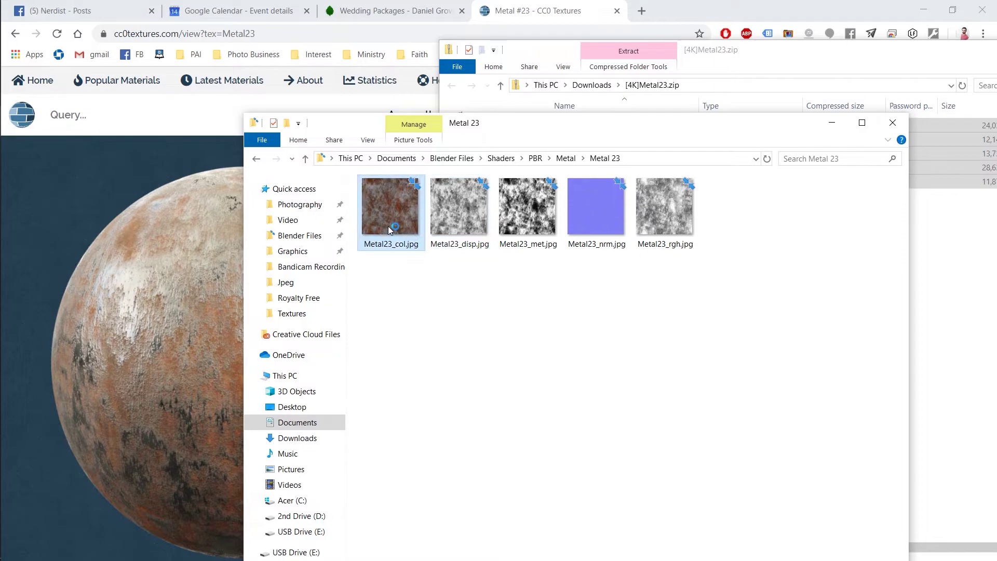
key(Right)
key(Right)
key(Right)
key(Right)
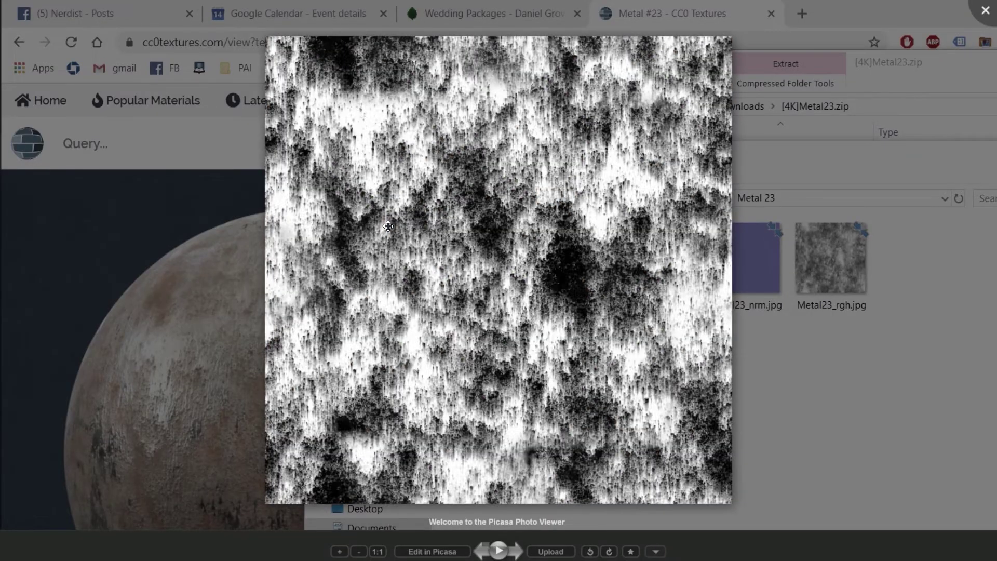
key(Escape)
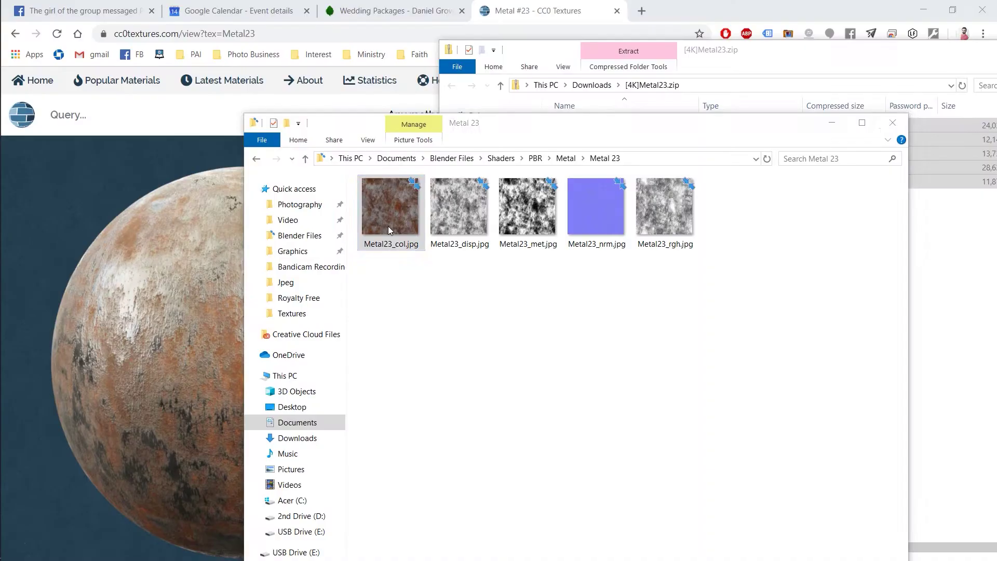
Switch back to Blender and load Metal23_col.jpg from the Metal 23 folder into the Image Texture node
key(alt+Tab)
key(alt+Tab)
key(alt+Tab)
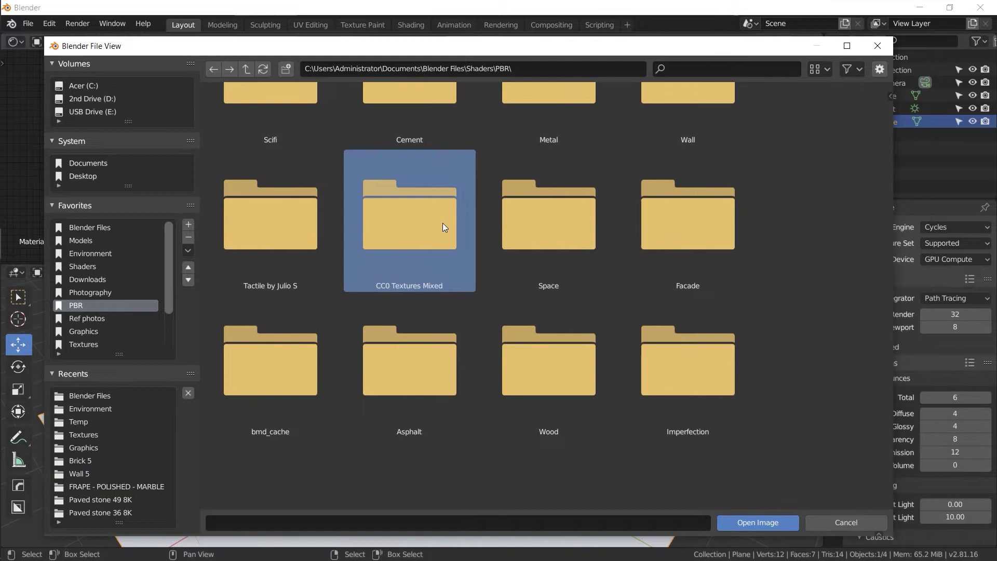
double_click(291, 196)
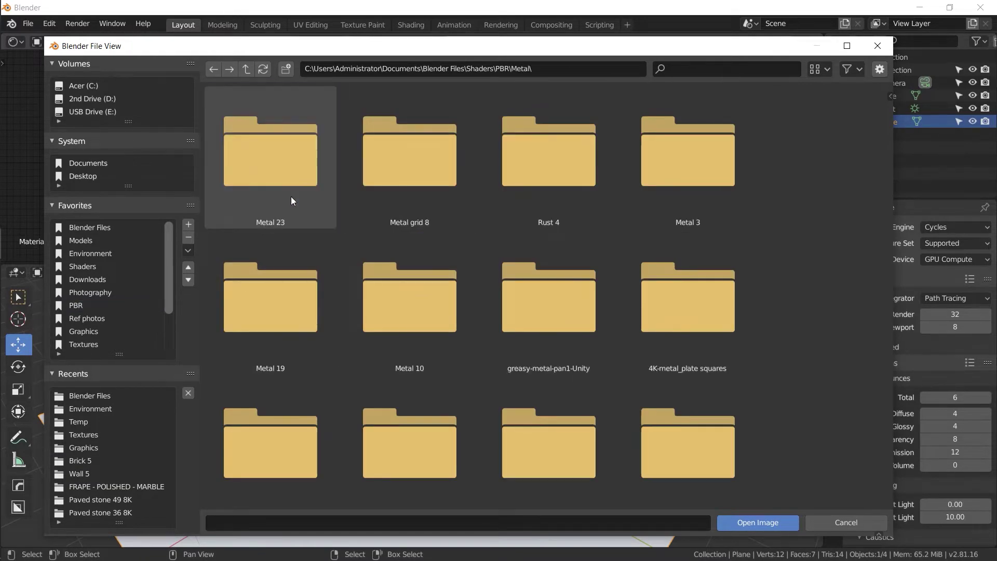
double_click(282, 193)
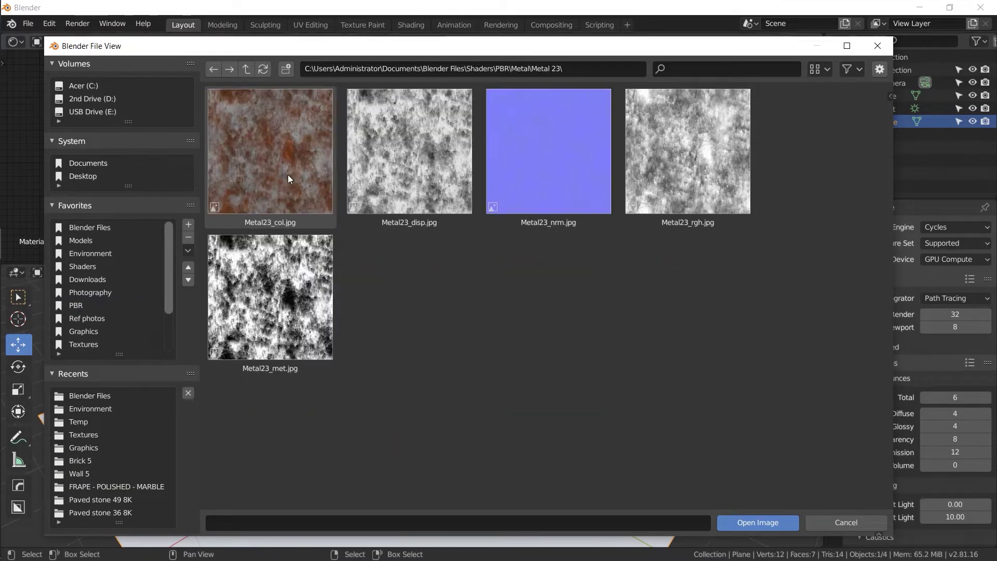
click(289, 169)
double_click(289, 168)
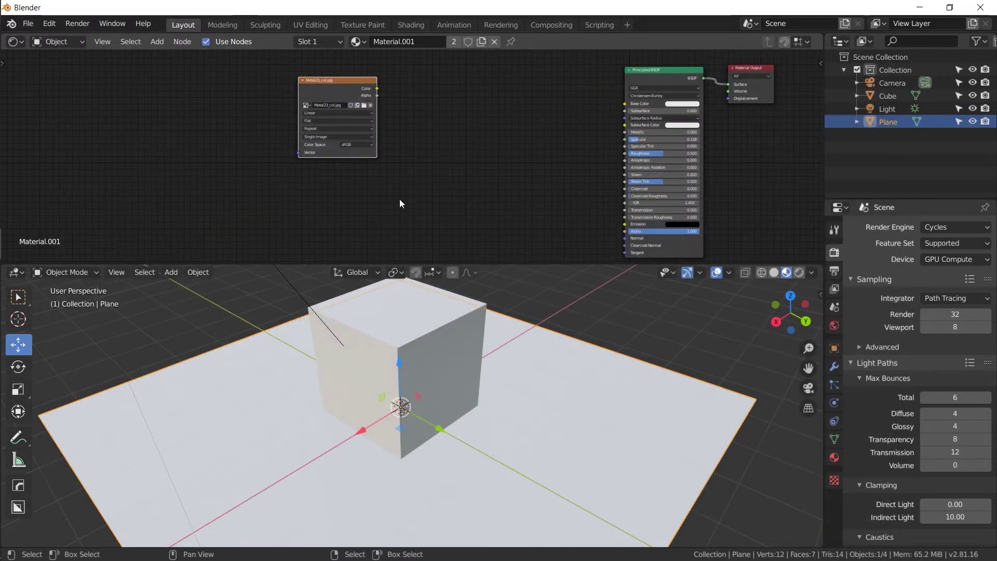
Connect the Color output of the Metal23_col.jpg node to the Base Color input of the Principled BSDF node
middle_drag(373, 88, 306, 92)
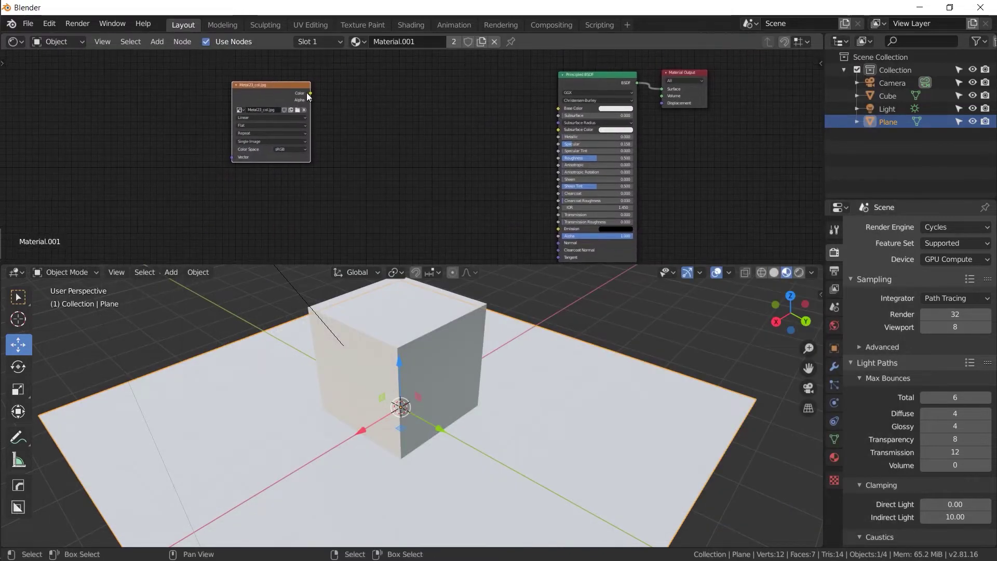
drag(310, 94, 555, 115)
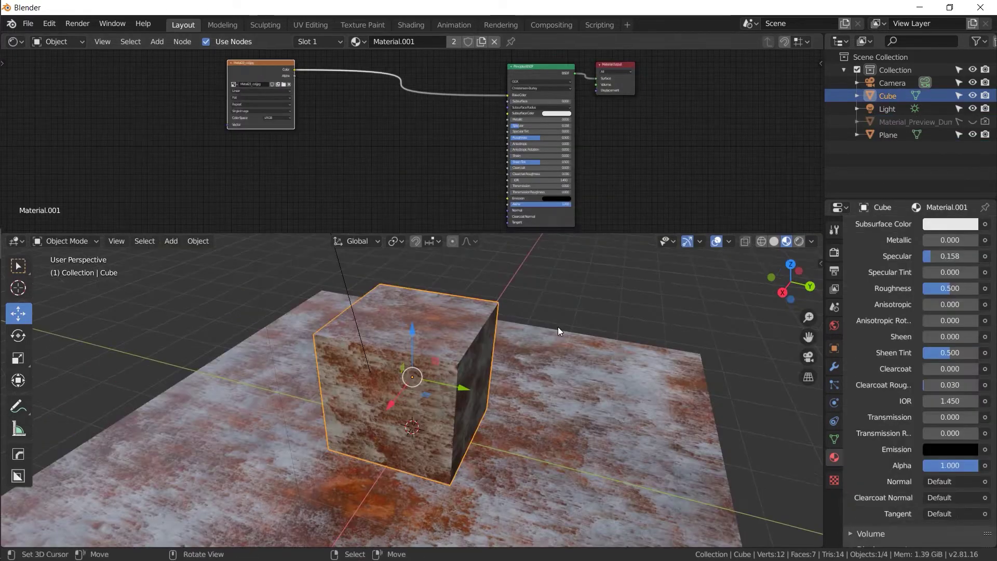
Move the Metal23_col.jpg node up and closer to the Principled BSDF node to free space below it
middle_drag(514, 319, 440, 259)
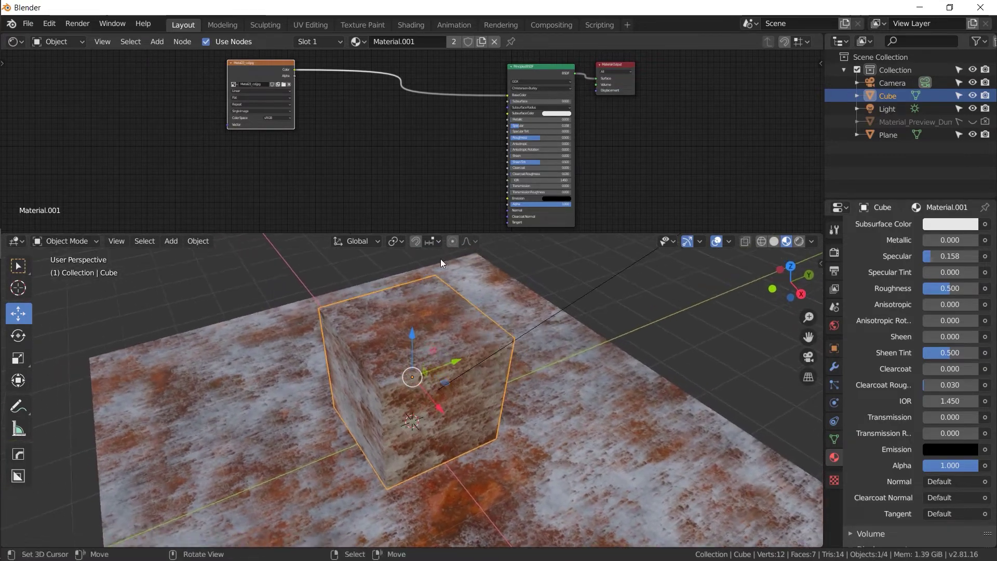
key(g)
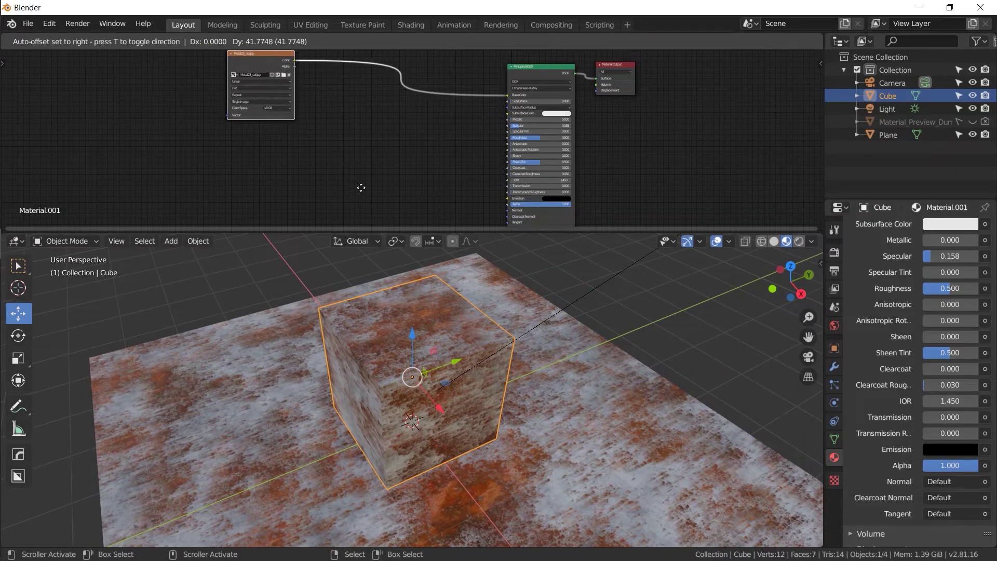
click(364, 189)
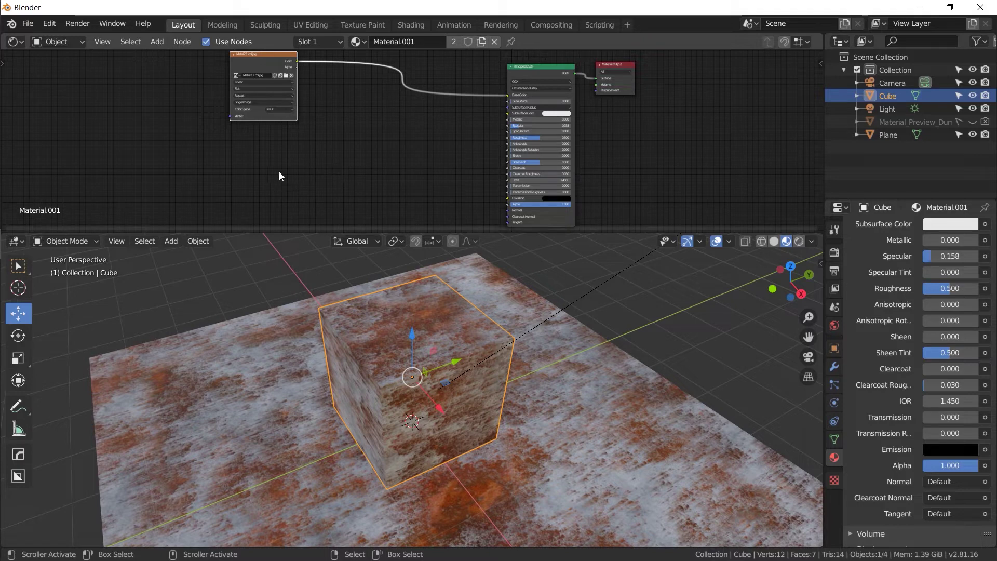
drag(283, 79, 309, 73)
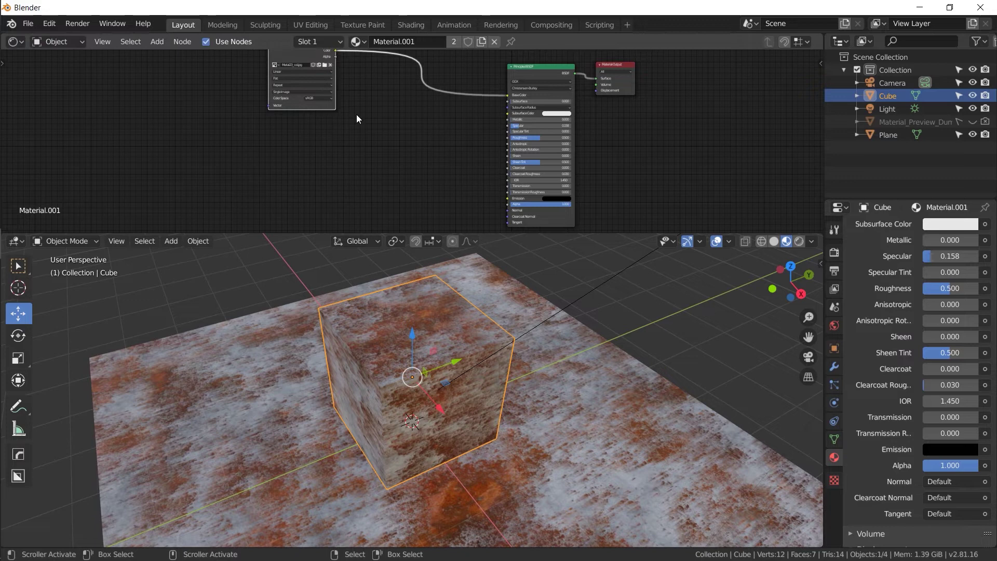
middle_drag(340, 85, 335, 95)
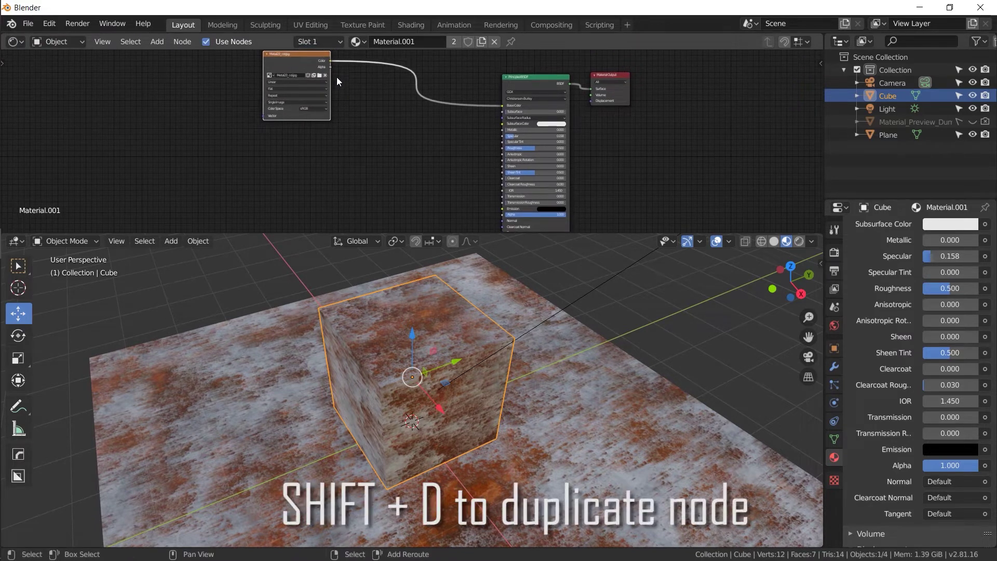
Duplicate the Metal23_col.jpg image node four times and stagger the copies below the original
key(shift+d)
click(418, 137)
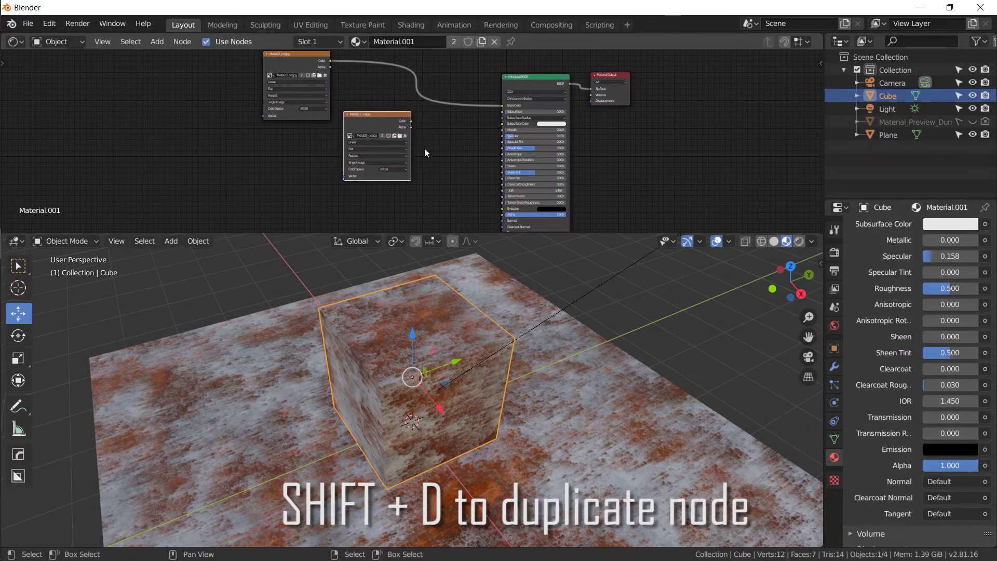
middle_drag(425, 153, 407, 116)
key(shift+d)
click(338, 166)
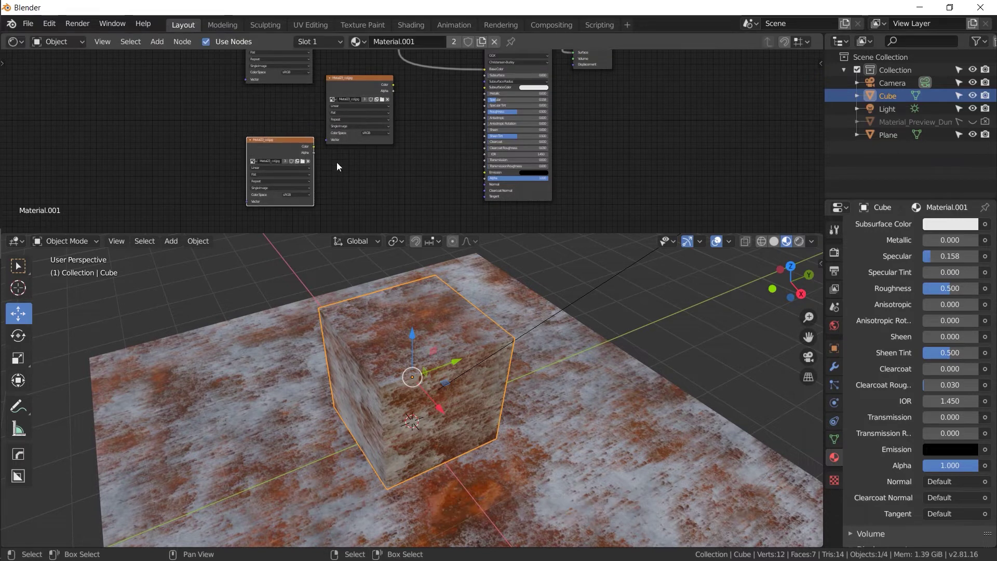
middle_drag(338, 167, 322, 107)
key(shift+d)
click(382, 138)
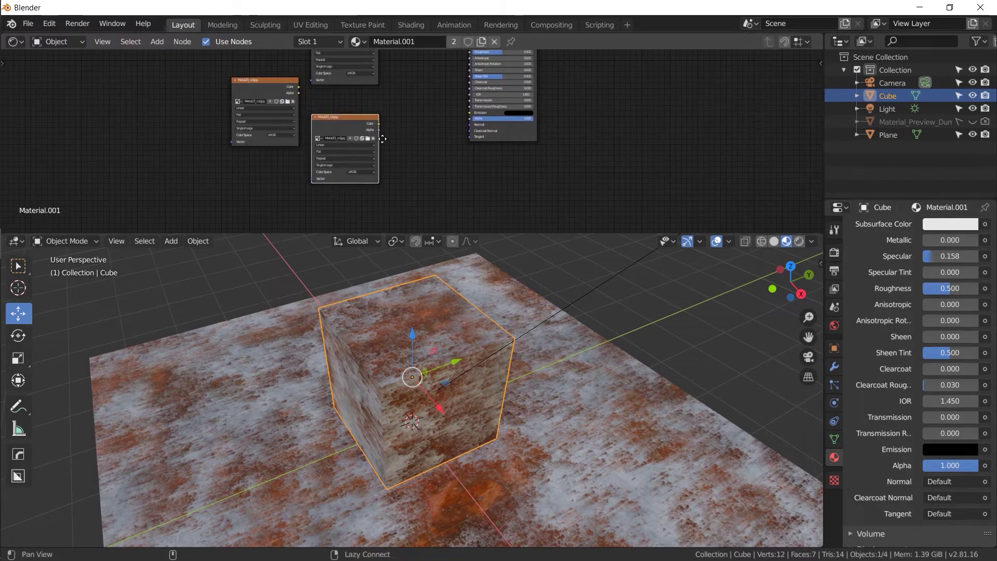
middle_drag(383, 139, 350, 100)
key(shift+d)
click(288, 188)
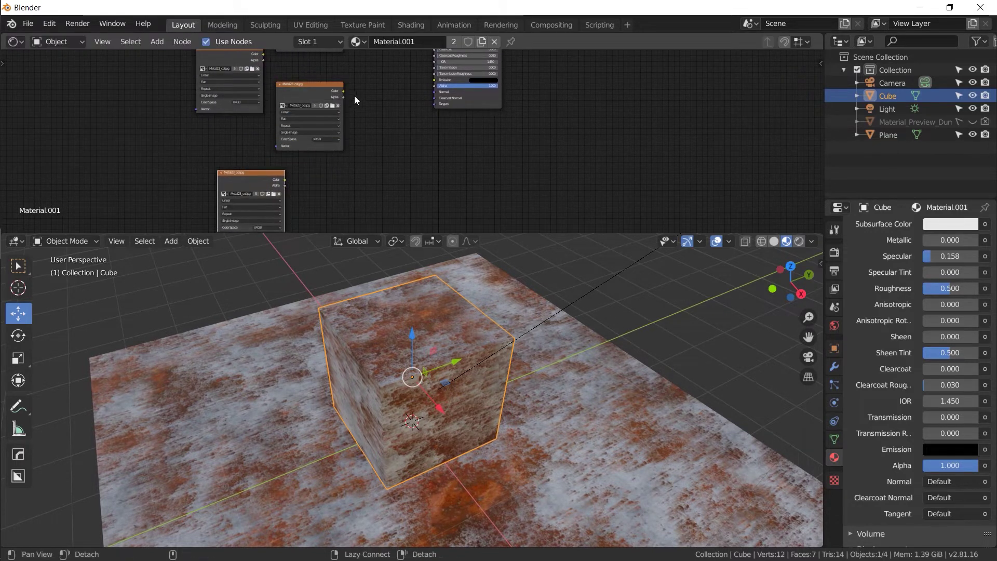
Load Metal23_met.jpg into the first duplicated image node and Metal23_rgh.jpg into the second
mouse_move(356, 99)
alt+mouse_down()
mouse_move(366, 203)
mouse_move(362, 118)
alt+mouse_up()
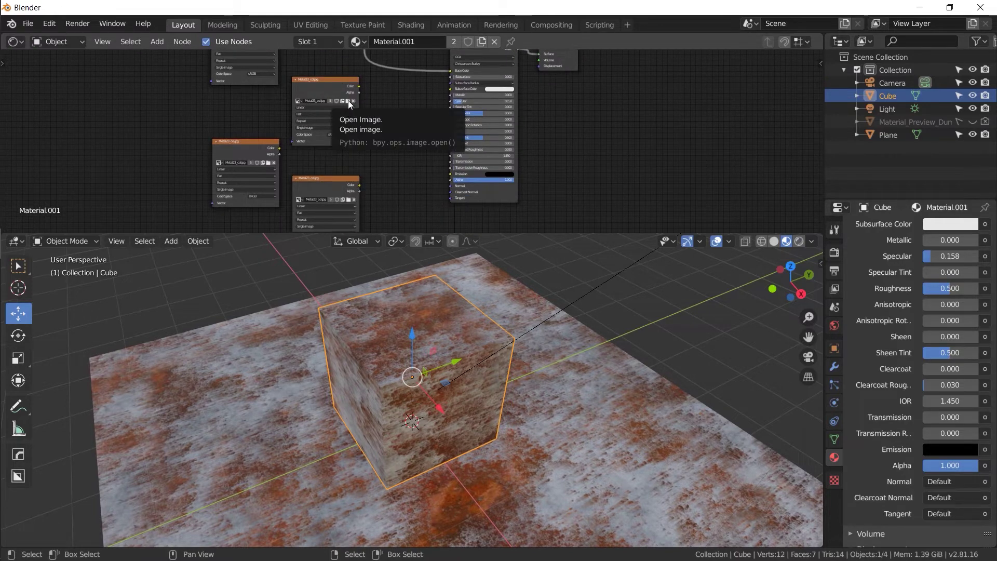
click(348, 101)
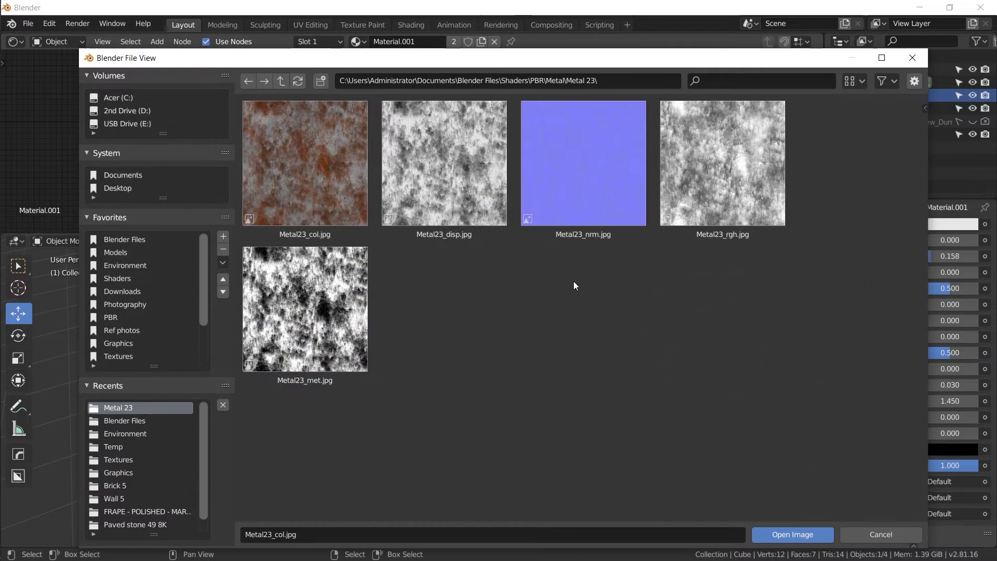
double_click(351, 334)
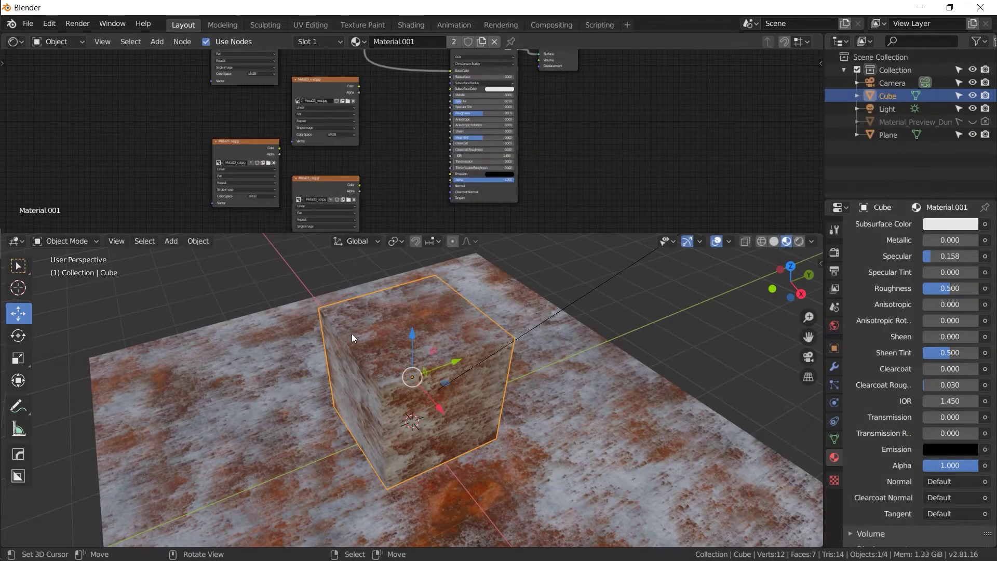
click(268, 163)
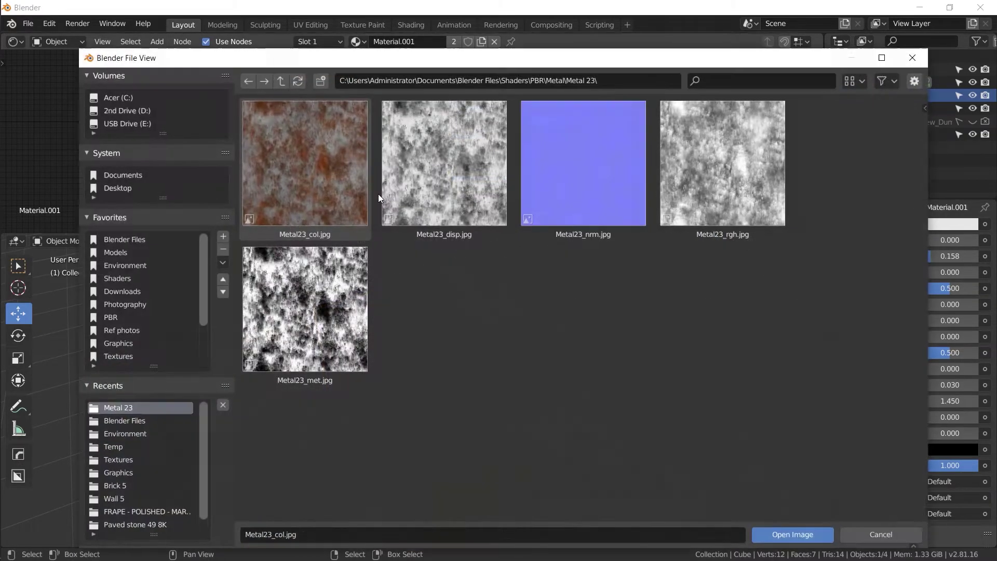
double_click(698, 176)
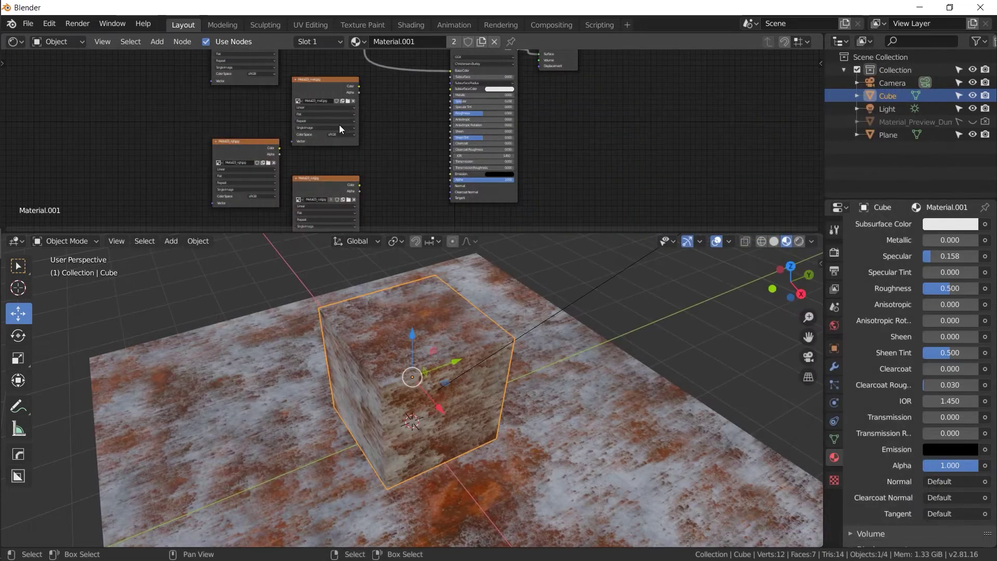
Load Metal23_disp.jpg into the third duplicated image node and Metal23_nrm.jpg into the fourth
middle_drag(374, 158, 382, 143)
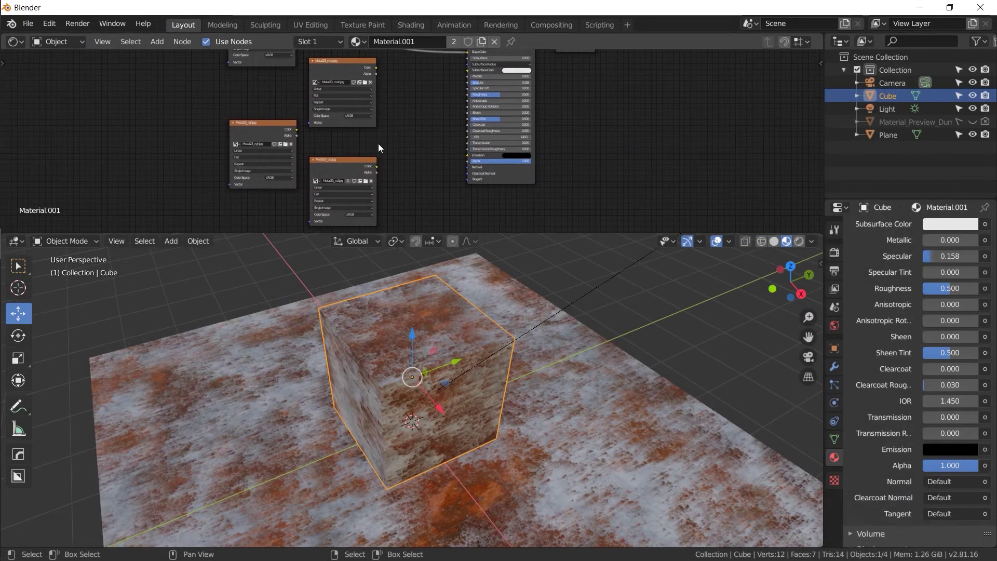
click(367, 181)
double_click(429, 191)
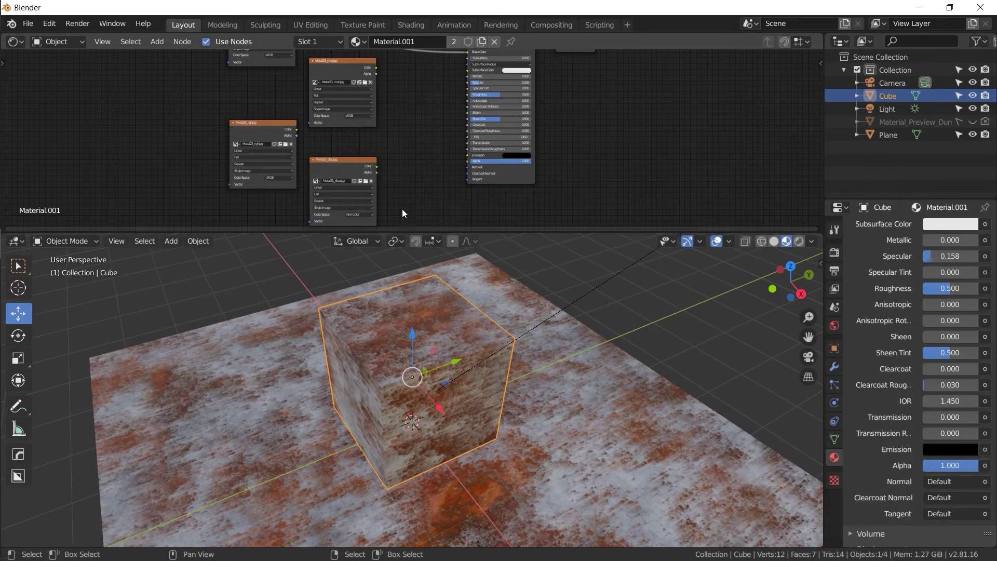
middle_drag(432, 164, 427, 99)
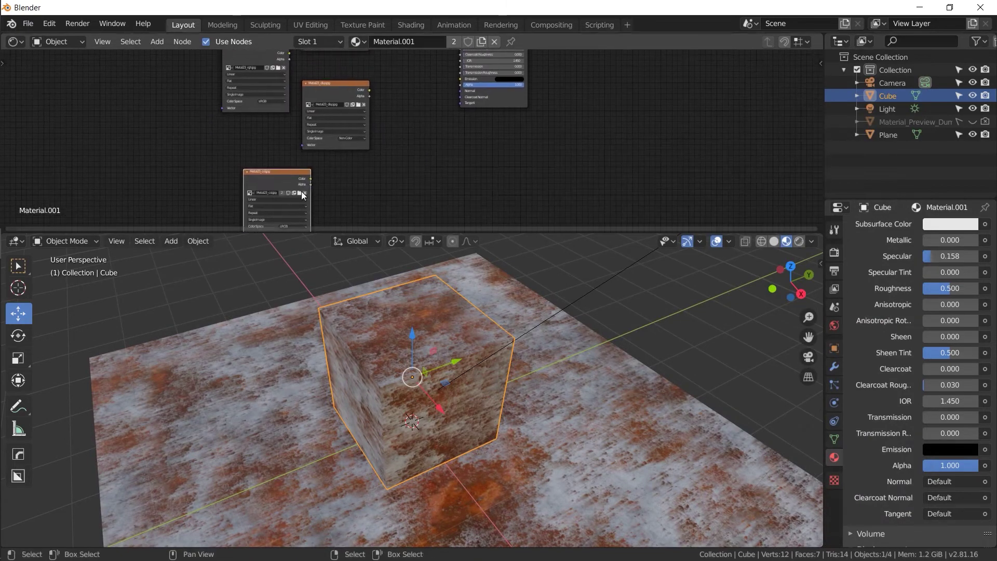
click(299, 192)
double_click(557, 179)
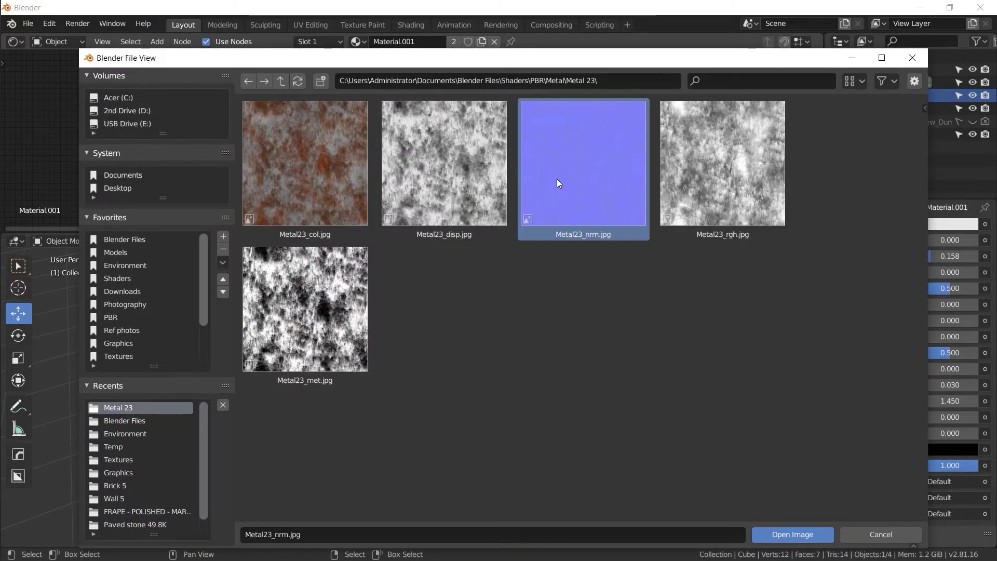
Connect the Metal23_met.jpg Color output to Metallic and the Metal23_rgh.jpg Color output to Roughness on the Principled BSDF
alt+scroll(414, 156, up, 5)
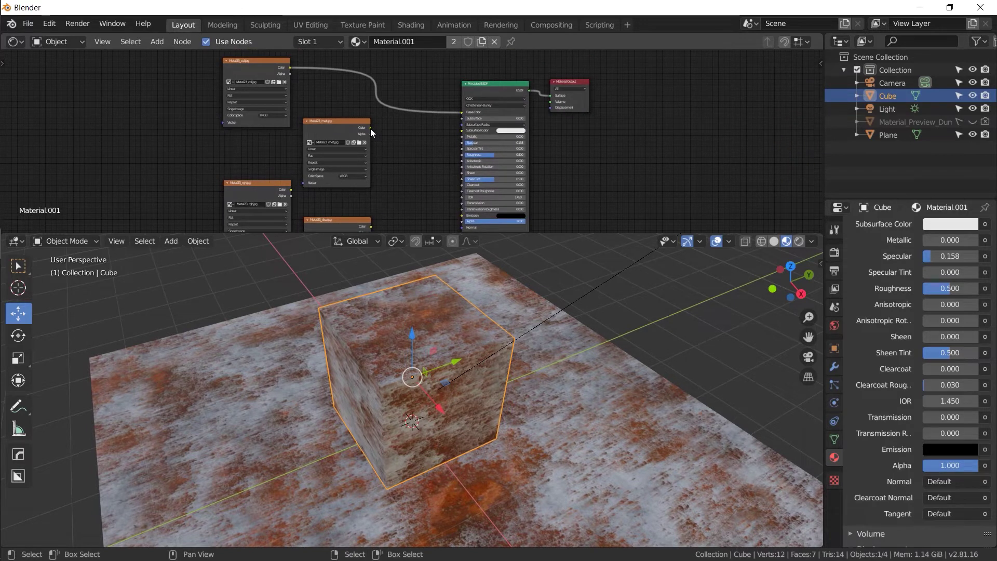
mouse_move(370, 128)
mouse_down()
mouse_move(434, 154)
mouse_move(460, 141)
mouse_up()
drag(291, 189, 459, 156)
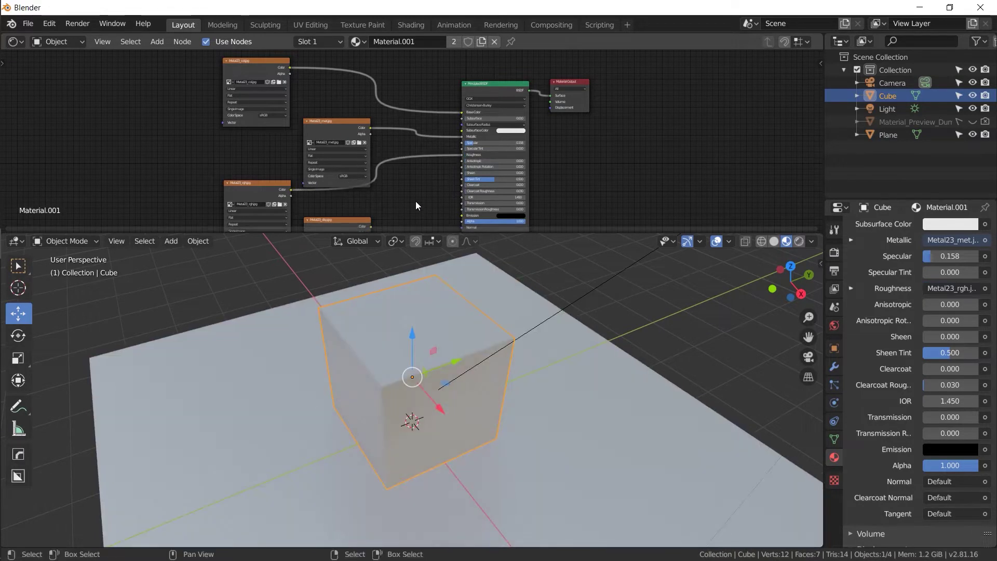
Move the Metal23_nrm.jpg node up slightly and add a Normal Map node between it and the Principled BSDF
middle_drag(416, 202, 418, 132)
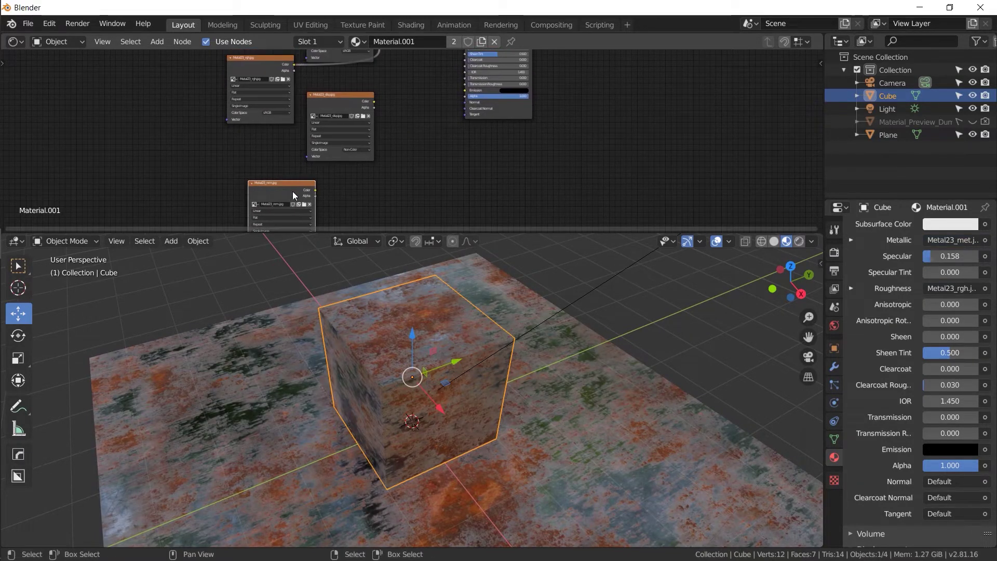
drag(280, 197, 271, 181)
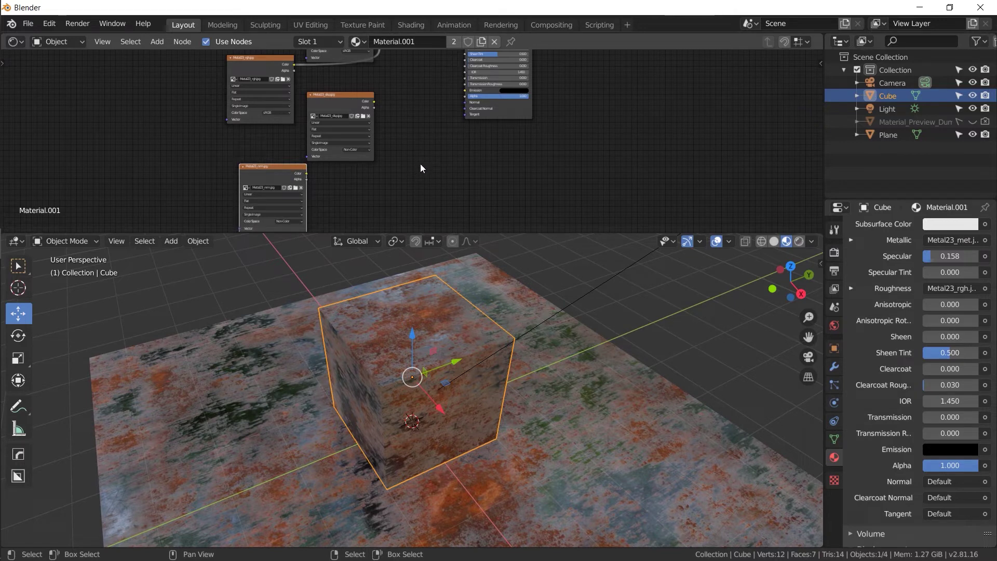
key(shift+a)
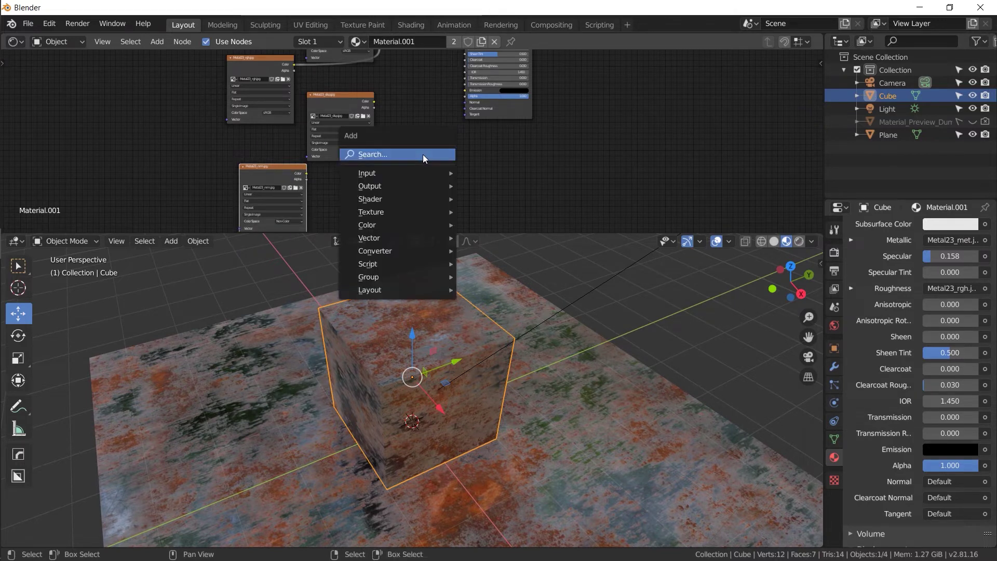
click(423, 154)
text(norm)
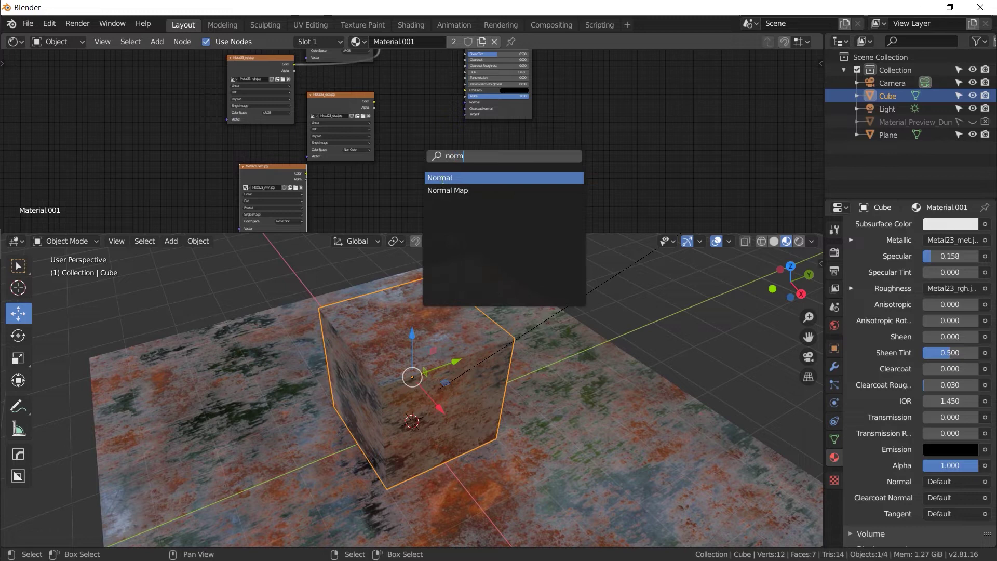
click(445, 190)
click(425, 163)
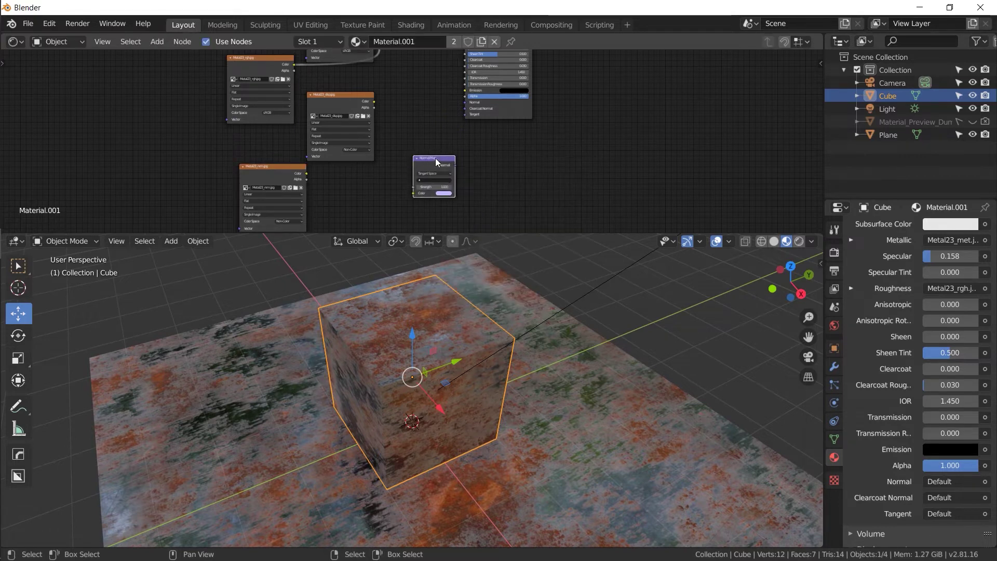
drag(436, 163, 410, 163)
Add a Bump node above the Normal Map node, beside the lower end of the Principled BSDF
key(shift+a)
click(418, 141)
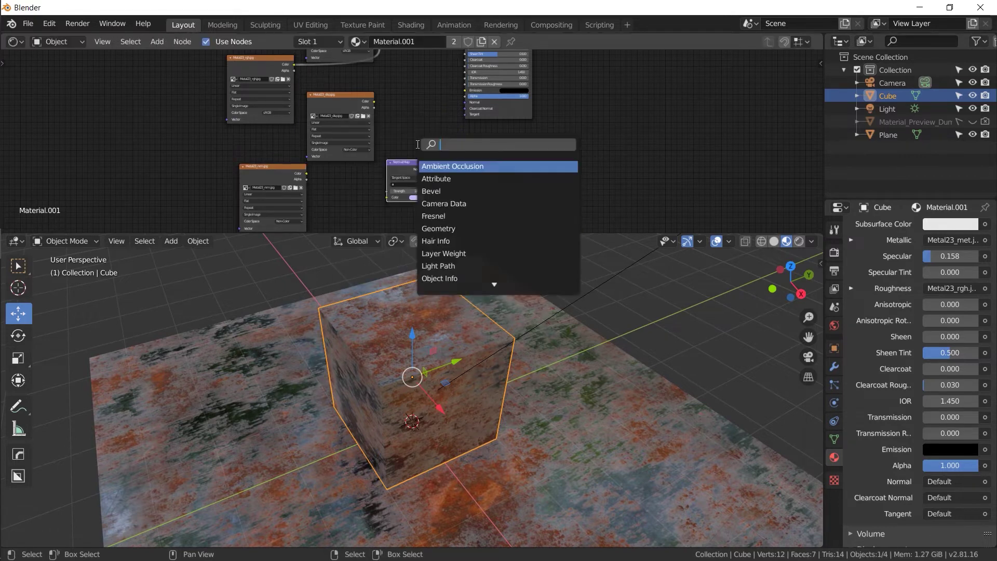
text(bump)
key(Return)
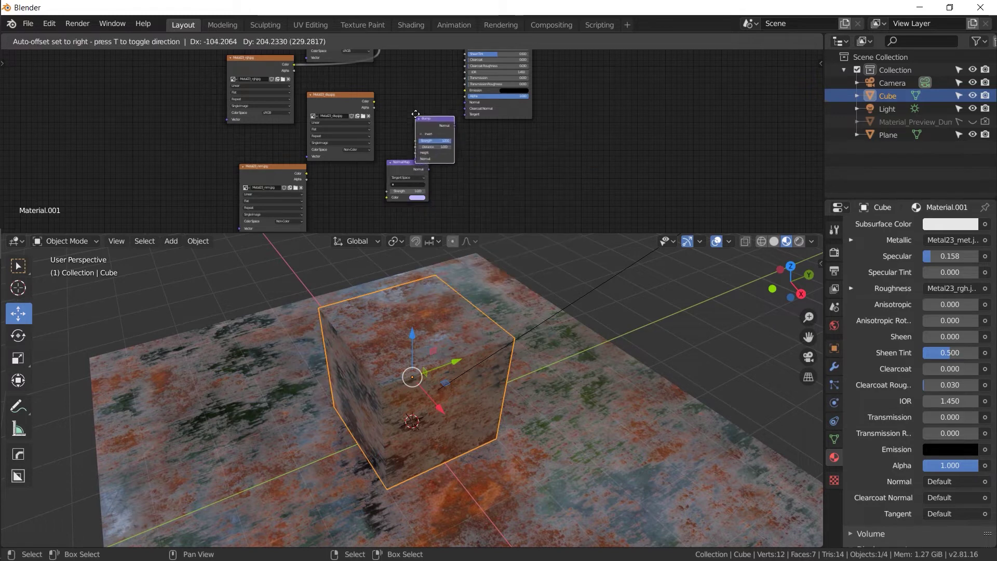
click(429, 169)
Link the Normal Map's Normal output to the Bump node's Normal input, and the Bump output to the Principled BSDF's Normal input
drag(430, 170, 390, 185)
click(409, 172)
key(h)
key(h)
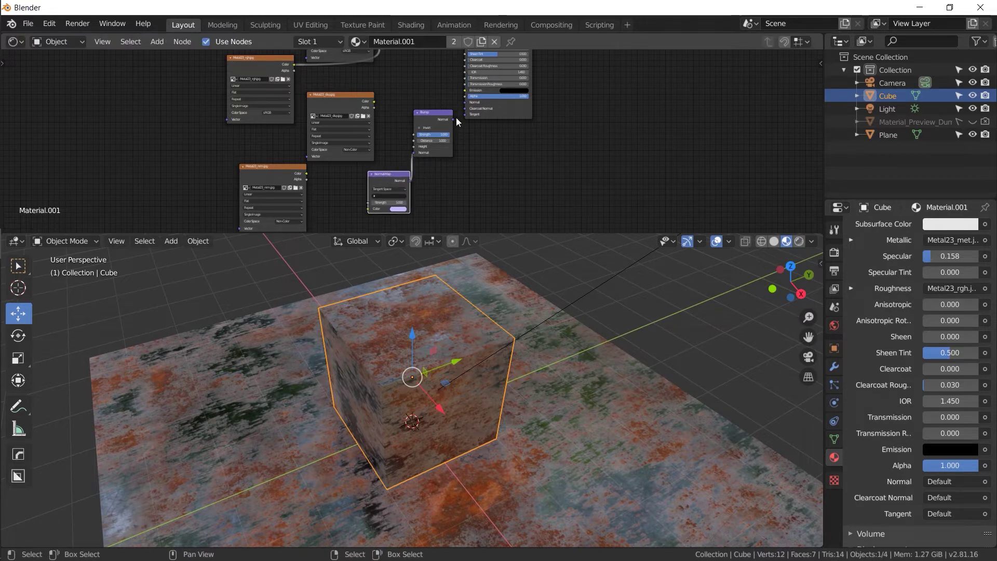
mouse_move(453, 120)
mouse_down()
mouse_move(539, 140)
mouse_move(465, 106)
mouse_up()
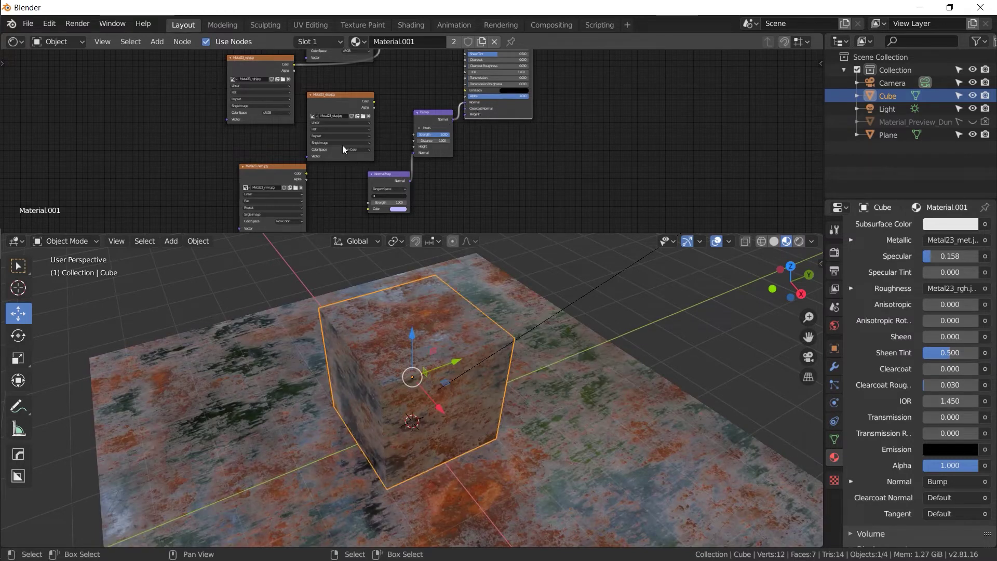
Connect the Metal23_disp.jpg Color output to the Bump node's Height and the Metal23_nrm.jpg Color output to the Normal Map's Color
scroll(348, 135, up, 2)
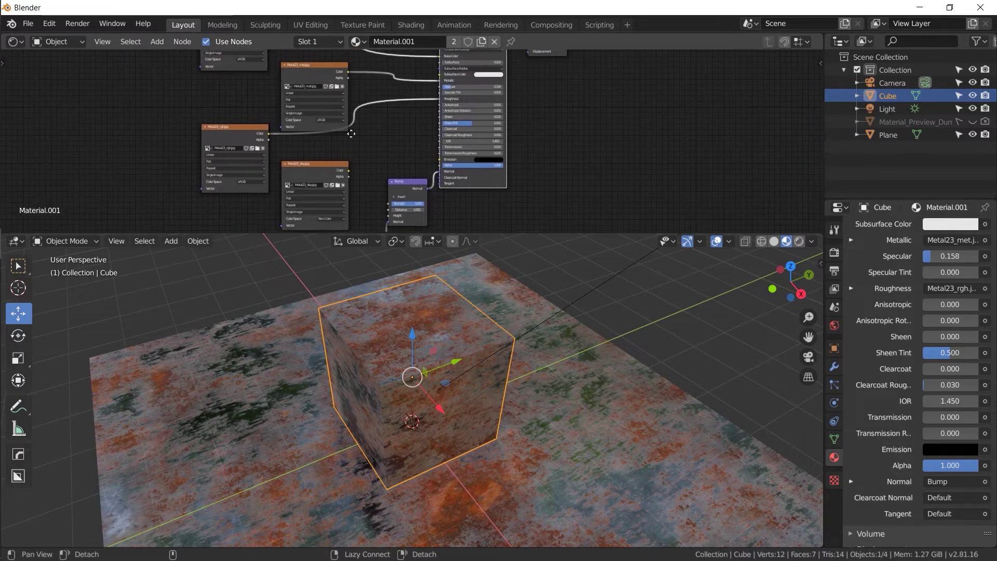
scroll(363, 104, down, 2)
click(338, 96)
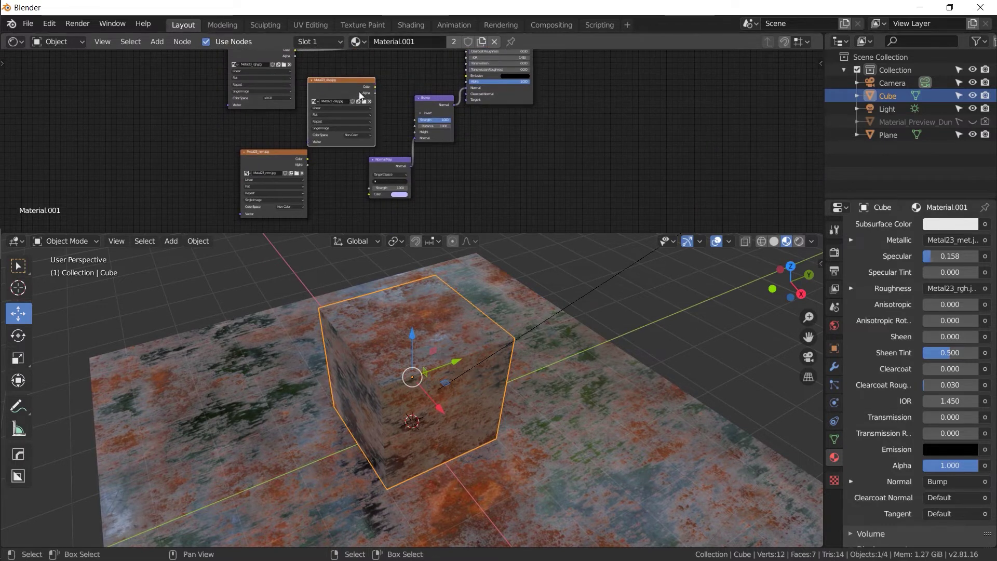
drag(376, 86, 416, 137)
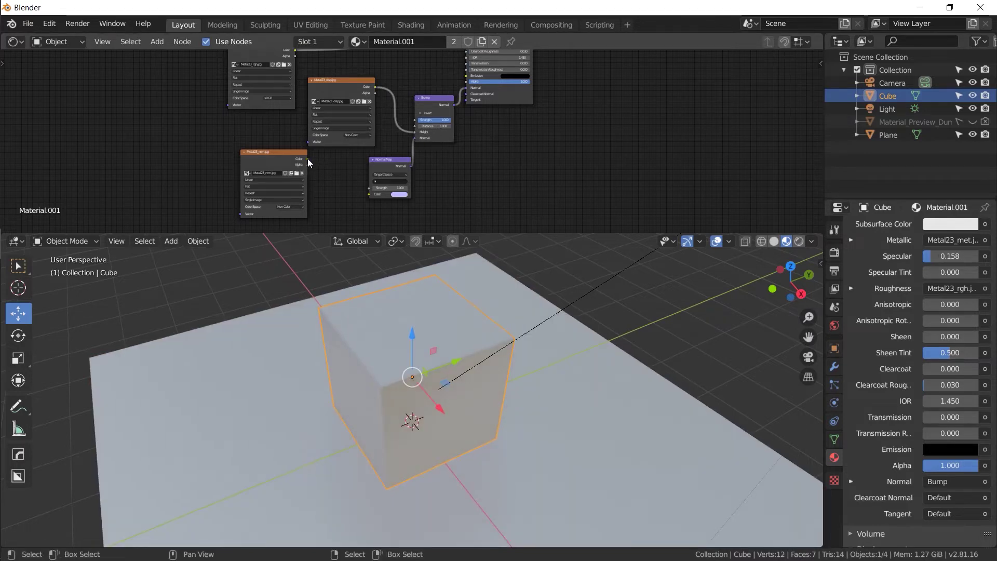
drag(308, 159, 368, 195)
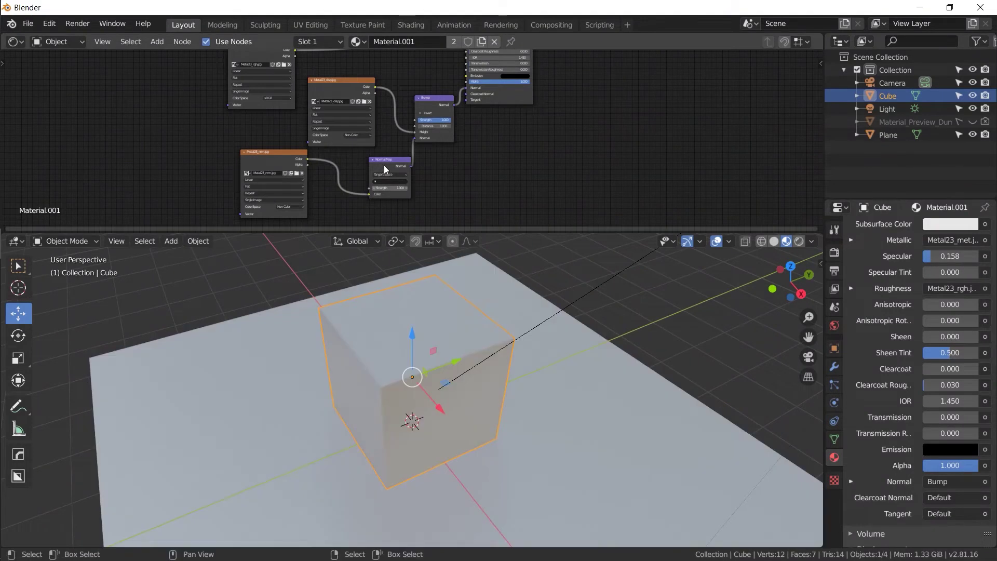
click(385, 164)
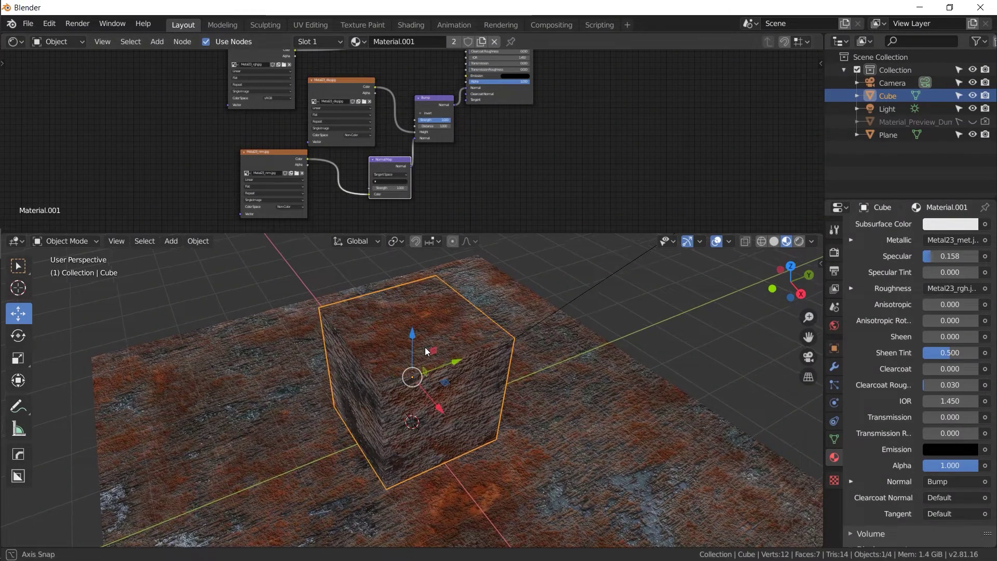
middle_drag(426, 351, 401, 337)
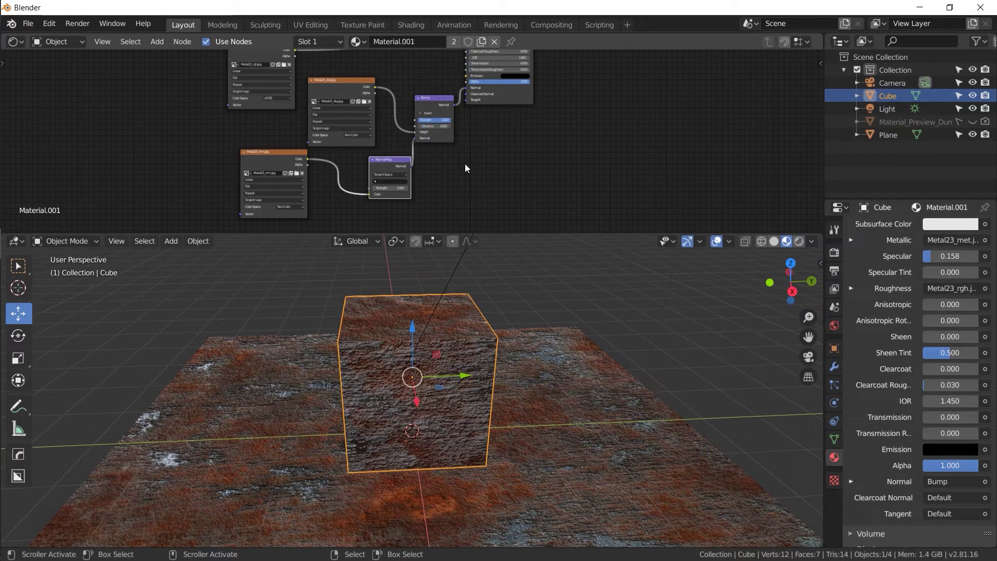
Set the Bump node's Distance to 0.05 to soften the relief on the cube and floor
click(439, 125)
text(0.05)
key(Return)
middle_drag(357, 367, 403, 309)
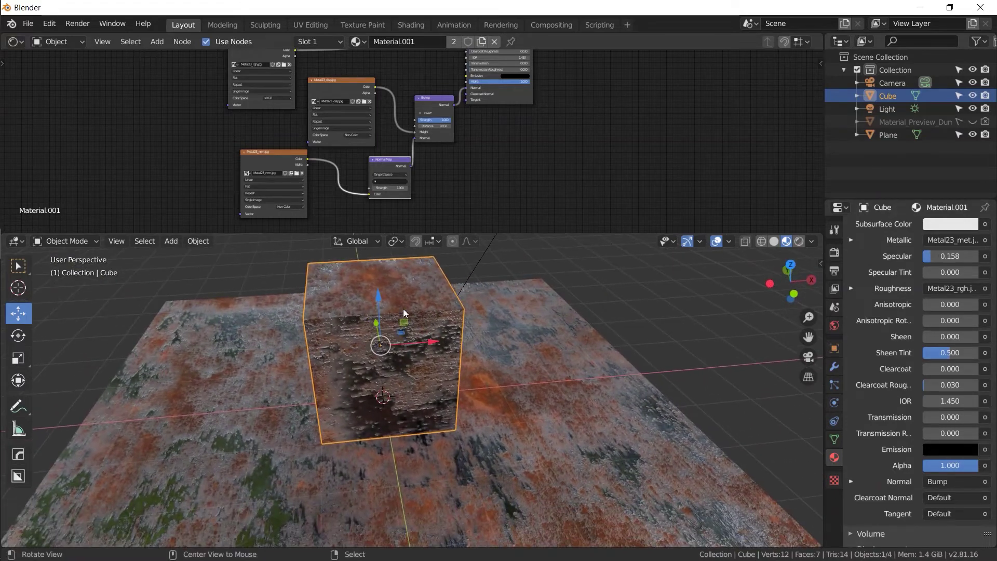
Move the Metal23_met.jpg texture node up slightly
middle_drag(404, 77, 479, 144)
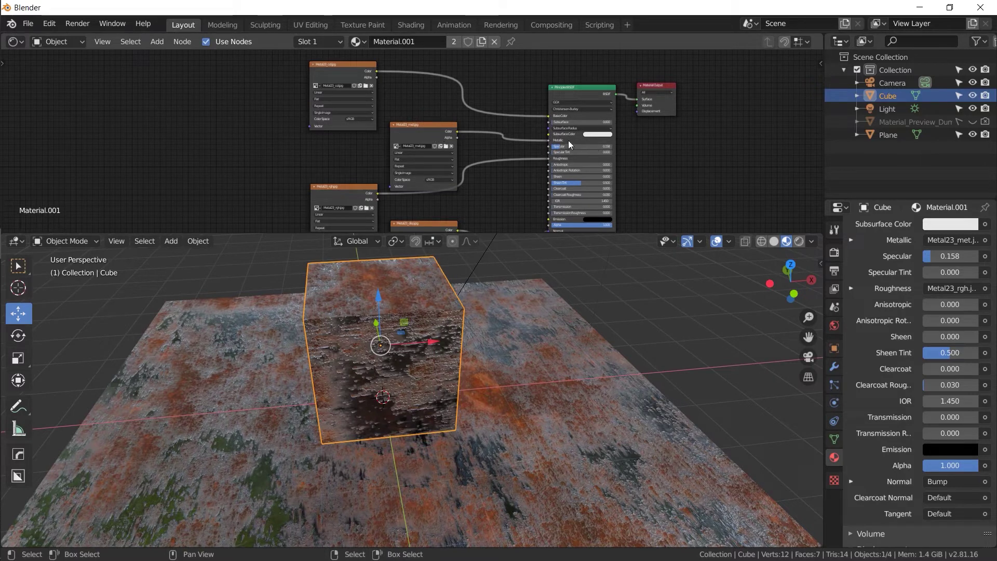
click(439, 134)
drag(439, 134, 435, 123)
Preview the Metal23_met.jpg and Metal23_rgh.jpg maps on the cube and floor with Node Wrangler, ending on the metallic map
middle_drag(438, 244, 416, 264)
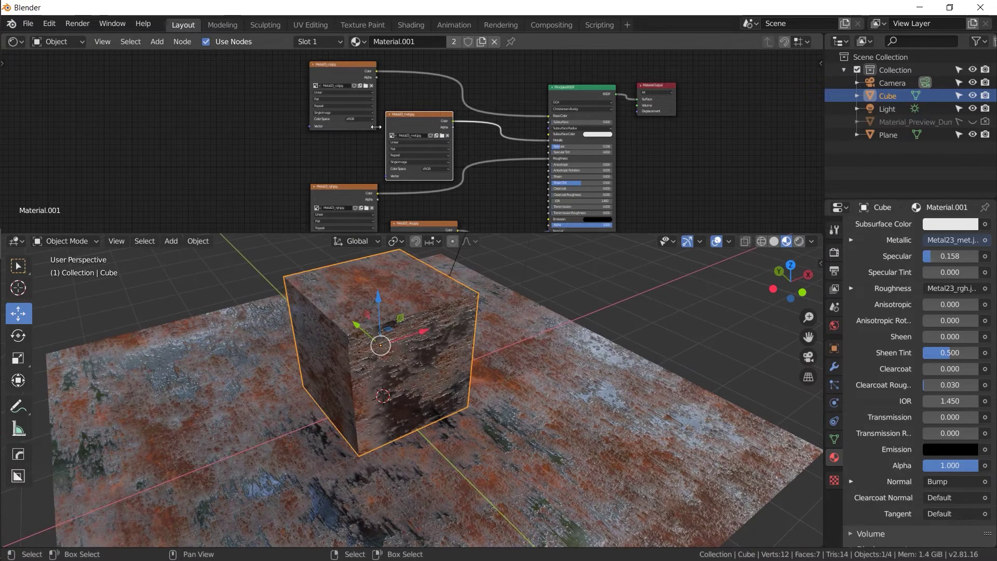
ctrl+shift+click(415, 121)
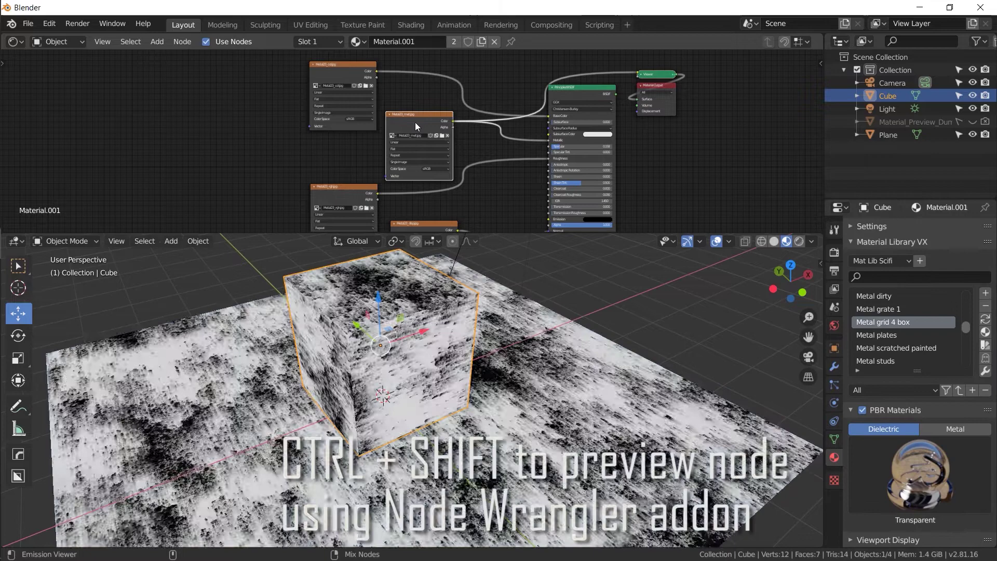
middle_drag(447, 322, 332, 310)
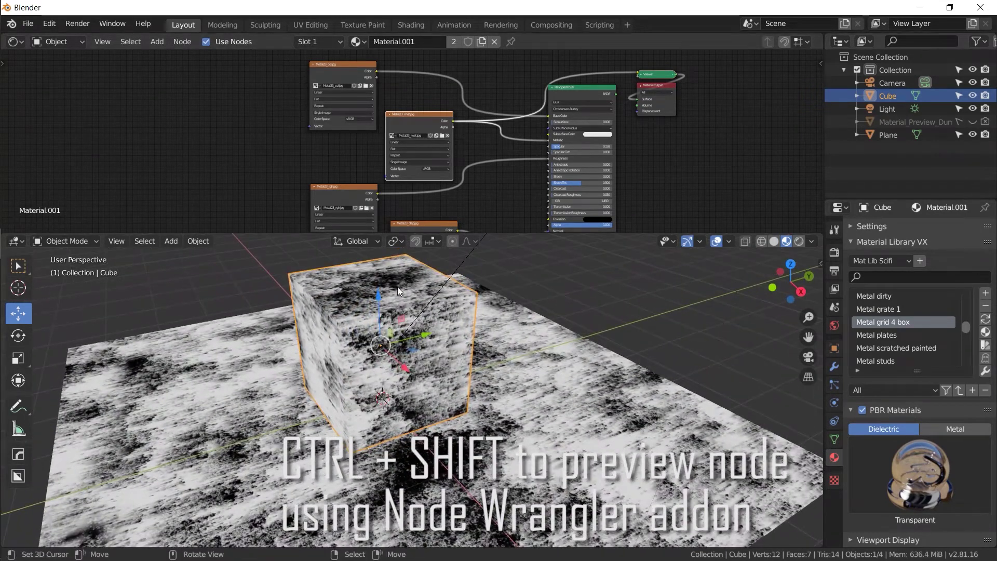
ctrl+shift+click(346, 191)
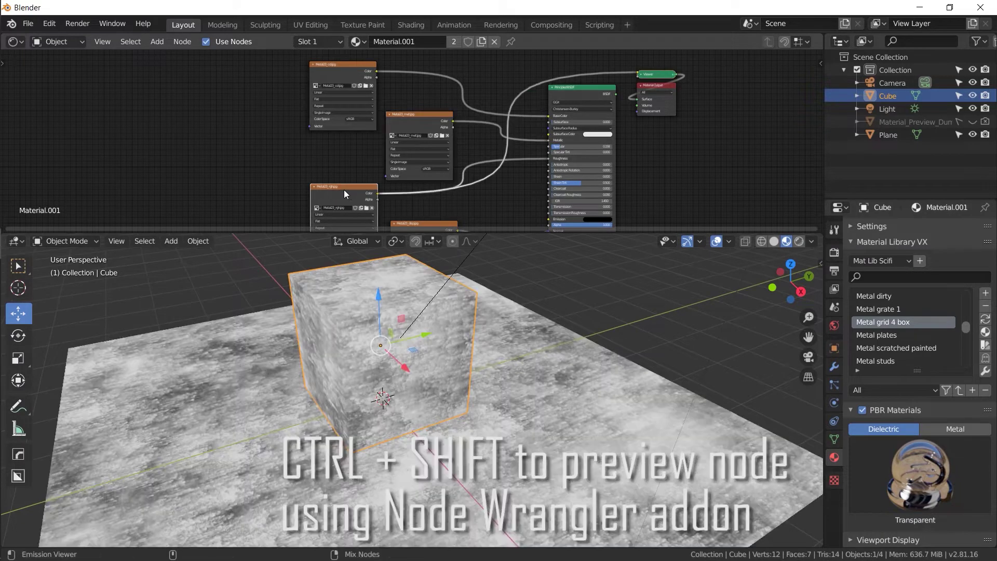
ctrl+shift+click(411, 124)
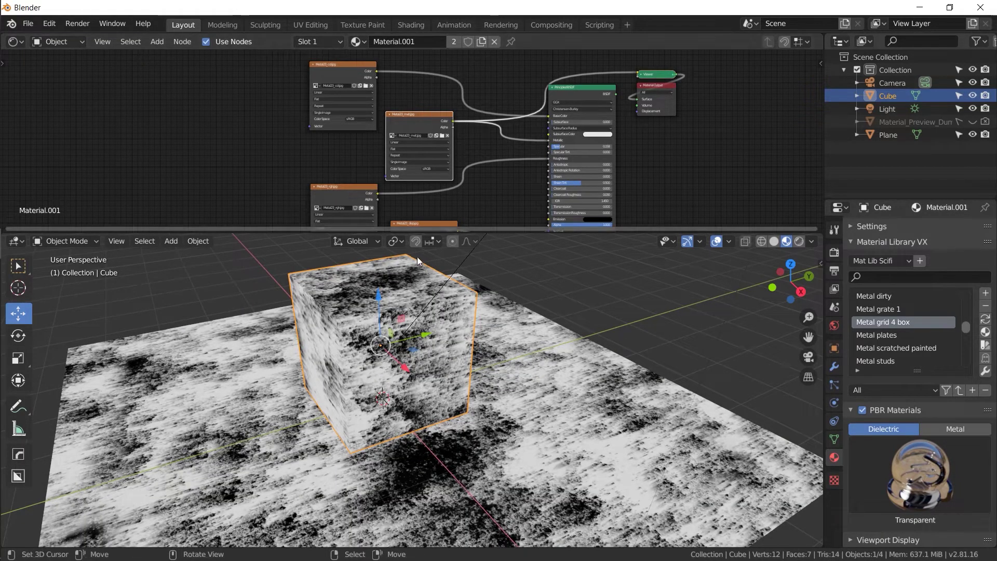
Preview the Metal23_rgh.jpg, Metal23_disp.jpg and Metal23_nrm.jpg maps in turn on the cube and floor
middle_drag(425, 180, 431, 140)
ctrl+shift+click(357, 149)
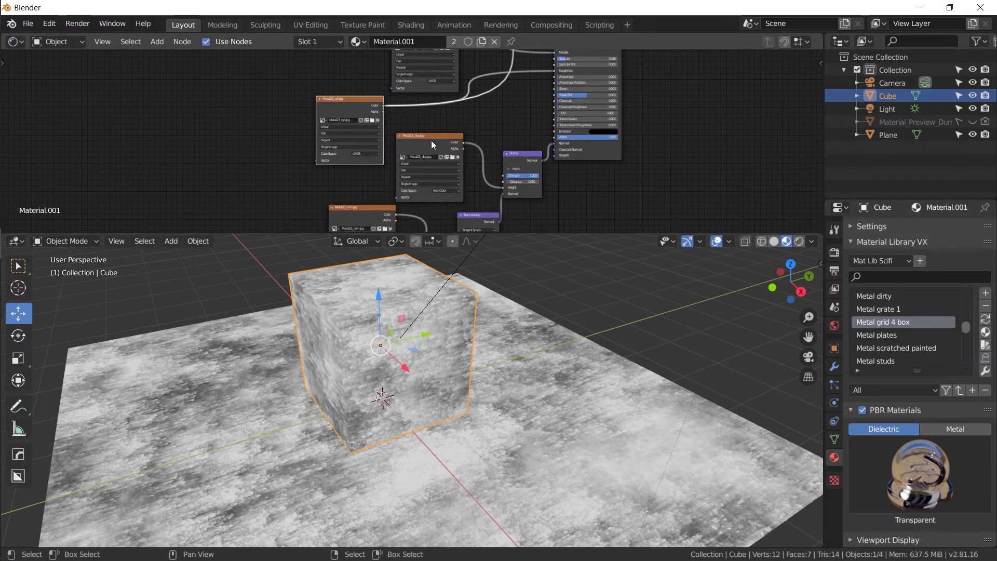
ctrl+shift+click(426, 142)
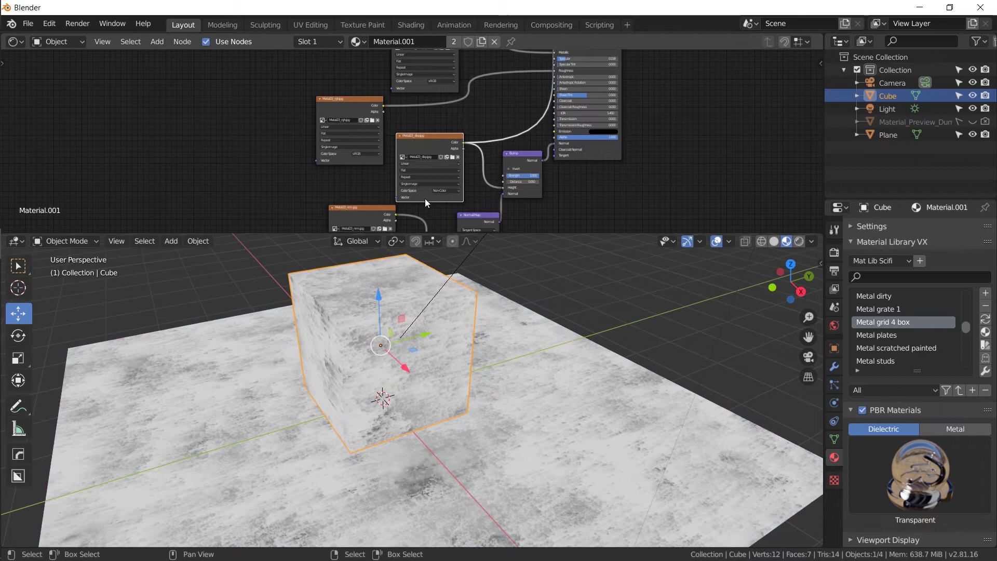
middle_drag(375, 221, 377, 184)
ctrl+shift+click(376, 183)
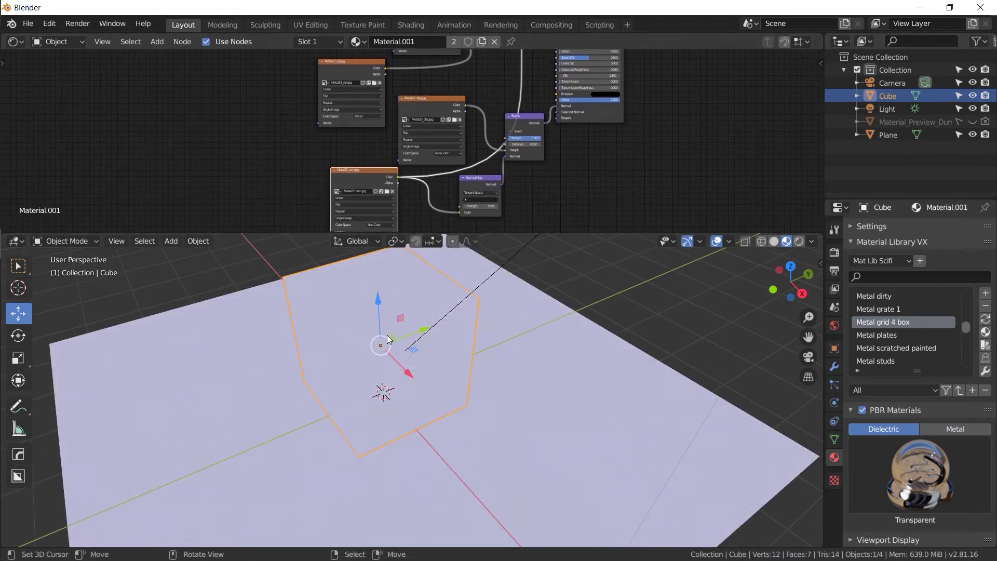
drag(393, 339, 377, 305)
key(ctrl+z)
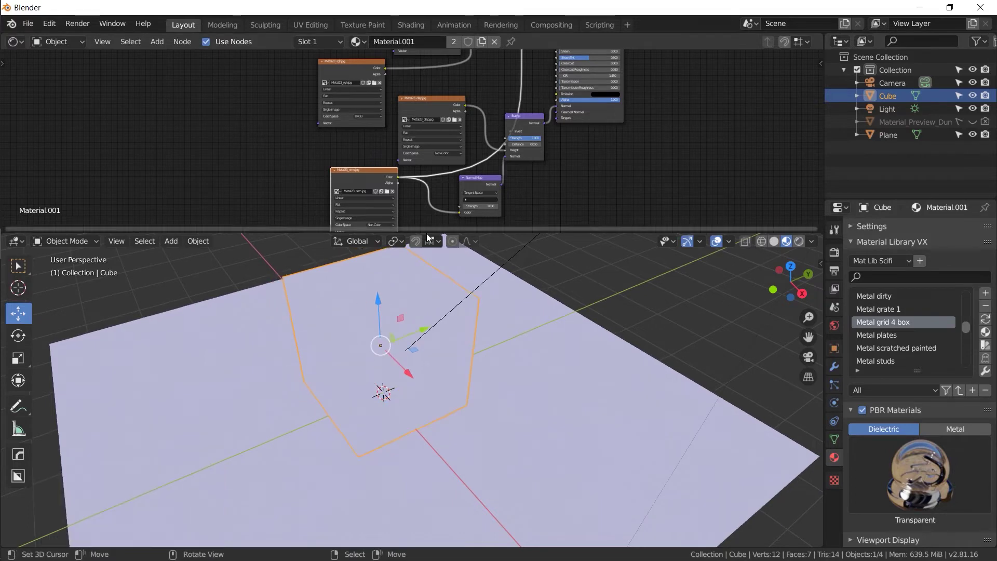
Preview the Metal23_met.jpg map once more and restore the Principled BSDF as the material's output
middle_drag(442, 131, 469, 107)
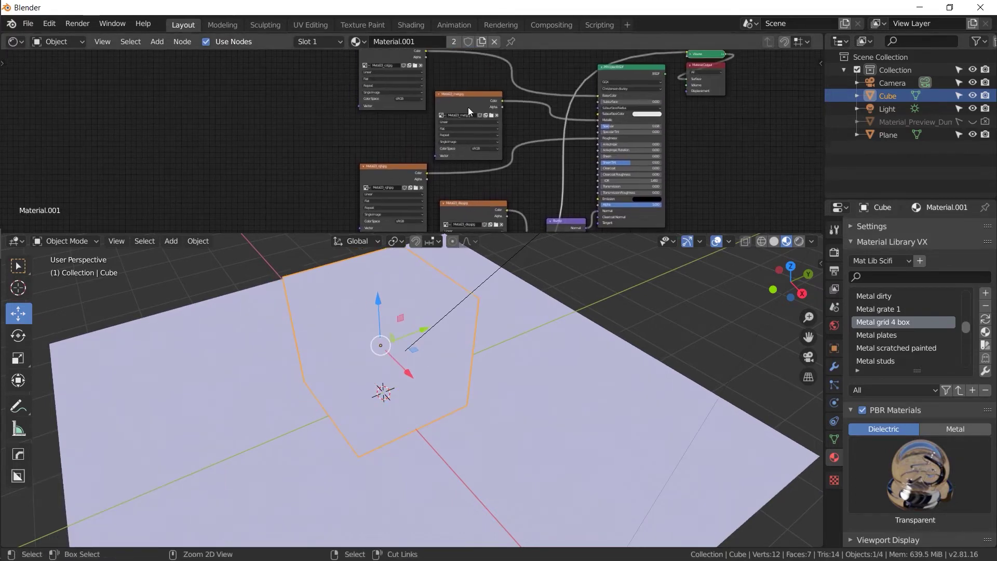
ctrl+shift+click(466, 102)
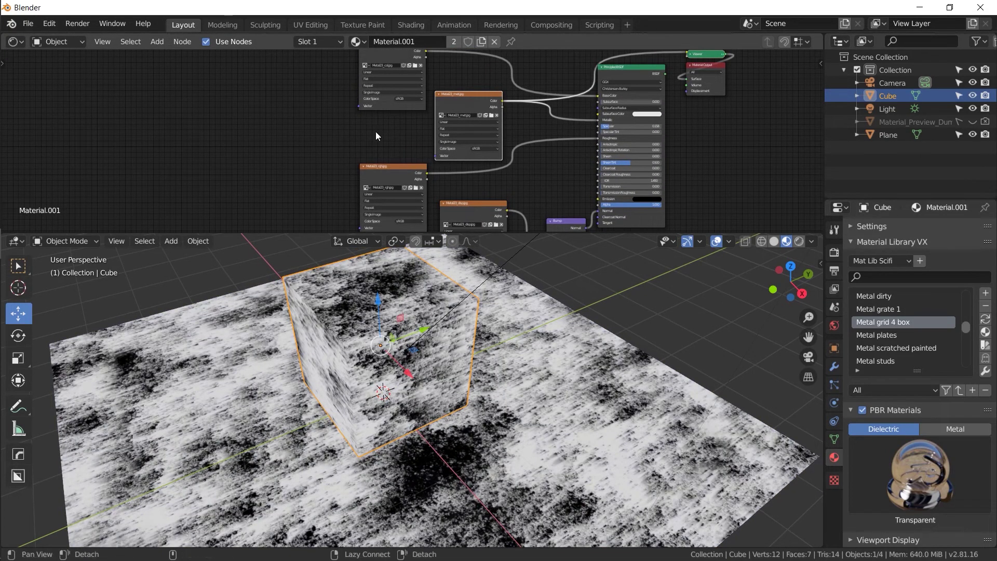
shift+scroll(375, 132, up, 3)
ctrl+shift+click(638, 96)
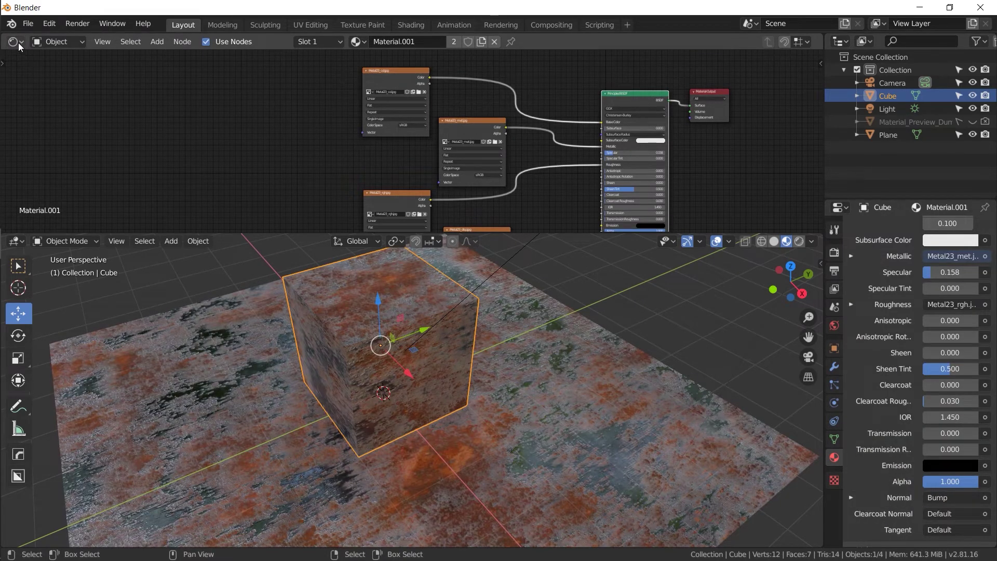
Search the Preferences add-ons for "node" to check that Node Wrangler is enabled, and return the area to the Shader Editor
click(16, 42)
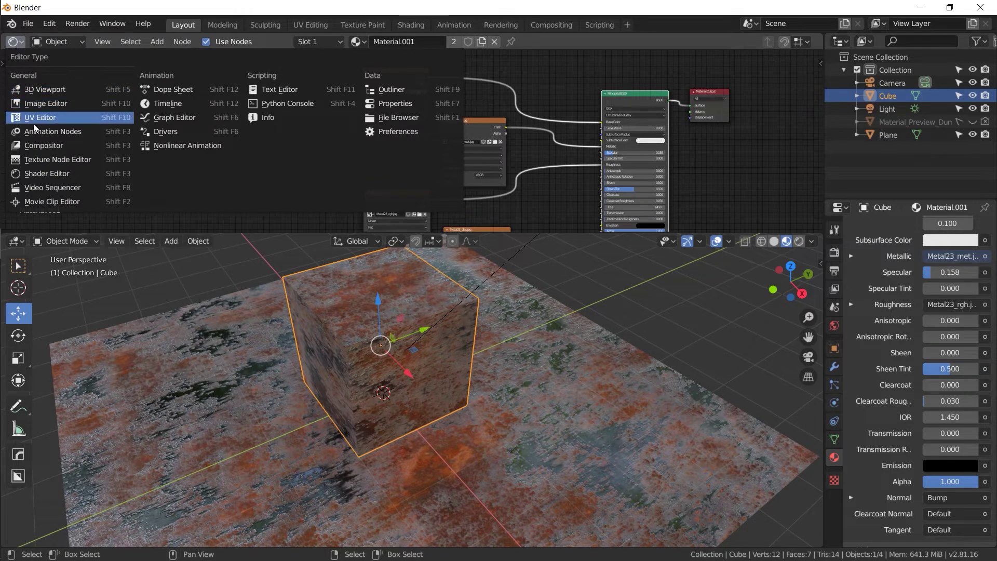
click(375, 133)
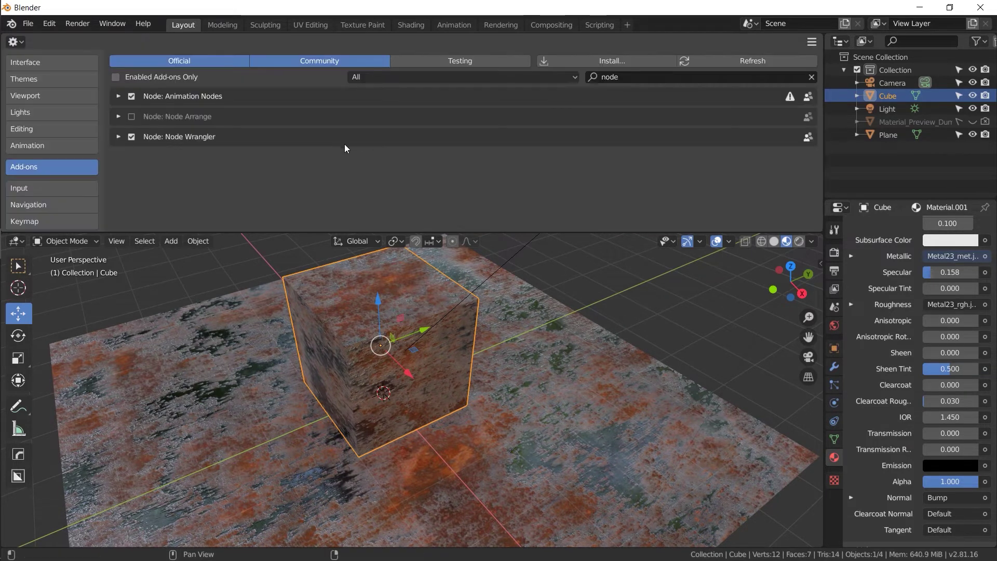
click(625, 78)
text(node)
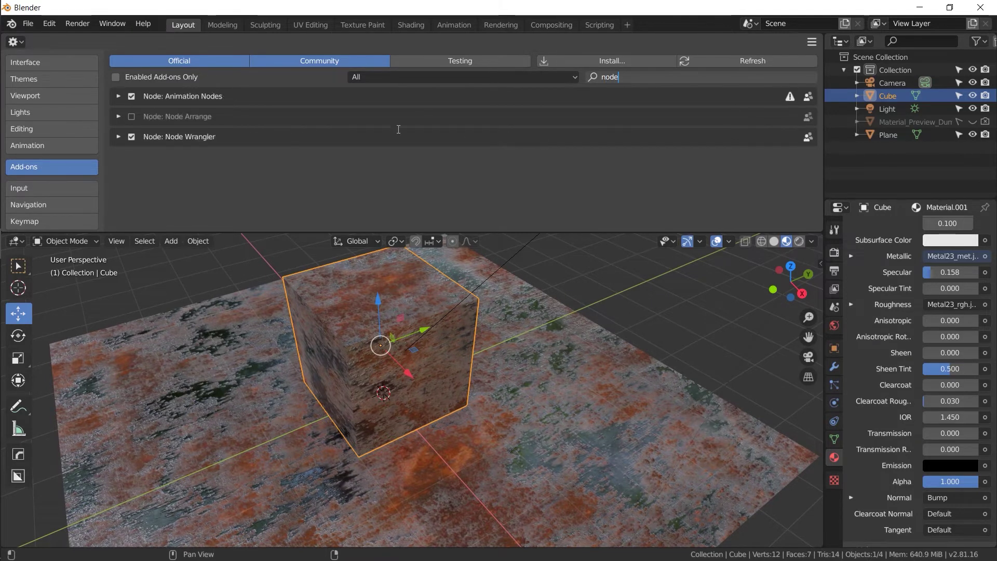
key(Return)
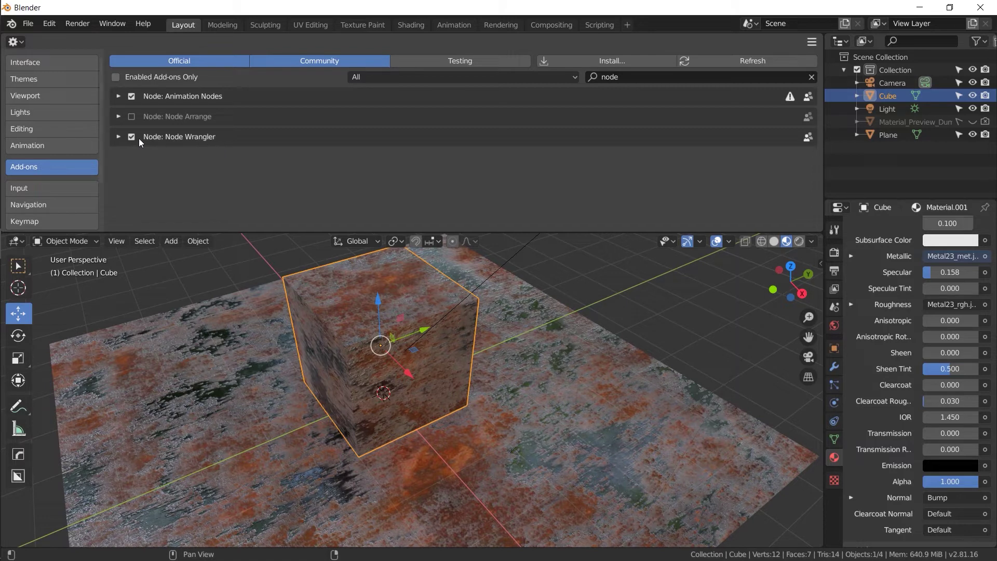
click(16, 42)
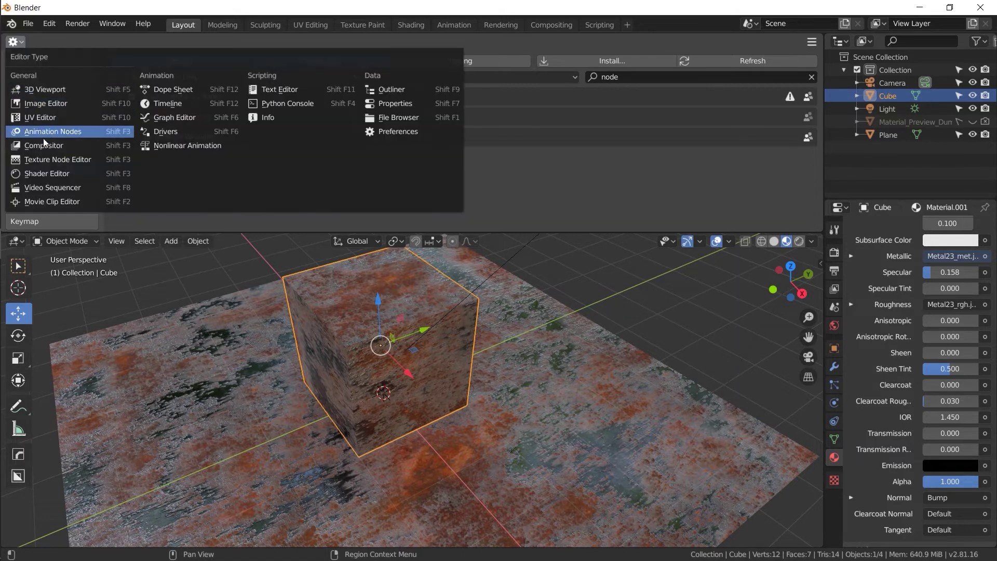
click(42, 174)
Add Texture Coordinate and Mapping nodes to the Metal23_col.jpg texture with Node Wrangler, and move them farther away from it
middle_drag(289, 162, 295, 138)
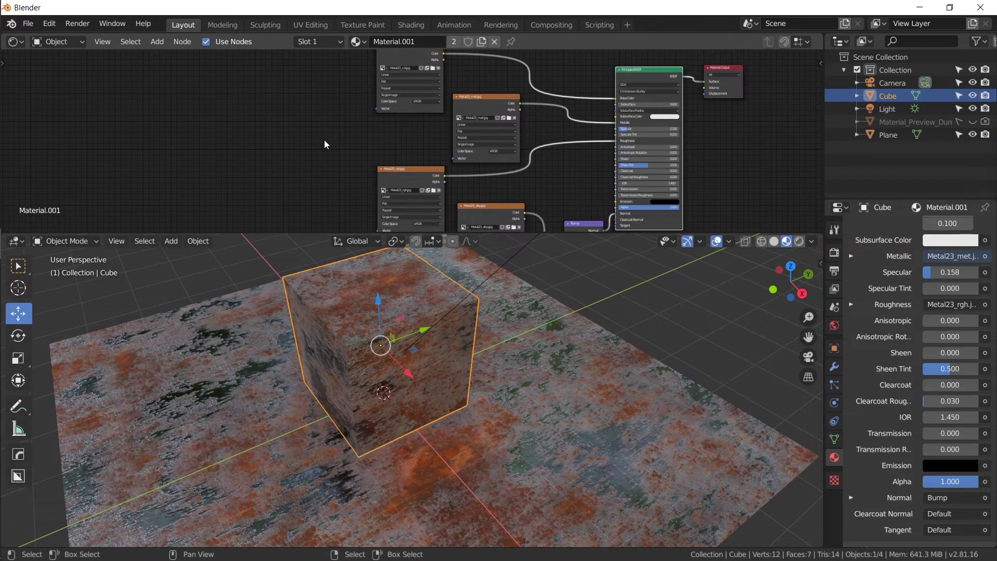
middle_drag(319, 140, 342, 151)
click(405, 68)
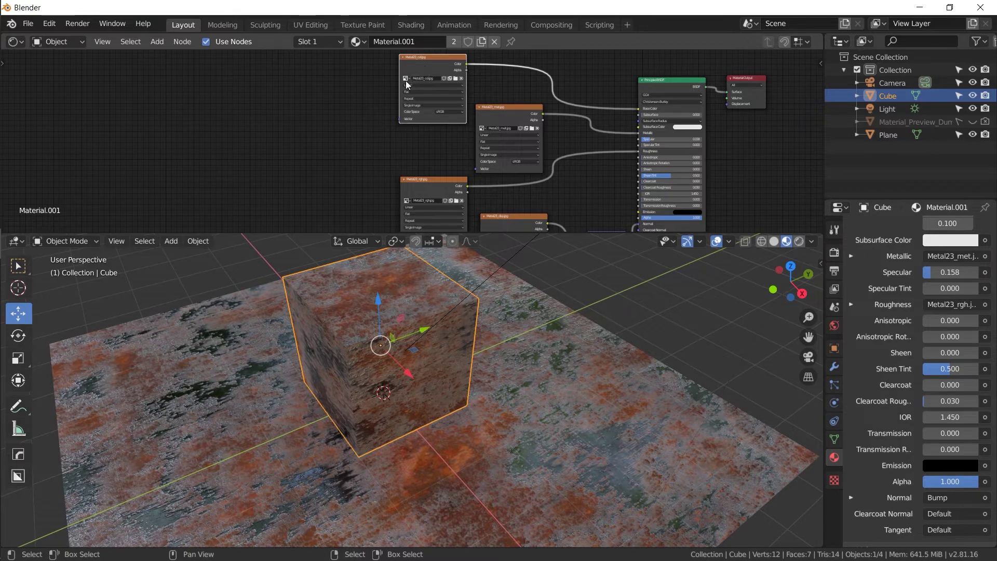
key(ctrl+t)
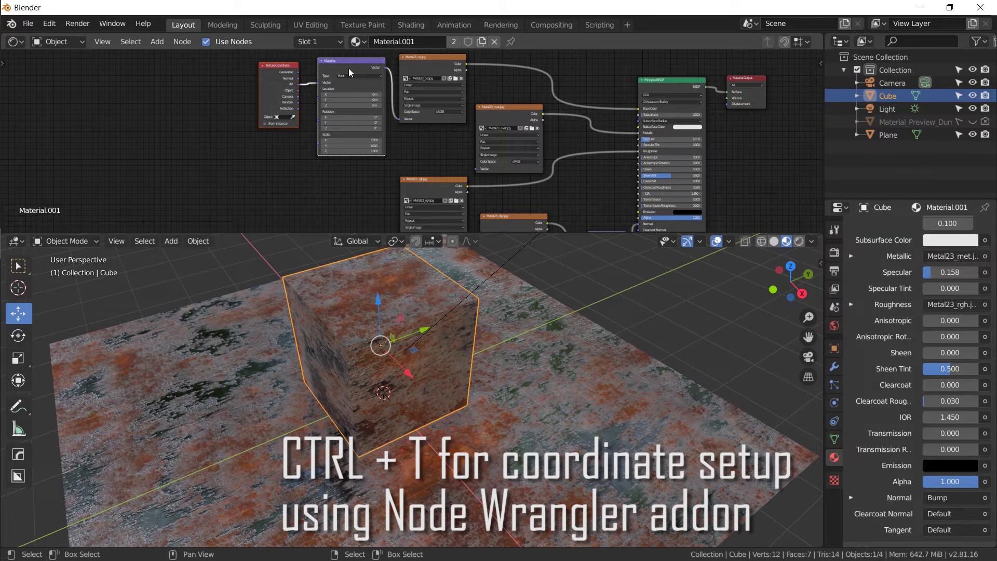
drag(325, 81, 231, 98)
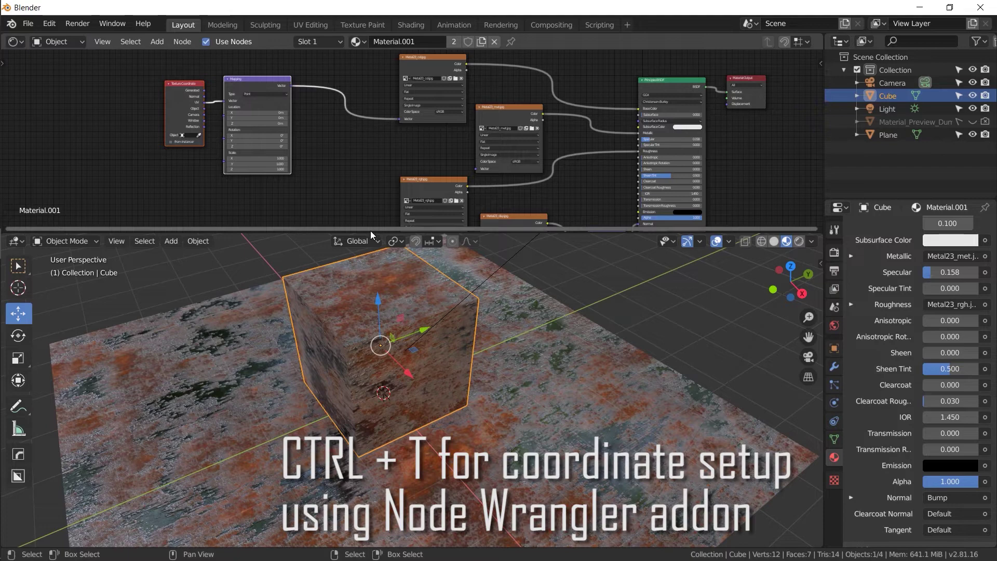
Enlarge the Shader Editor and link the Mapping node's Vector output to the Vector inputs of the met, rgh, disp and nrm textures
drag(372, 232, 376, 375)
middle_drag(356, 296, 308, 216)
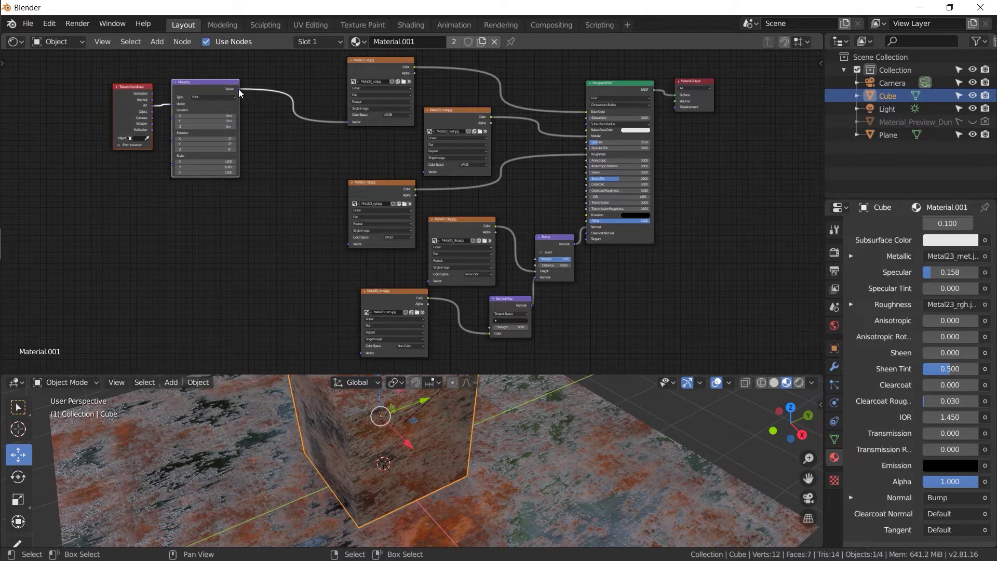
mouse_move(239, 88)
mouse_down()
mouse_move(279, 87)
mouse_move(239, 86)
mouse_up()
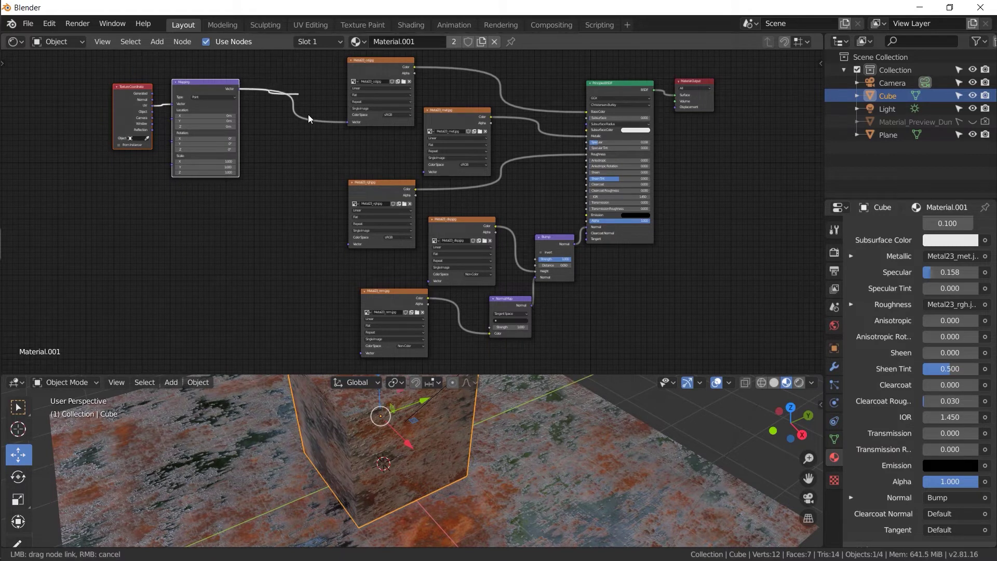
drag(308, 114, 424, 172)
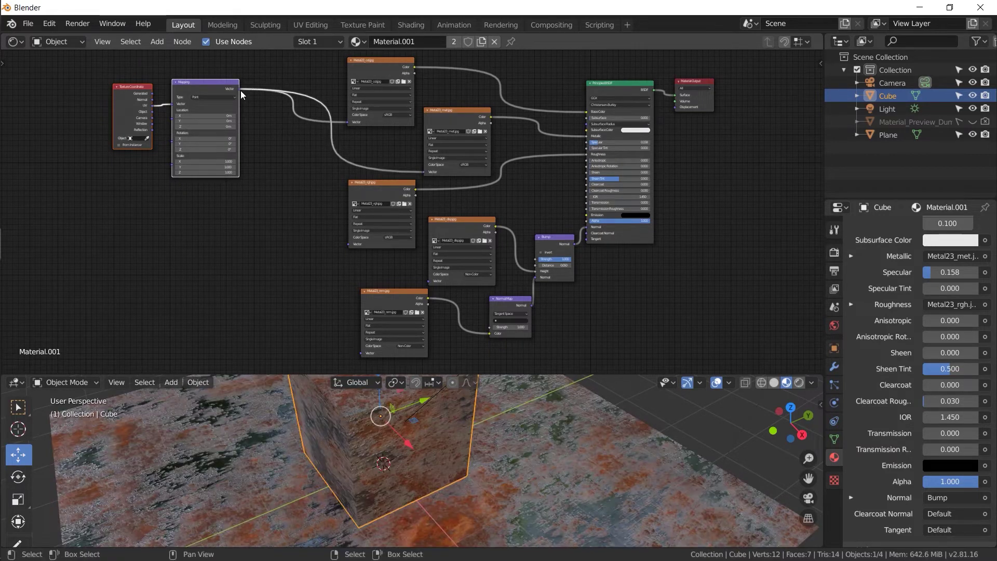
drag(241, 90, 348, 244)
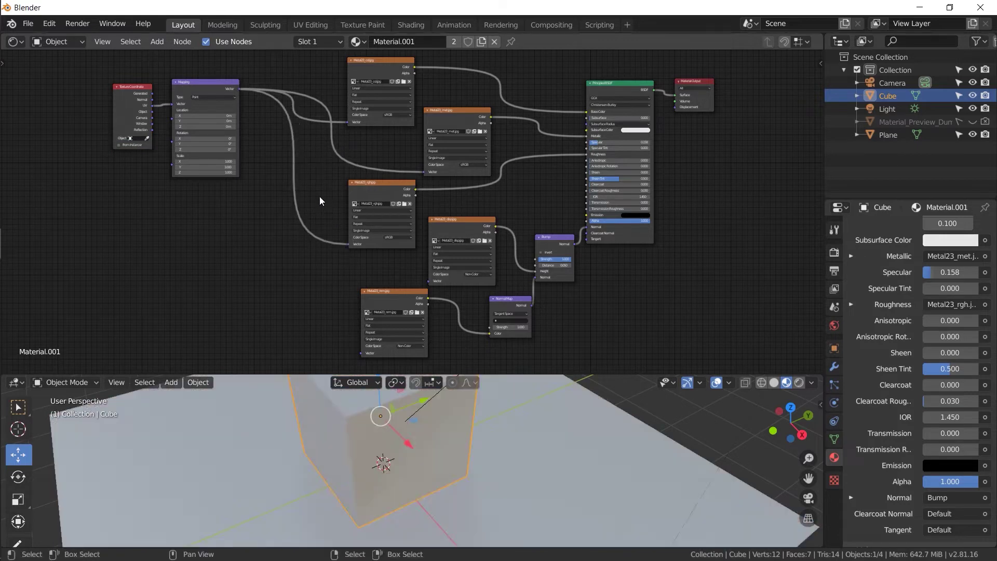
drag(239, 89, 429, 281)
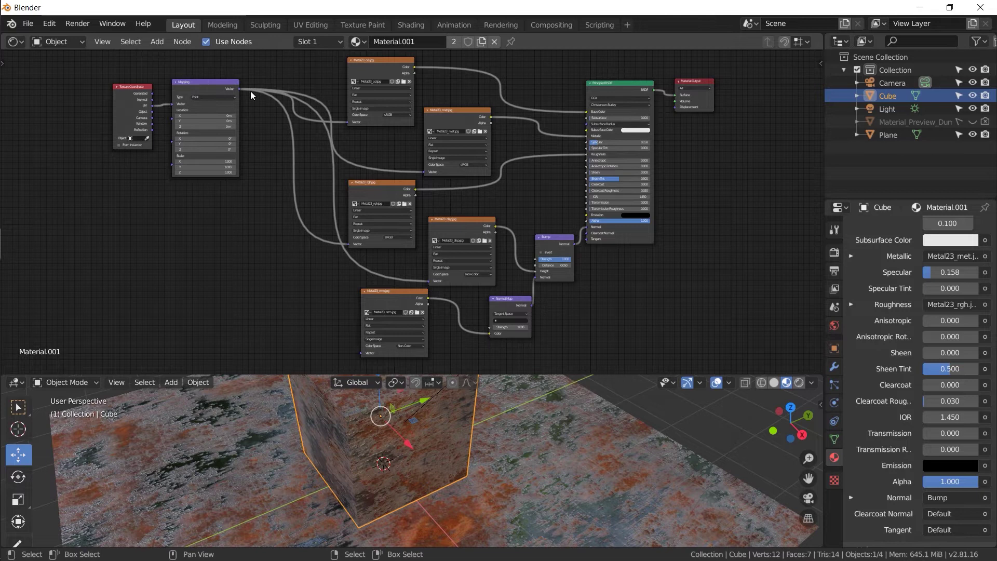
drag(239, 89, 361, 354)
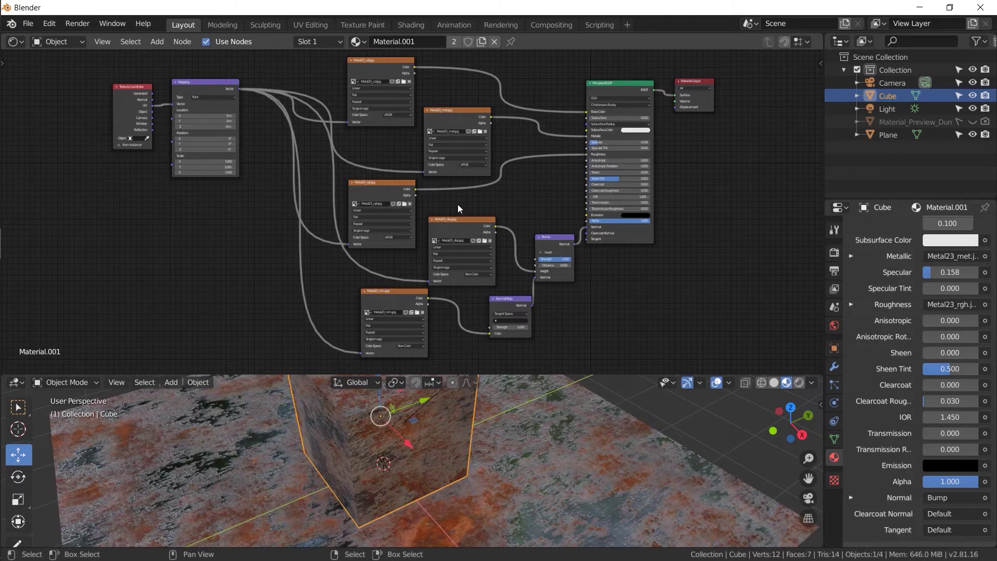
Align the Metal23_nrm.jpg node beneath the Metal23_rgh.jpg node
drag(400, 298, 388, 301)
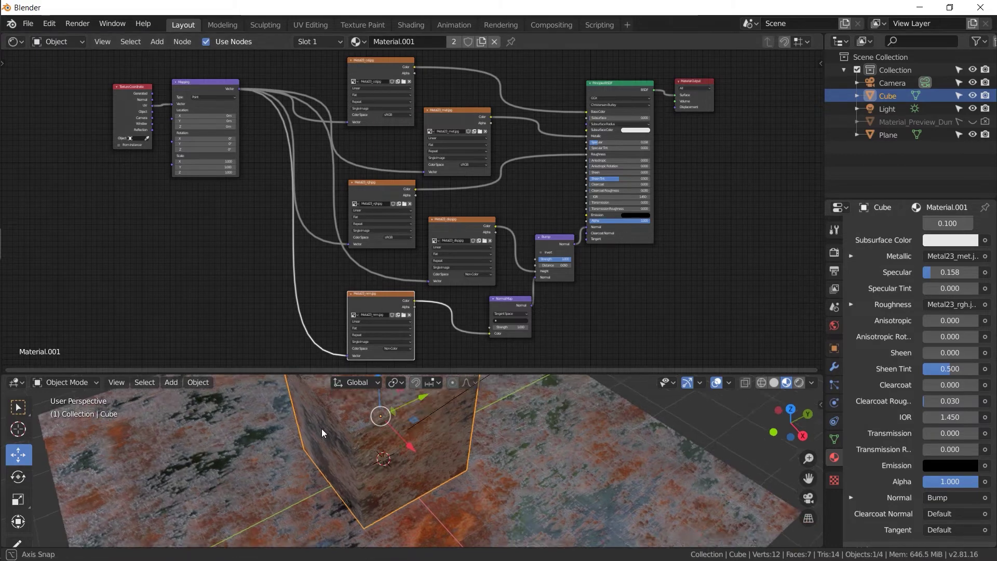
middle_drag(322, 429, 386, 385)
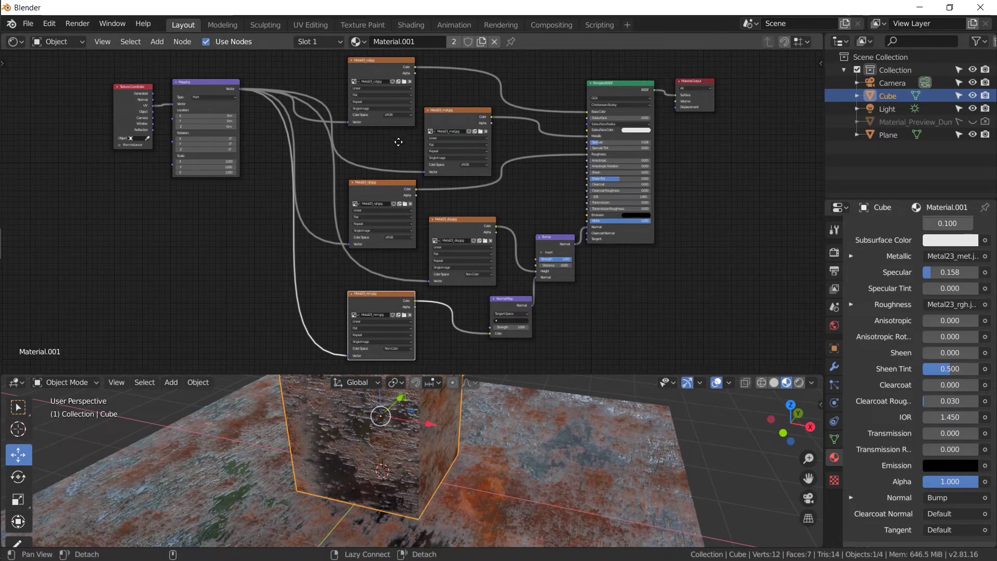
alt+drag(391, 147, 403, 140)
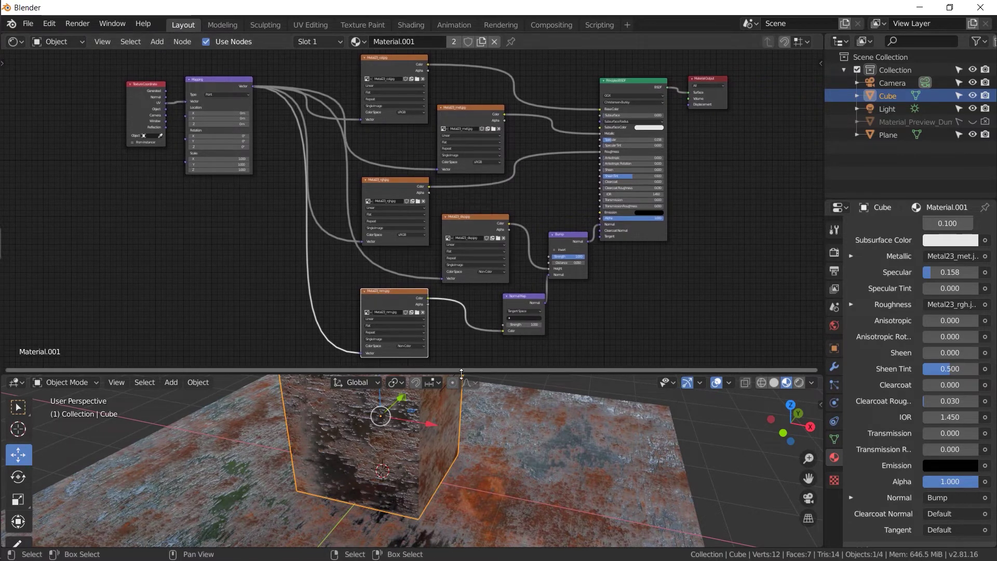
Reduce the Shader Editor's height to give the 3D viewport more room, and view the cube from another corner
drag(462, 374, 462, 327)
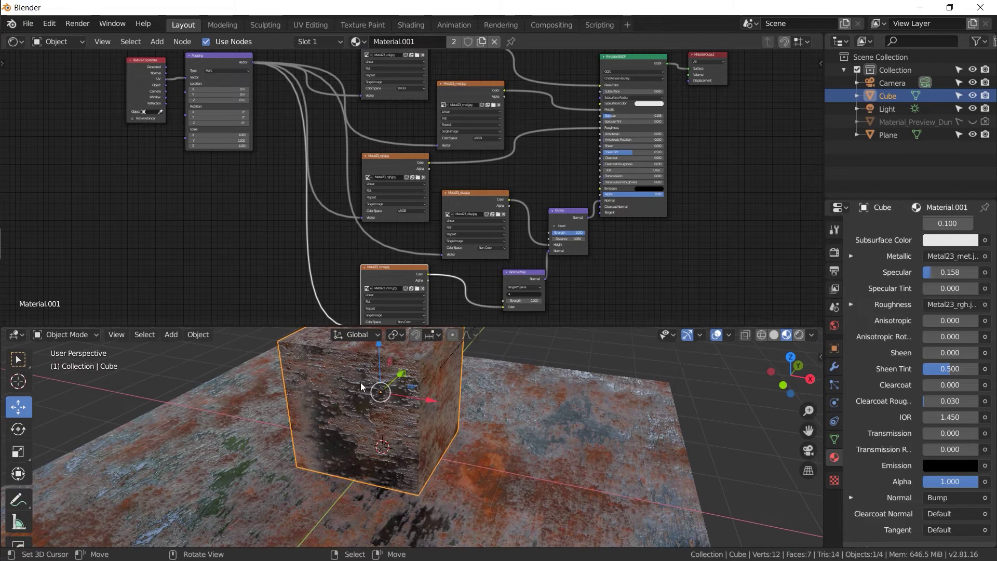
middle_drag(361, 382, 347, 316)
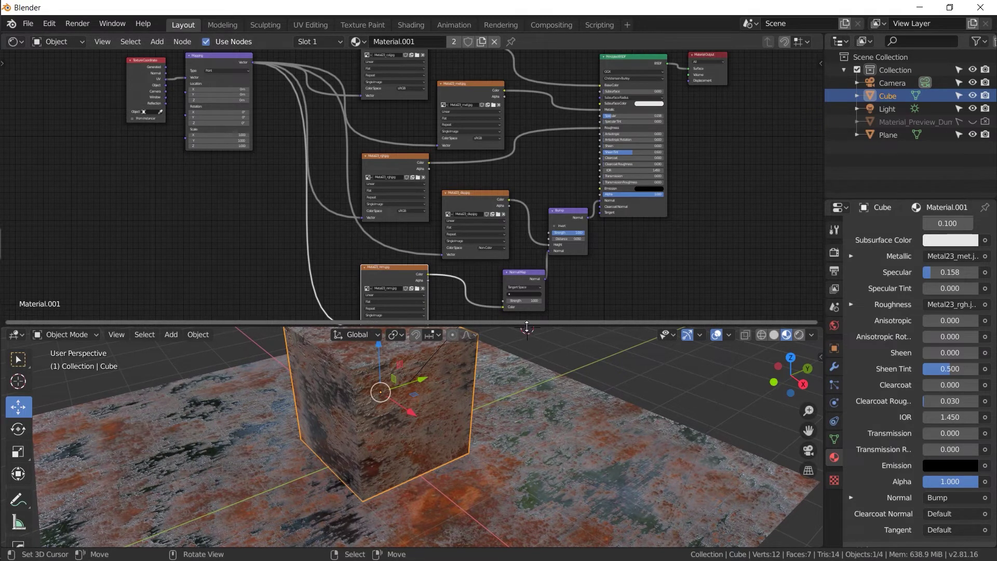
drag(528, 323, 526, 317)
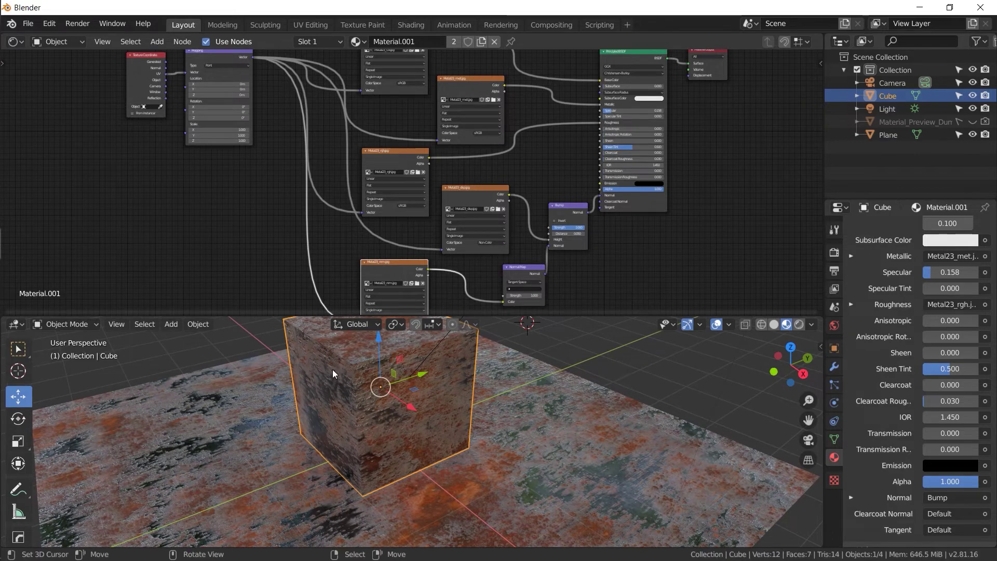
Replace the Shader Editor with the Image Editor and show the cube's UV layout in Edit Mode over Metal23_col.jpg
click(15, 42)
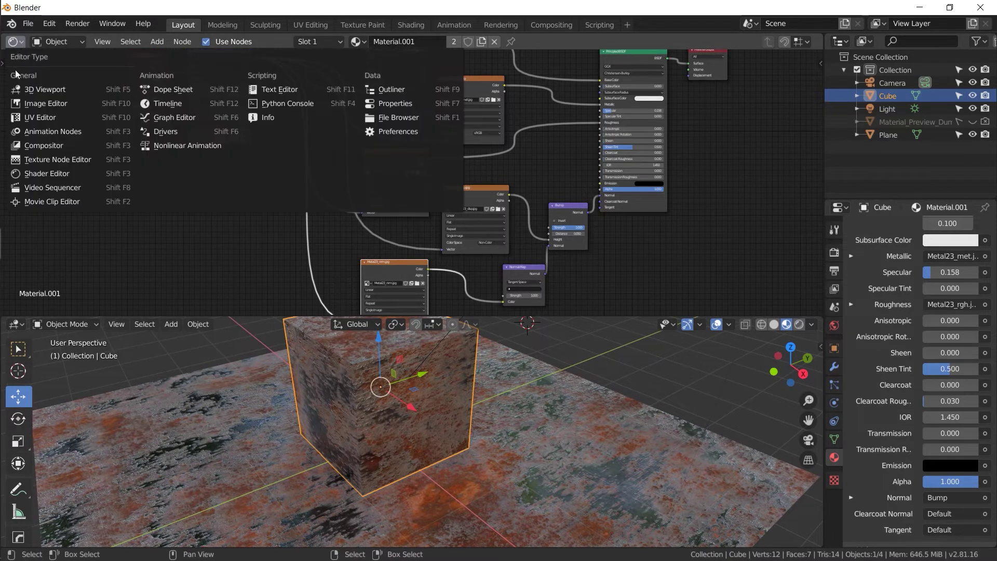
click(49, 104)
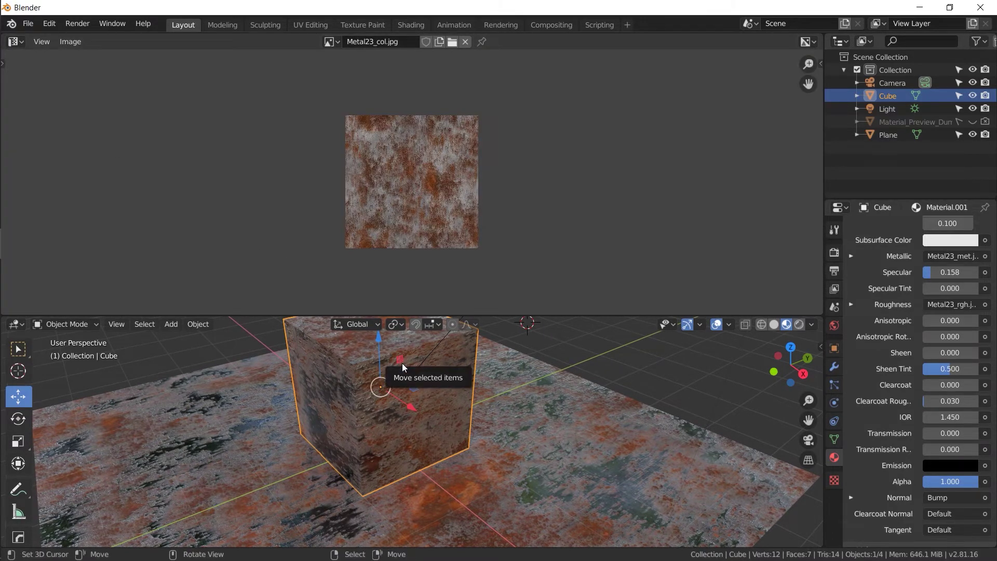
key(Tab)
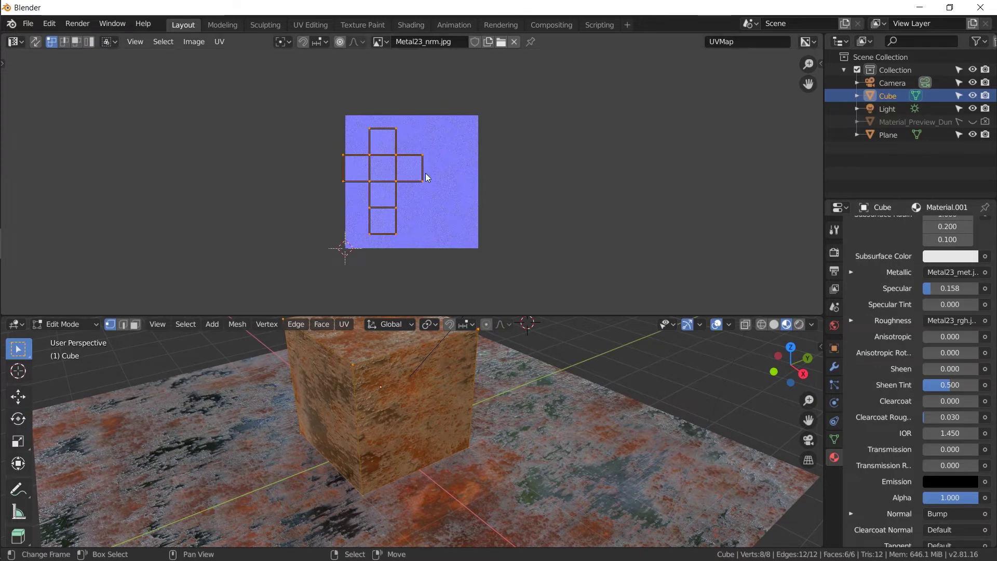
scroll(425, 177, up, 2)
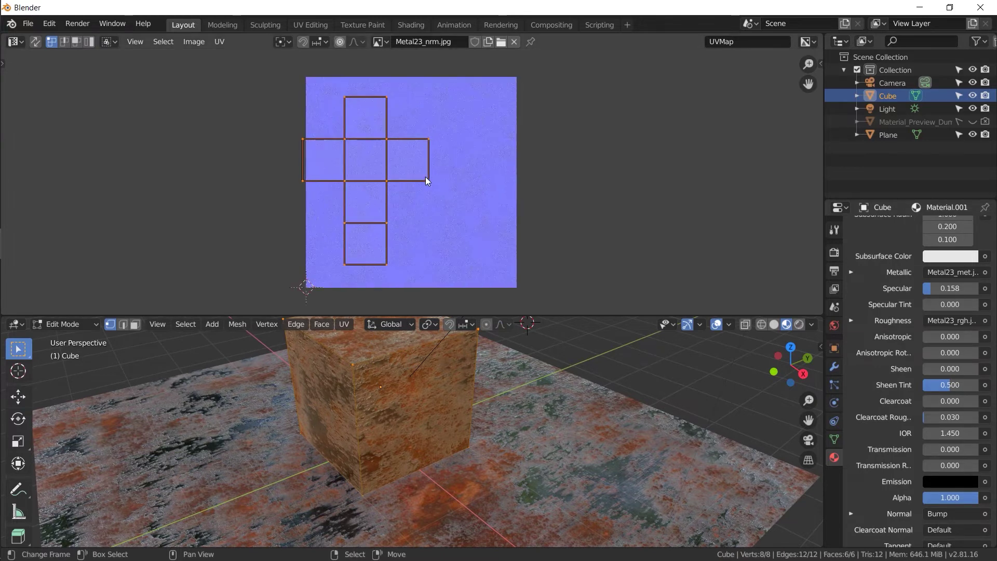
click(380, 42)
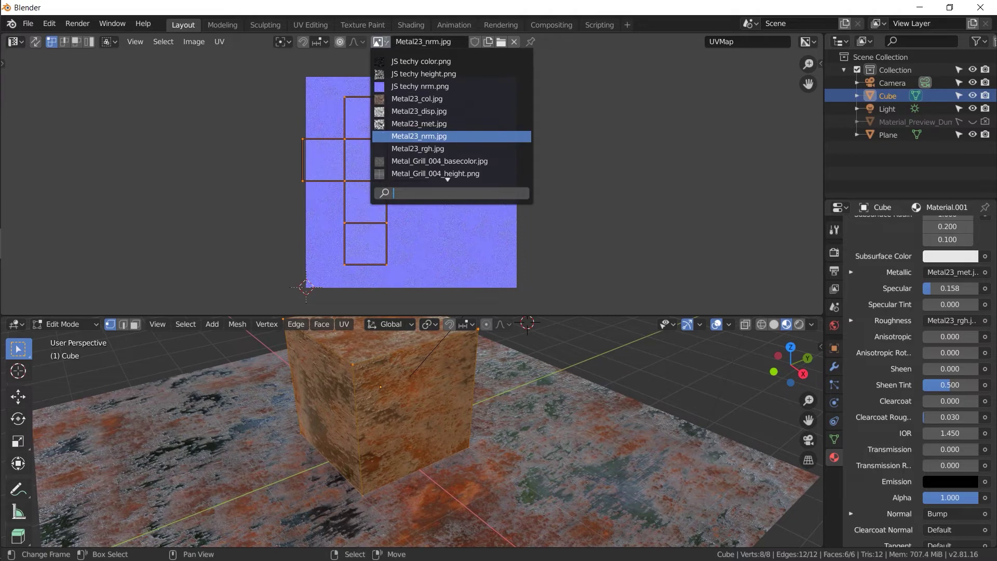
click(406, 99)
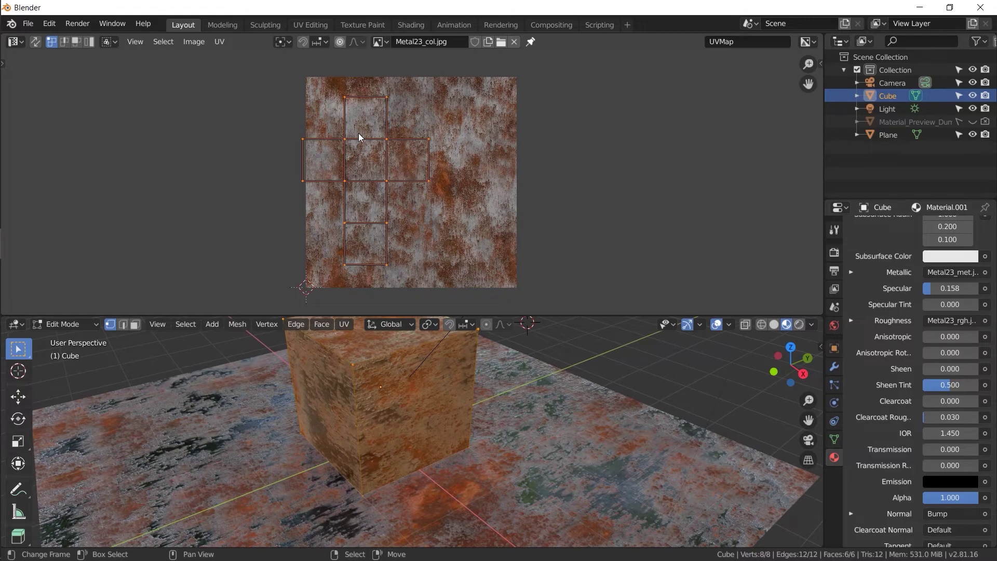
Move and enlarge the cube's UV layout until its central face covers the whole Metal23_col.jpg texture
middle_drag(395, 363, 457, 363)
key(g)
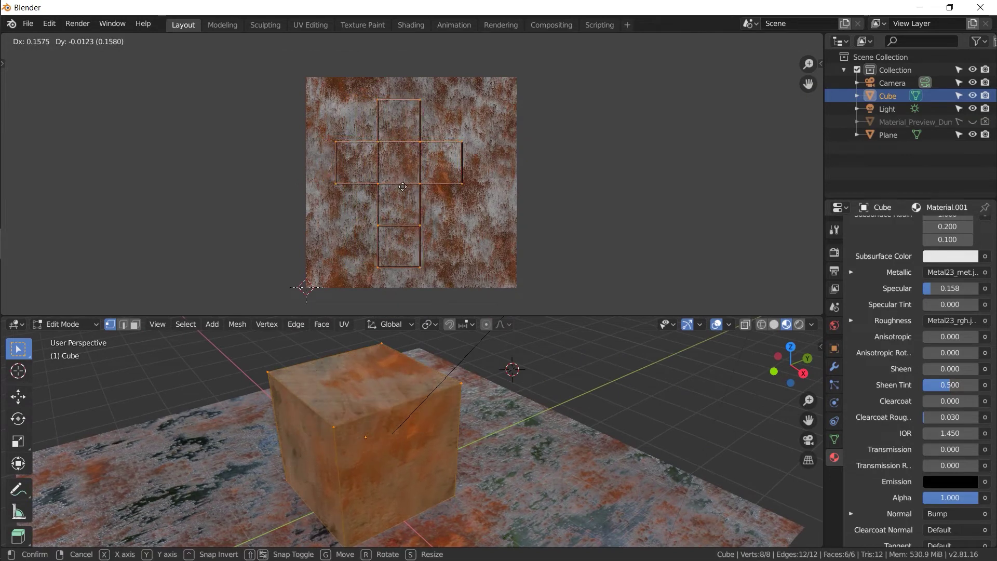
click(418, 189)
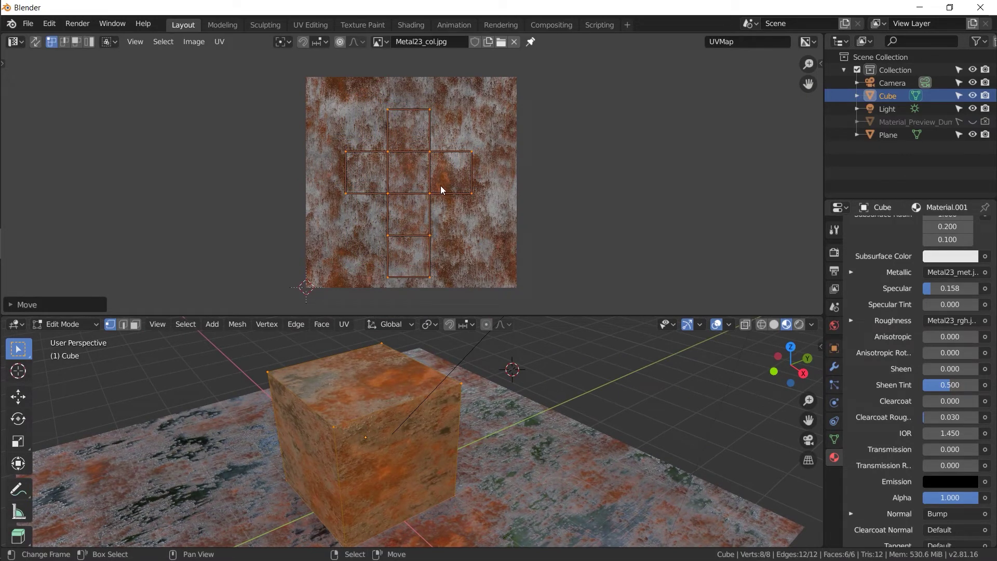
key(s)
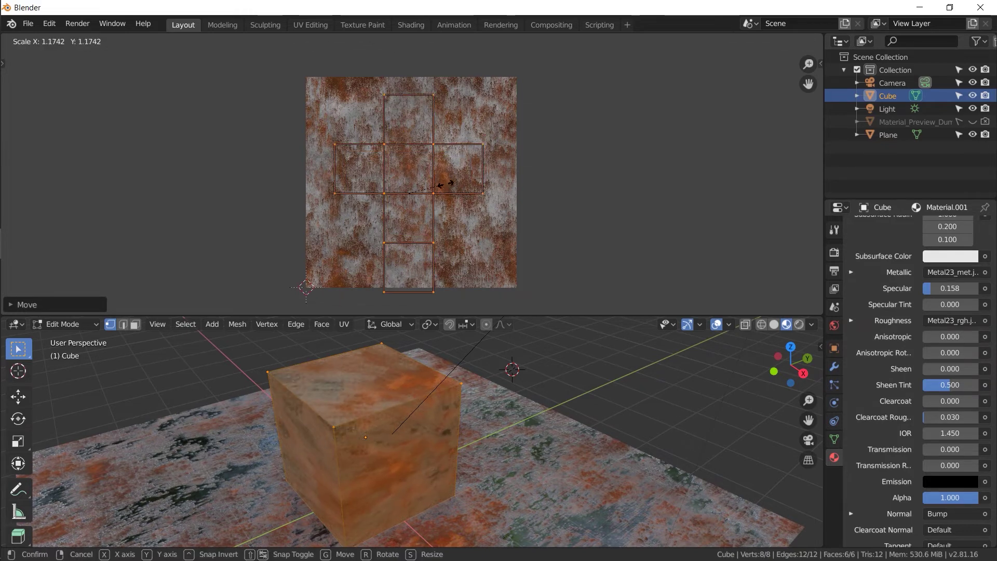
click(557, 186)
key(g)
click(526, 209)
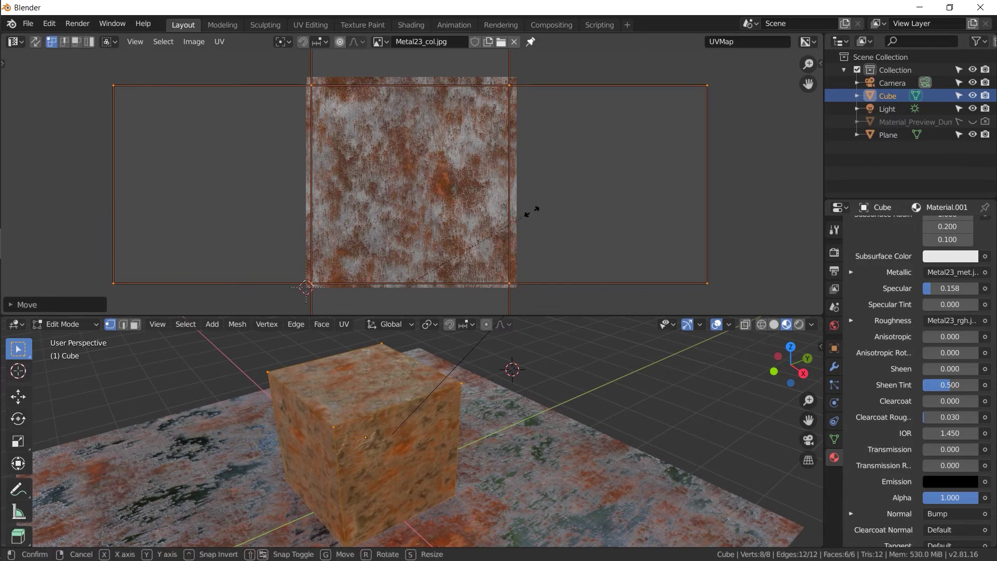
key(s)
click(544, 212)
key(s)
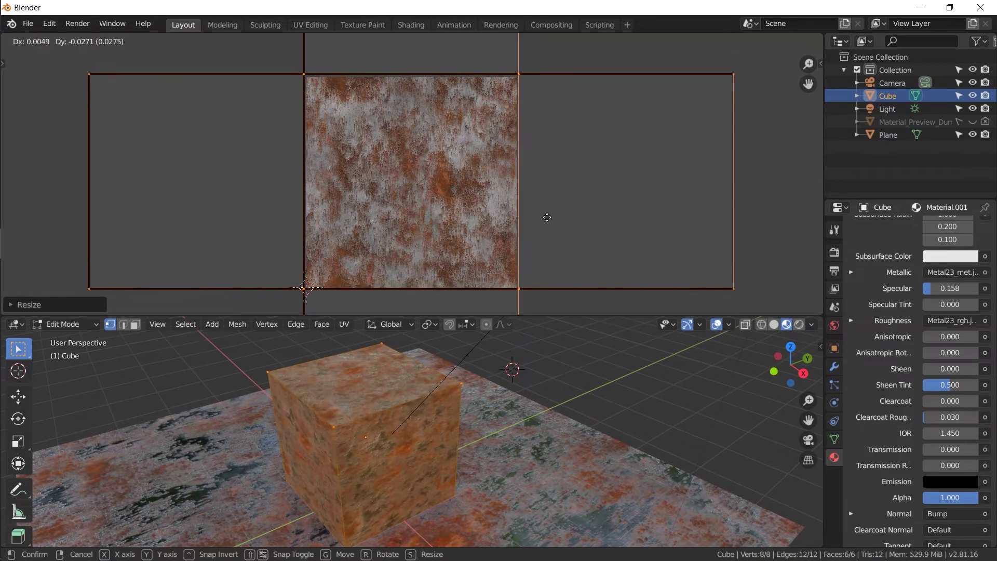
click(550, 216)
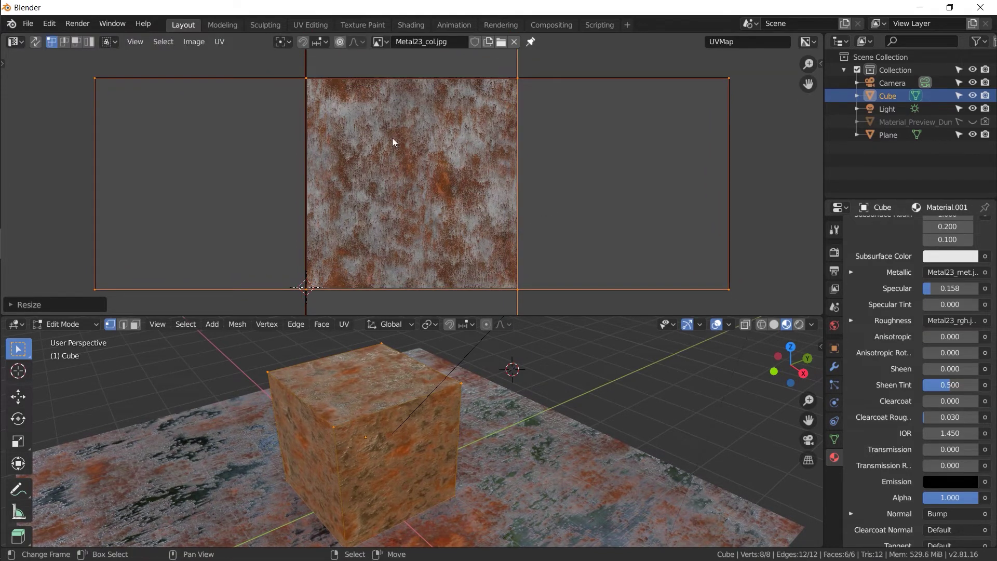
Shrink the cube's UV layout to a small cross and place it over the lower middle of the texture
middle_drag(395, 343, 630, 416)
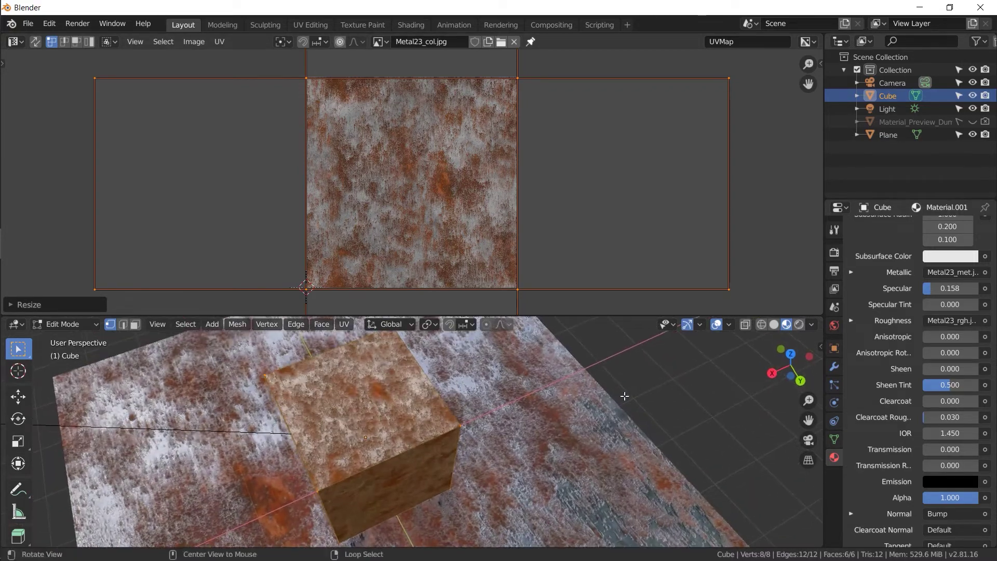
key(s)
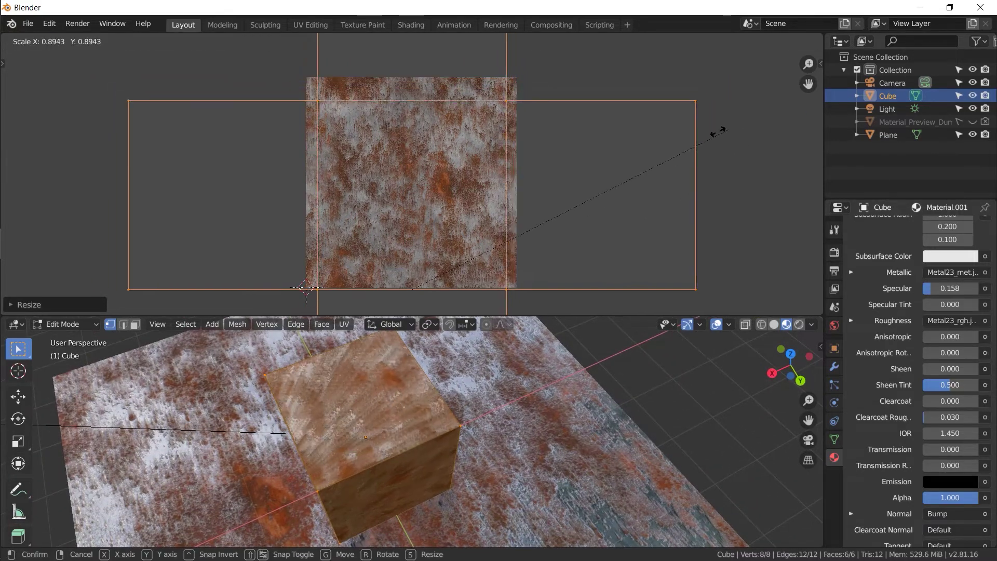
click(467, 226)
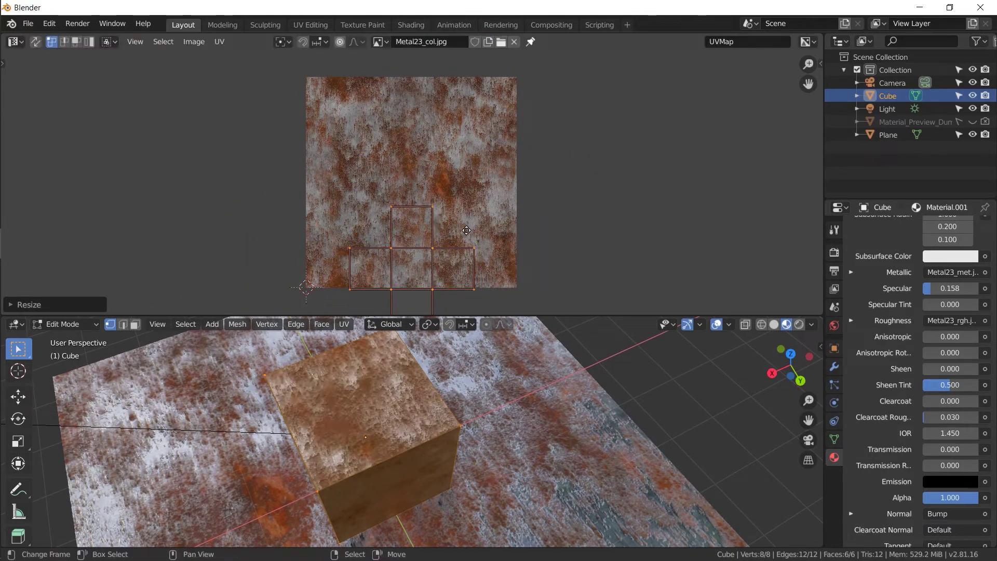
key(g)
click(451, 199)
key(s)
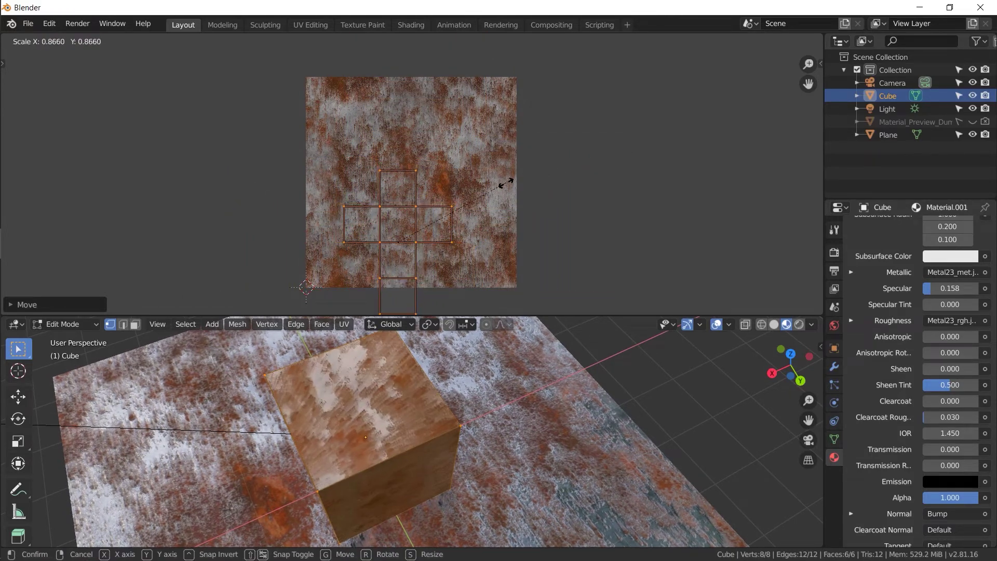
click(473, 191)
Enlarge the cube's UV cross to span the texture's full width, reposition it, and return to Object Mode
middle_drag(387, 346, 424, 348)
key(s)
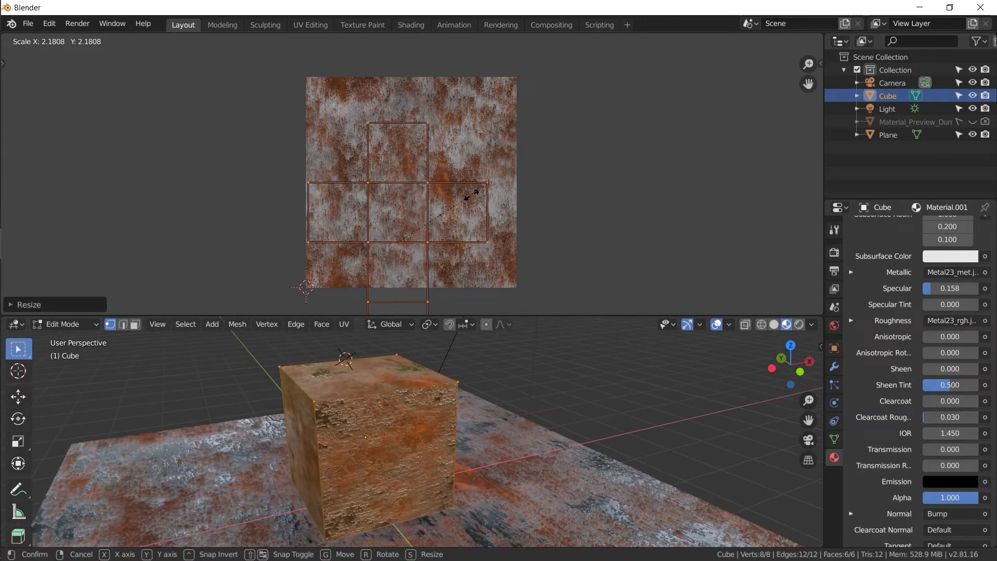
click(452, 212)
key(s)
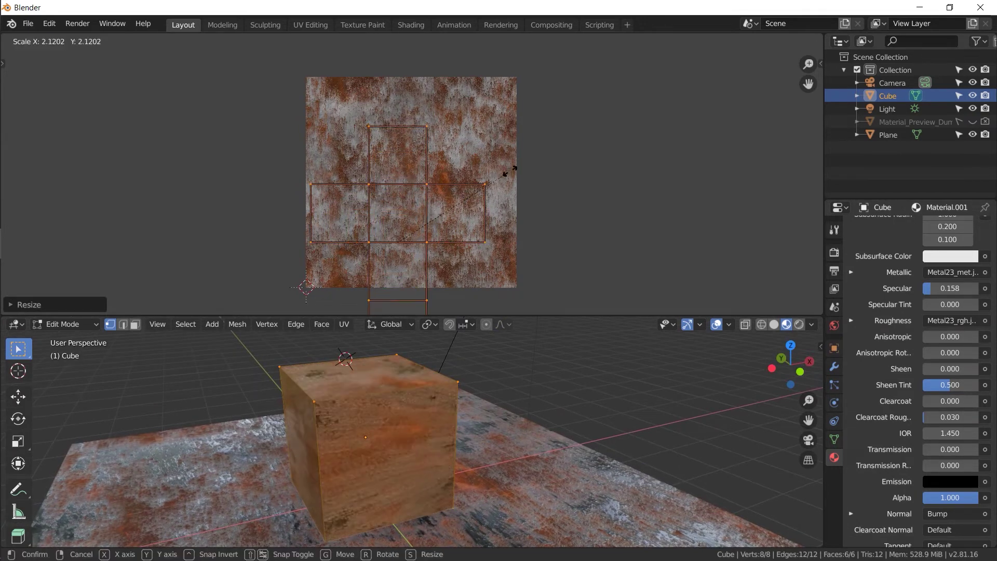
click(525, 169)
key(g)
click(546, 152)
middle_drag(451, 333, 331, 392)
key(Tab)
Select the floor plane and, in Edit Mode, scale and shift its UV square to fill the texture
click(222, 431)
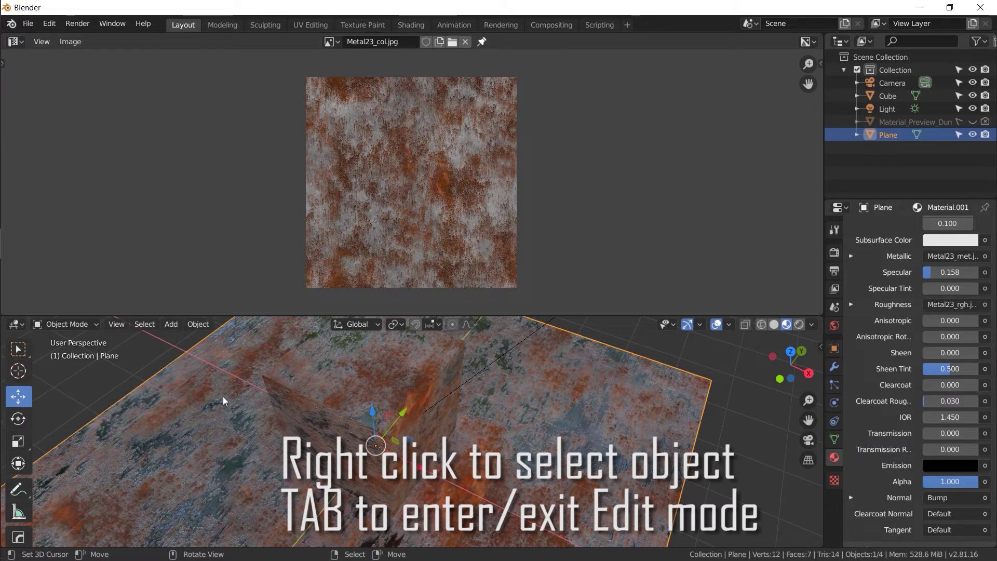
key(Tab)
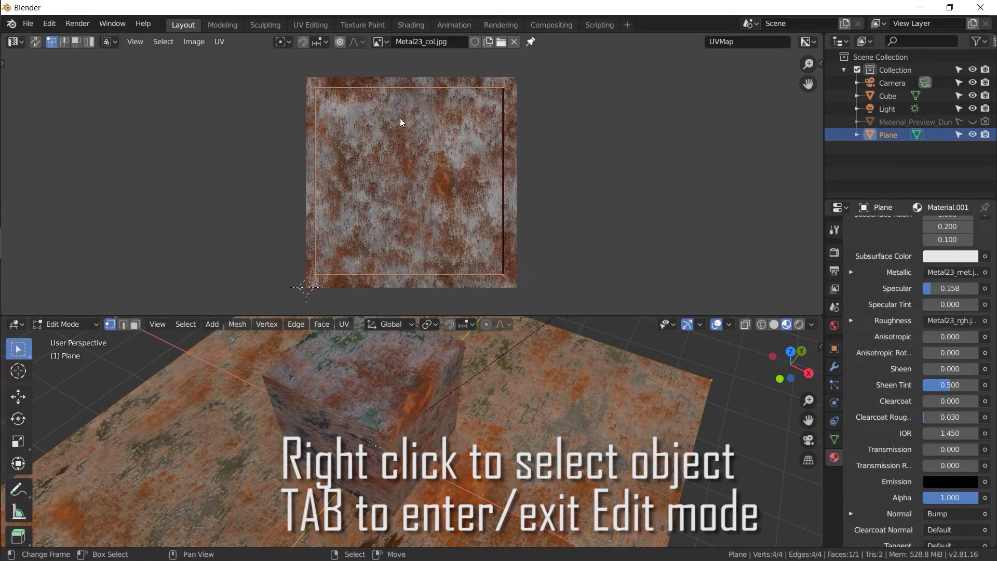
key(s)
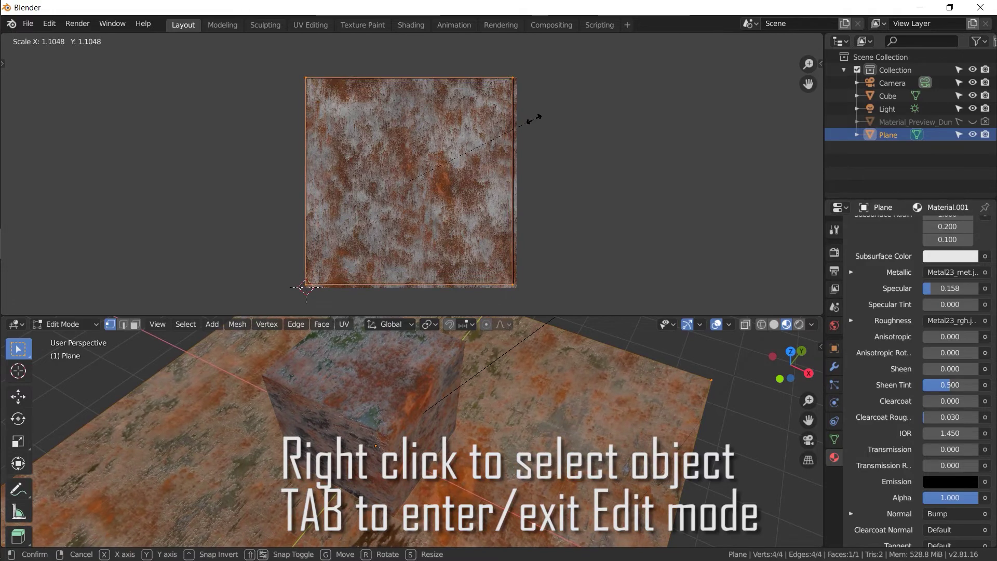
click(531, 117)
key(g)
click(532, 130)
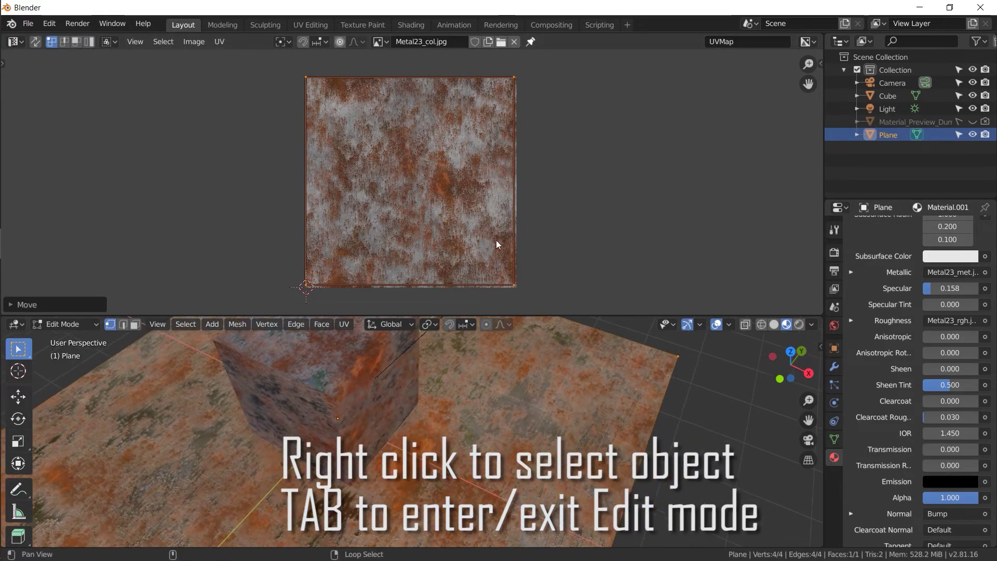
Shrink the plane's UV square to a tiny patch near the texture's center and inspect the floor in Object Mode
key(s)
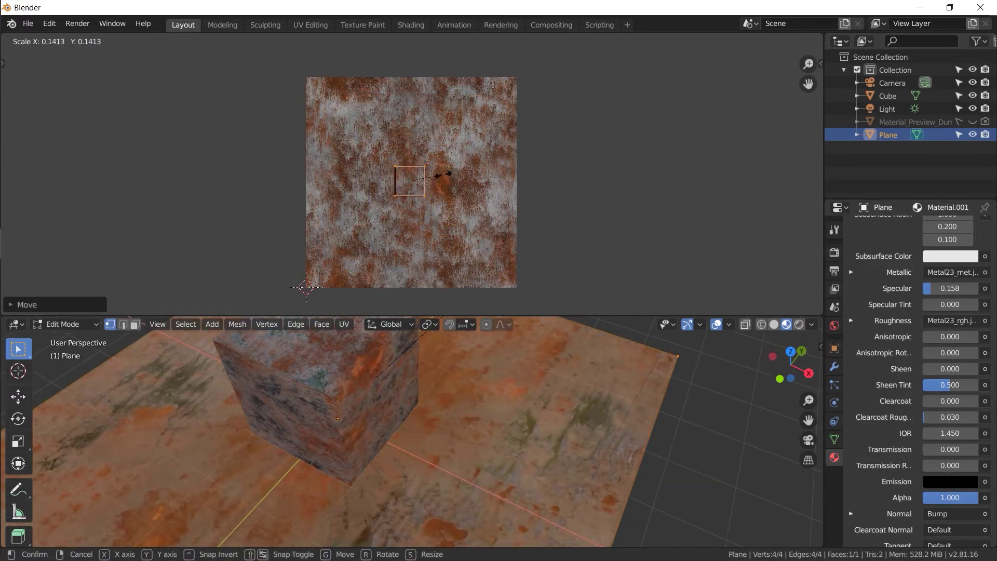
click(422, 187)
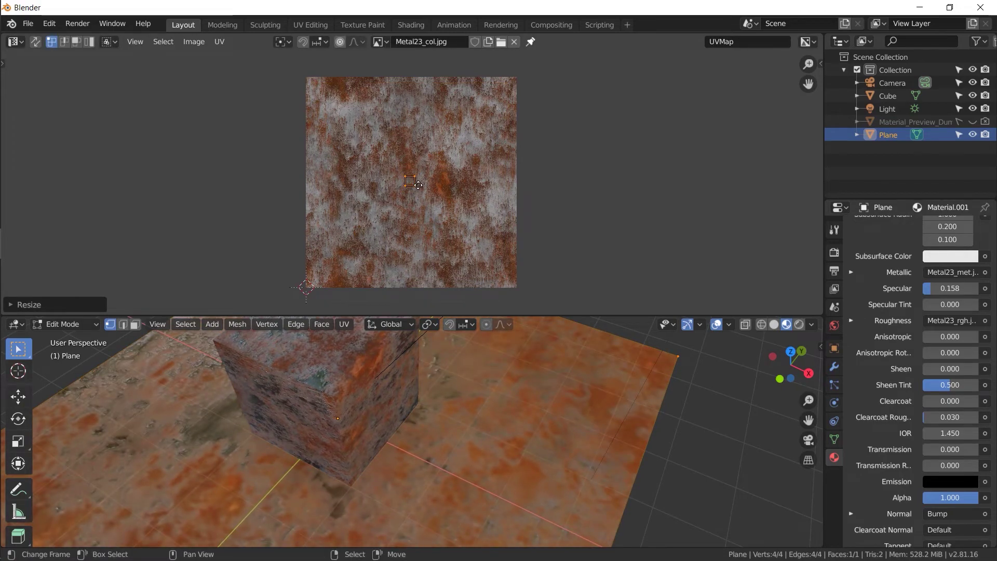
key(g)
click(424, 200)
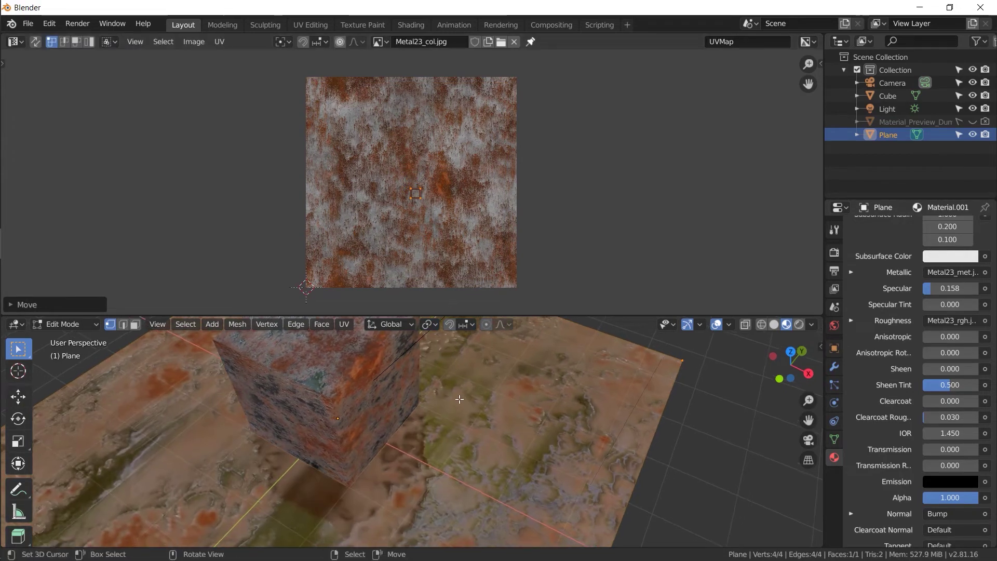
key(Tab)
middle_drag(485, 408, 253, 427)
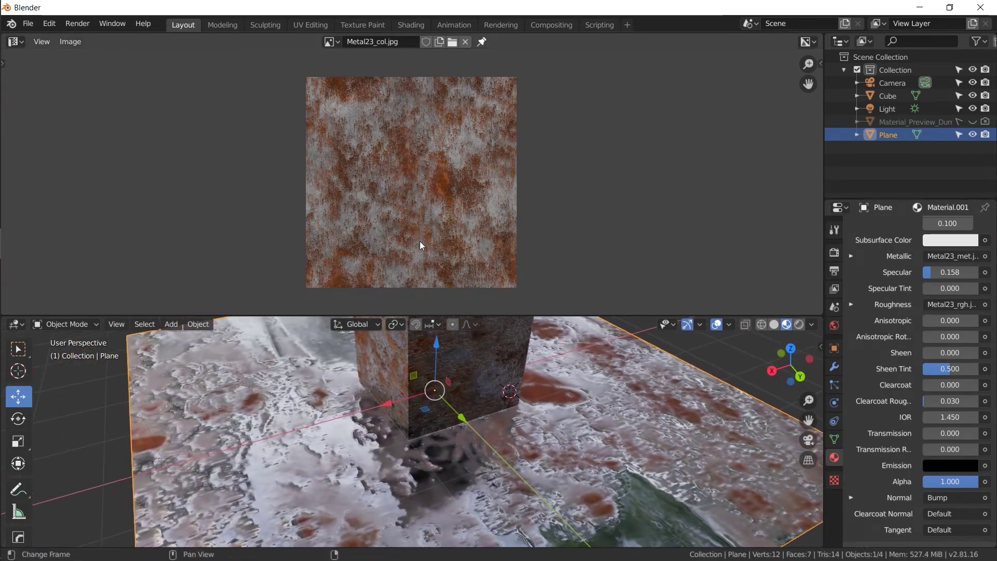
Enlarge the plane's UV square to about half the texture's width, then leave Edit Mode
key(Tab)
key(s)
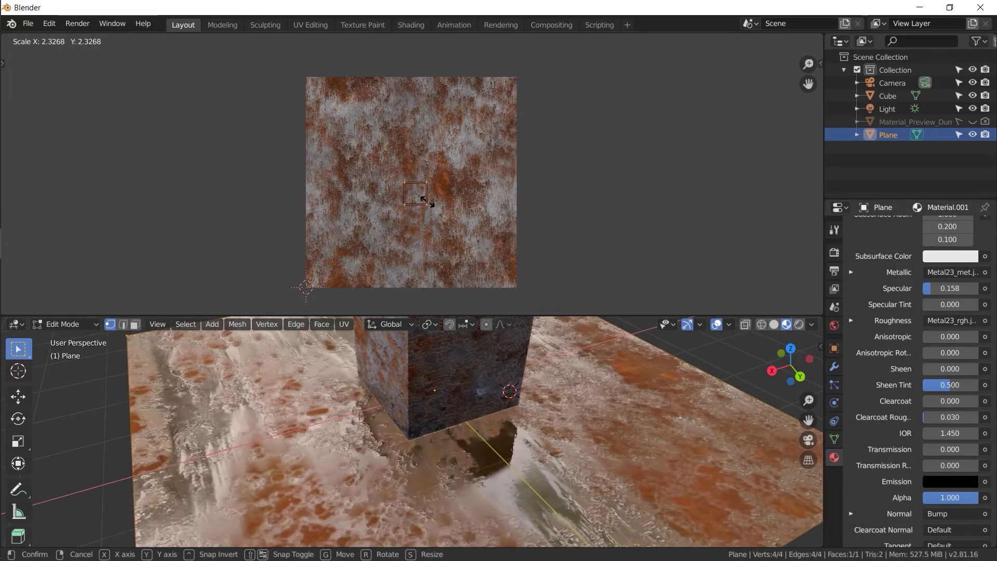
click(432, 201)
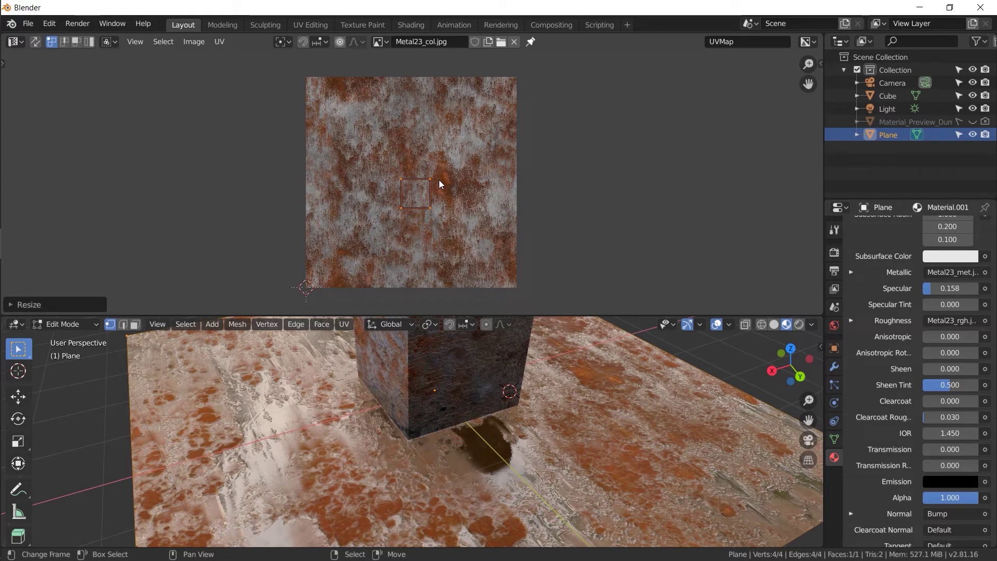
middle_drag(333, 364, 312, 384)
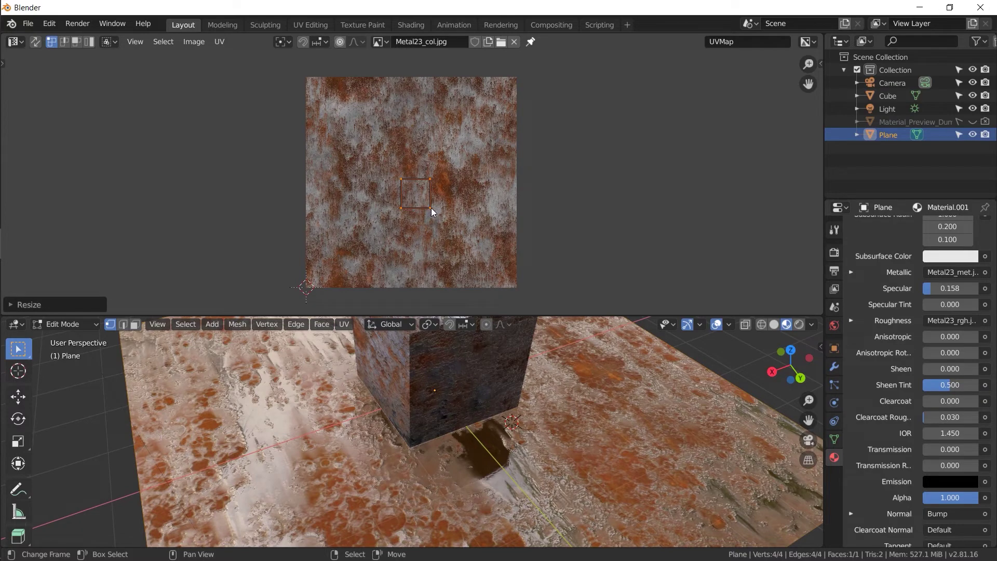
key(s)
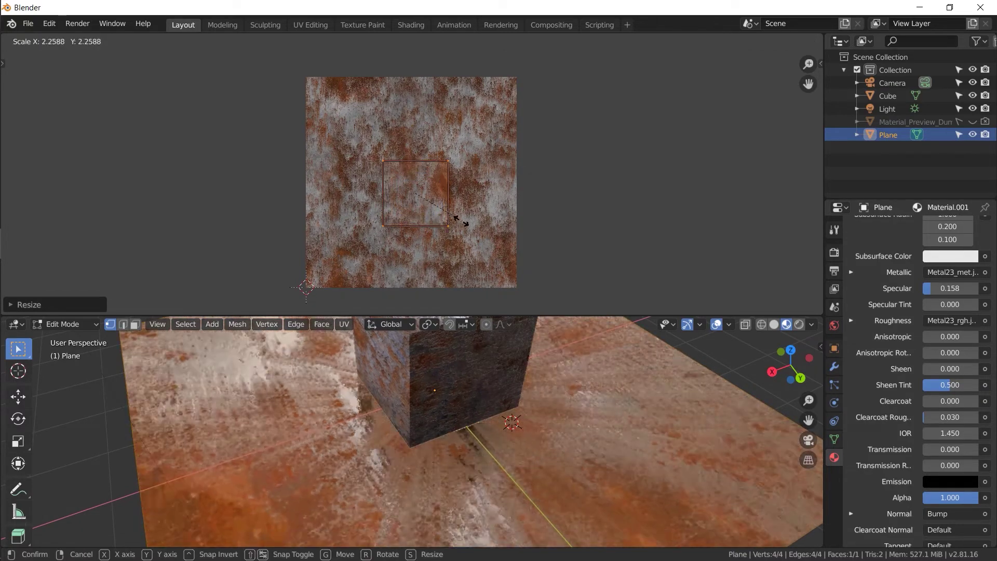
click(476, 244)
middle_drag(494, 359, 390, 413)
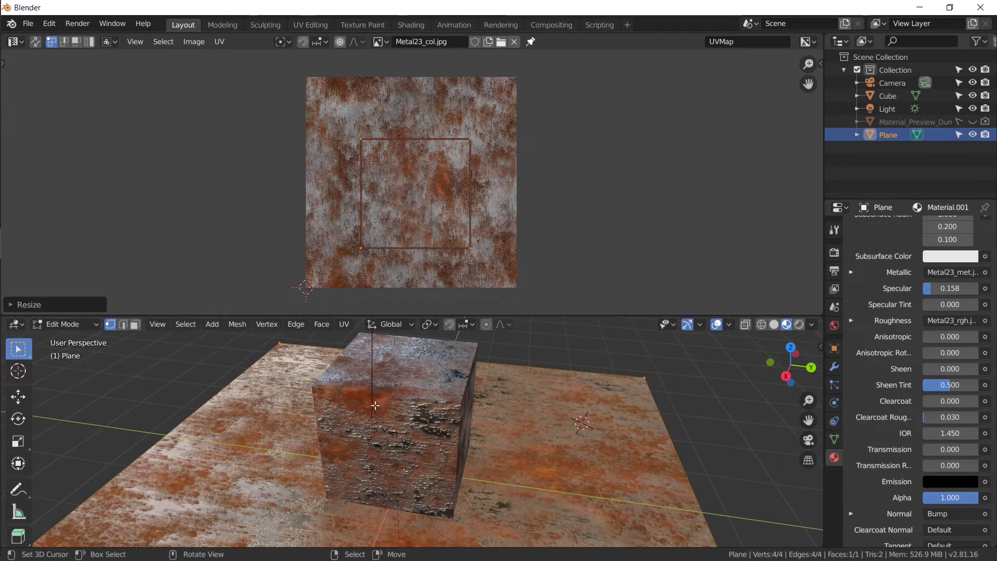
key(Tab)
Unwrap the cube with Smart UV Project at a 66.00 angle limit, then remap it with Cube Projection
right_click(374, 404)
right_click(405, 404)
key(Tab)
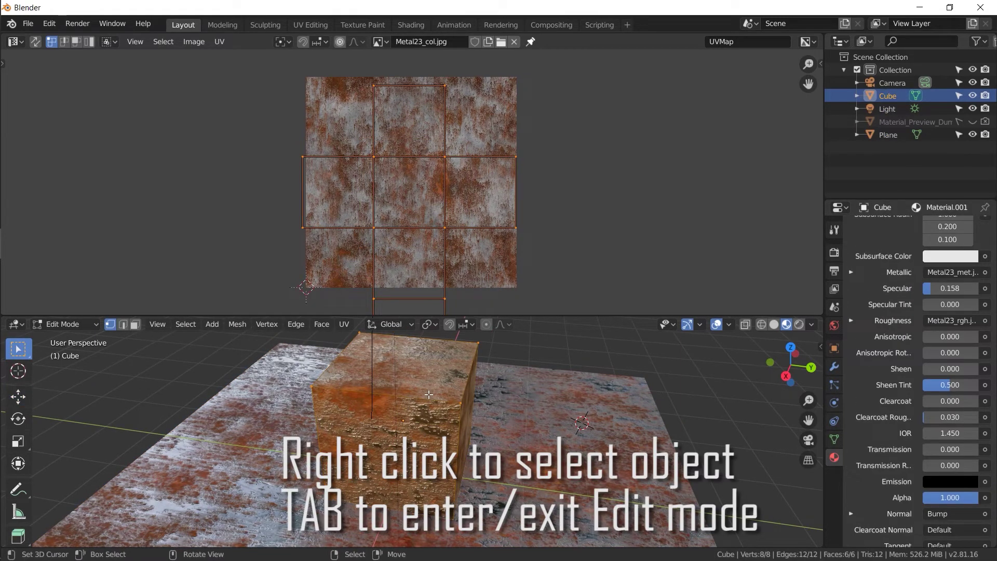
key(u)
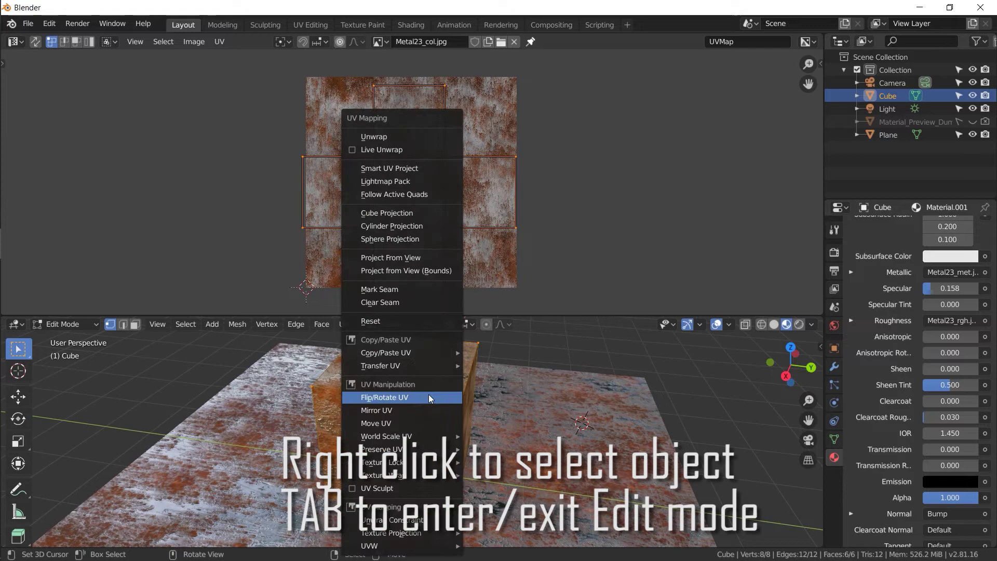
click(400, 169)
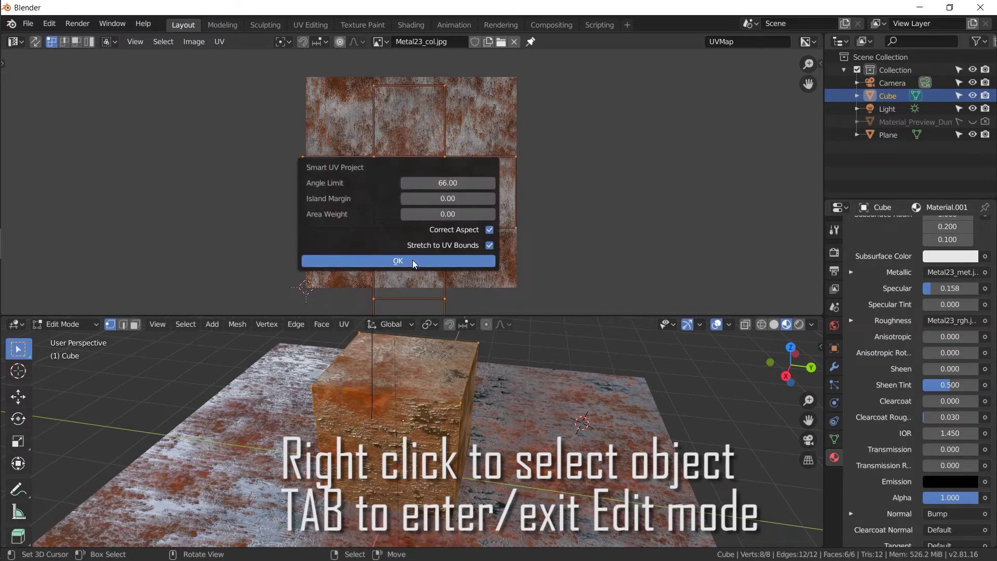
click(412, 261)
key(u)
click(407, 214)
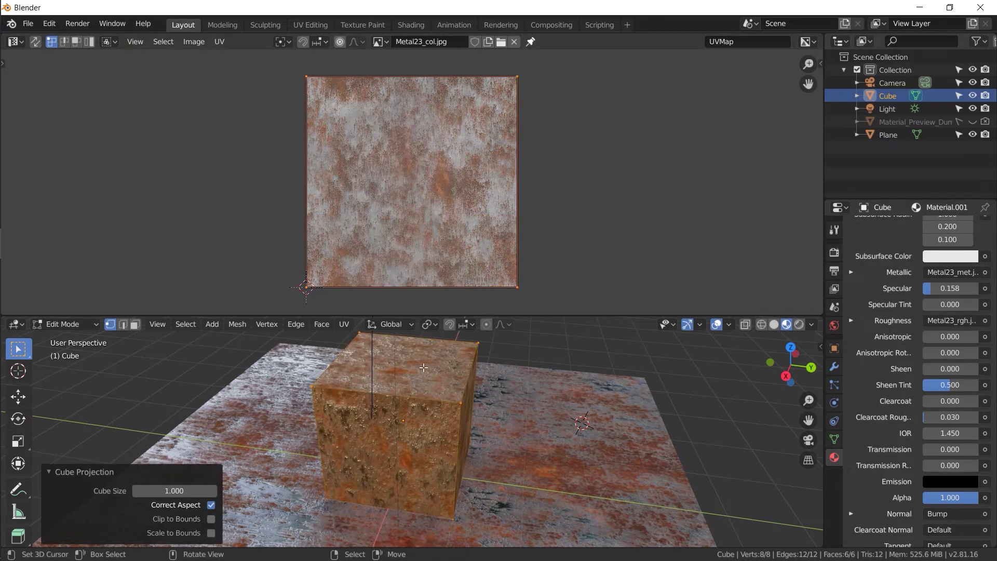
Shrink the cube's UV square toward the texture's center, then remap the cube with Cylinder Projection
key(s)
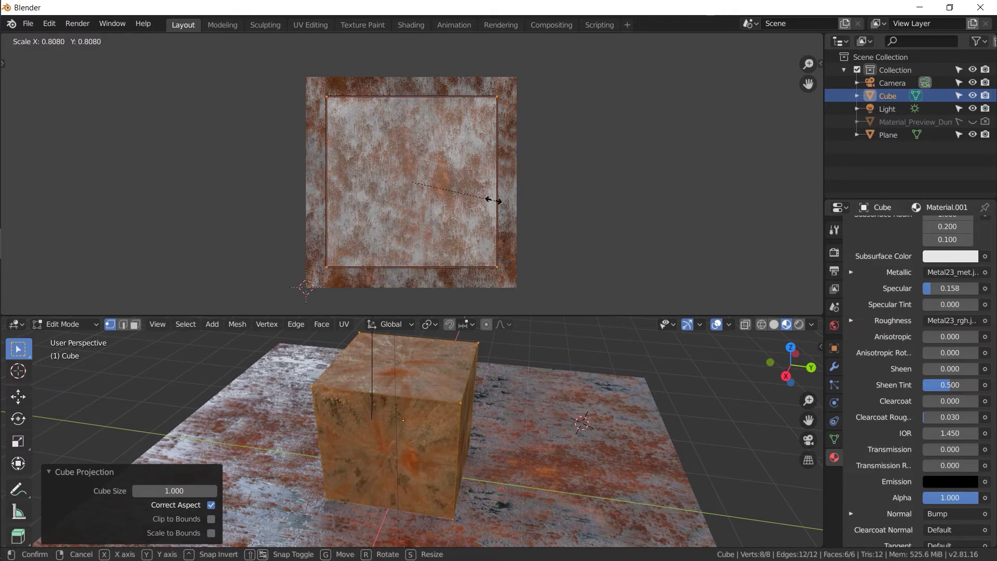
click(470, 197)
key(u)
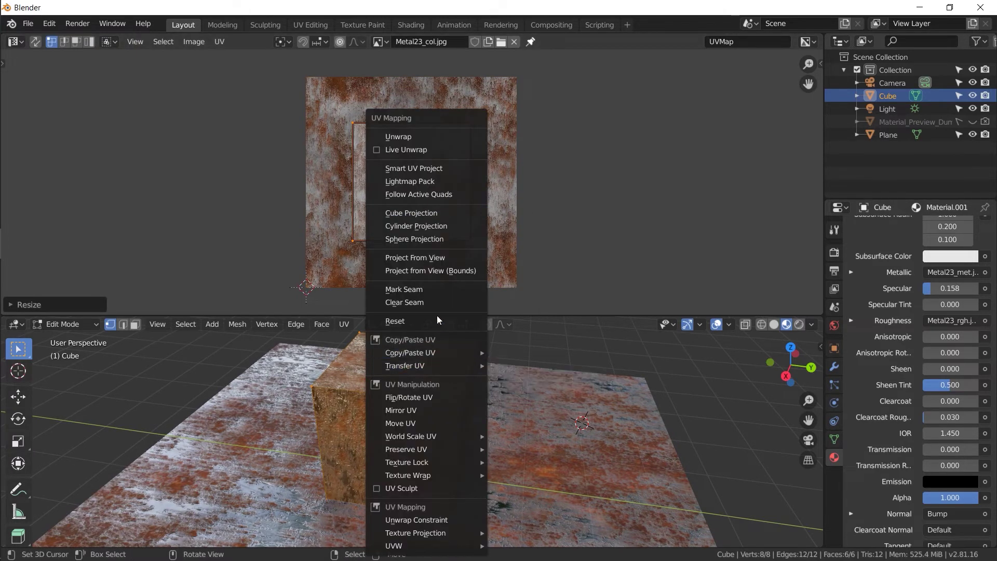
click(438, 227)
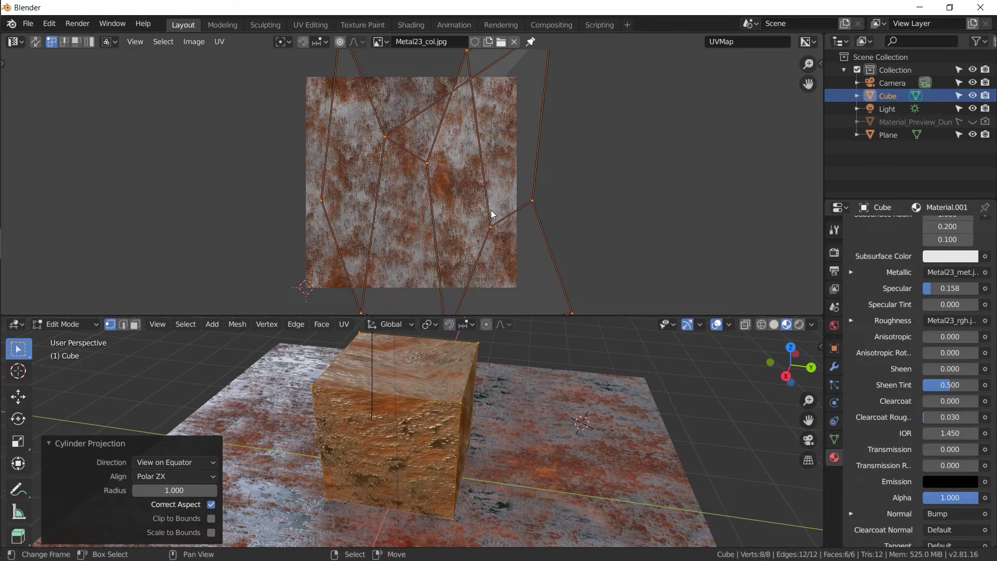
Remap the cube with Sphere Projection, then try the standard Unwrap on it
key(u)
click(415, 238)
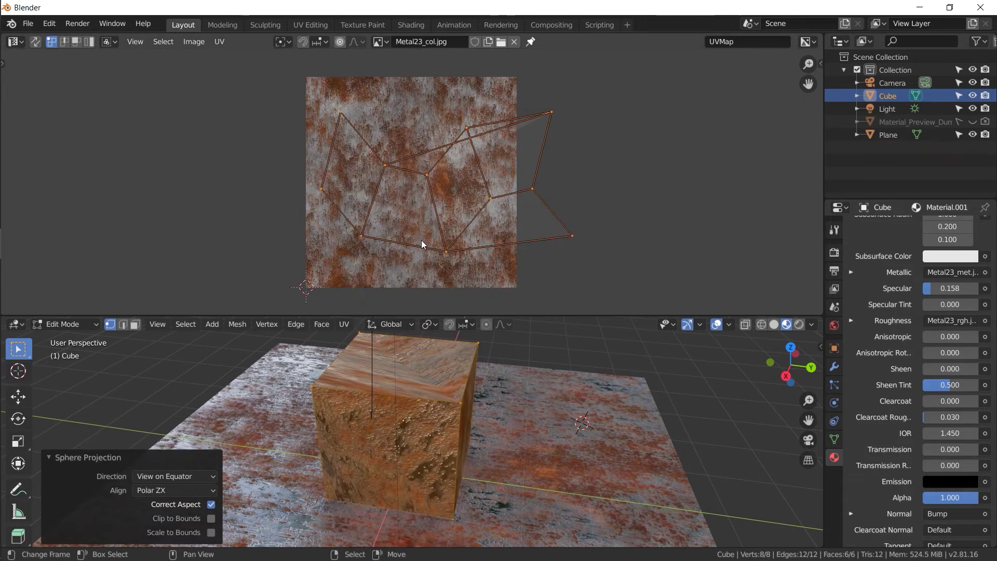
key(u)
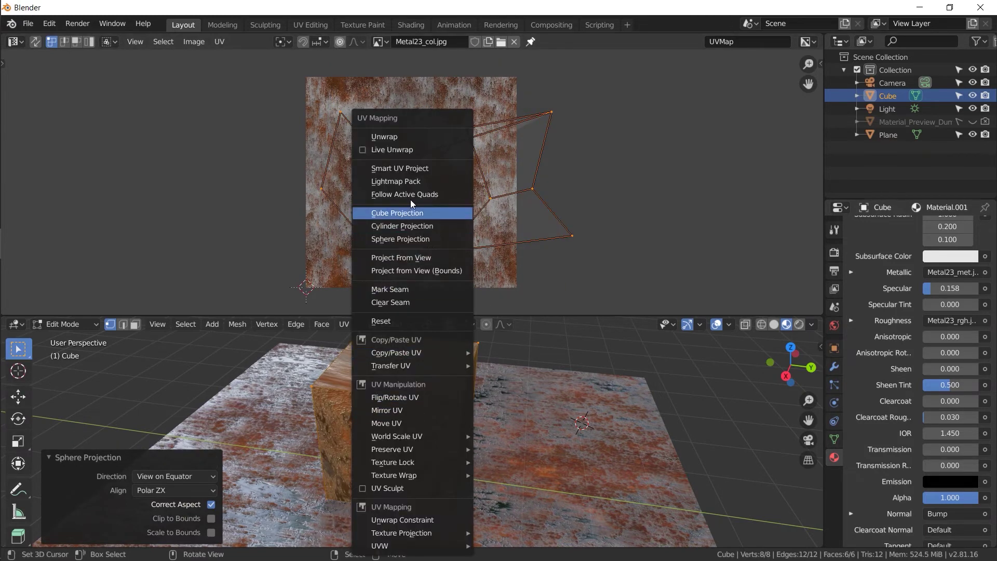
click(413, 136)
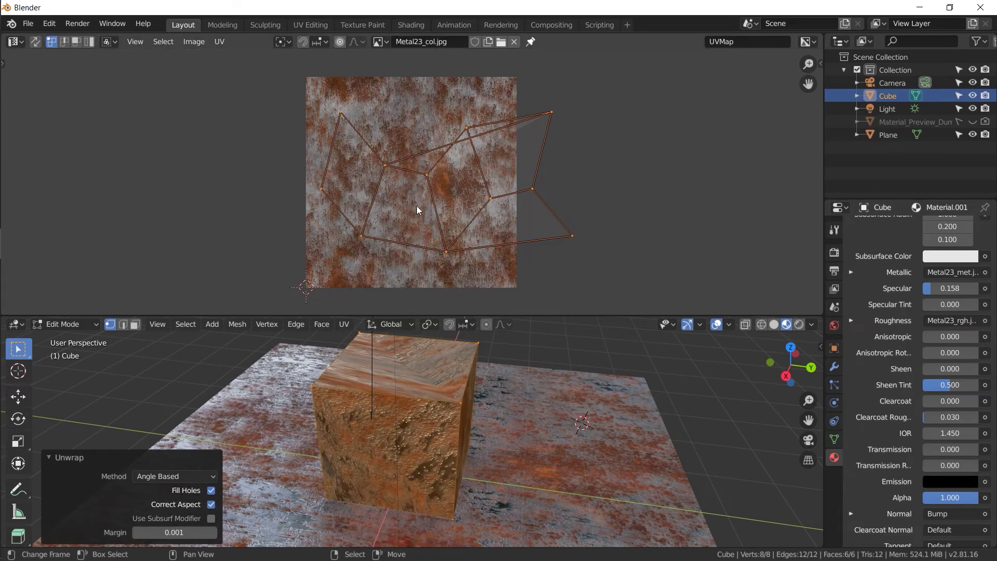
Reset the cube's UVs so every face spans the whole texture, then return to Object Mode
key(u)
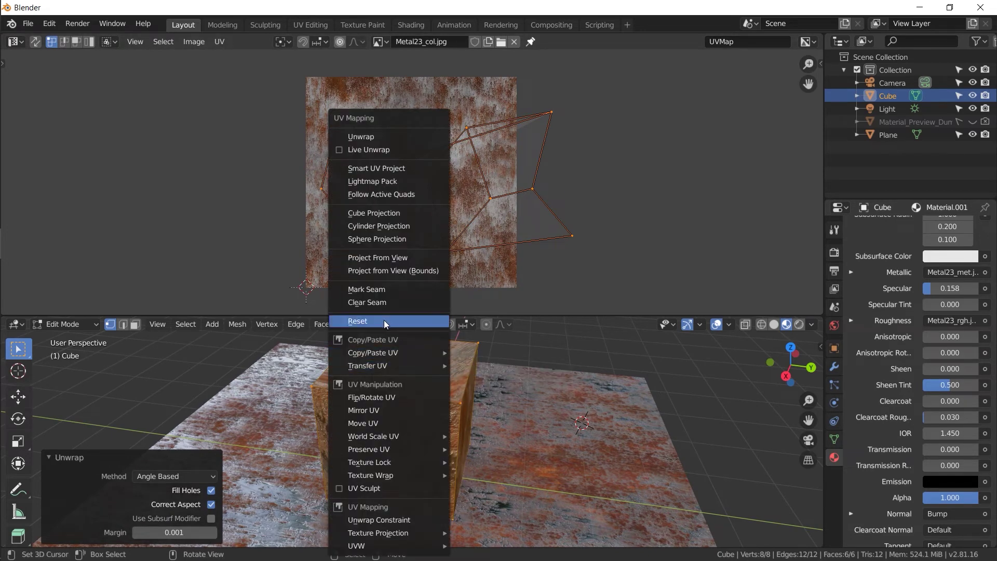
click(385, 320)
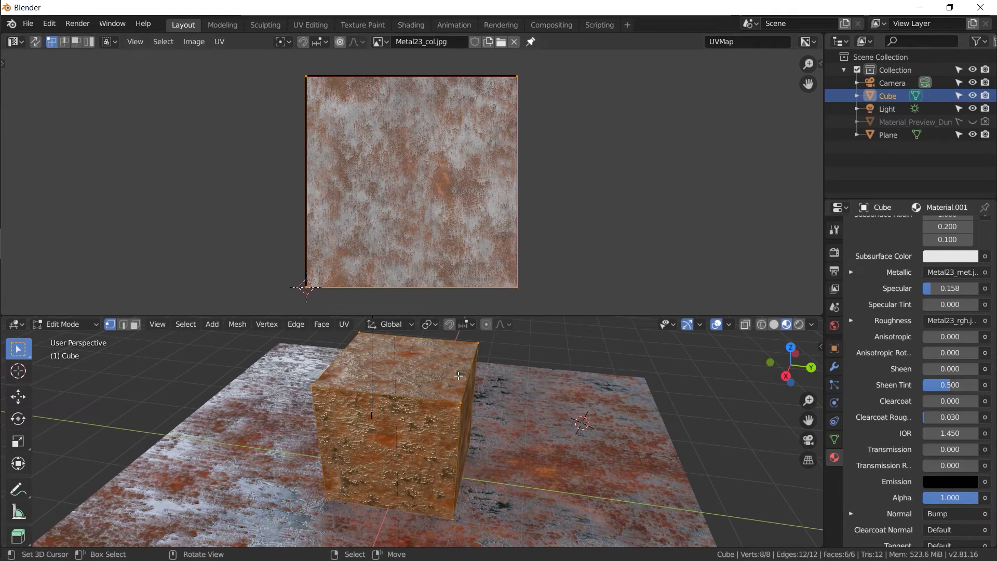
key(u)
key(Tab)
Change the UV Editor area to the Shader Editor, showing the node tree of Material.001
click(16, 42)
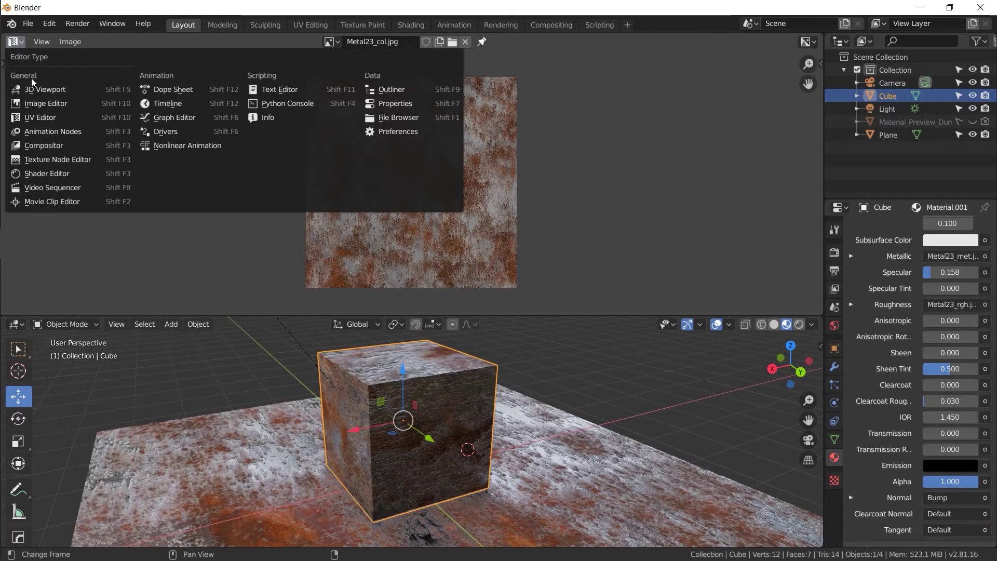
click(52, 174)
scroll(456, 175, down, 2)
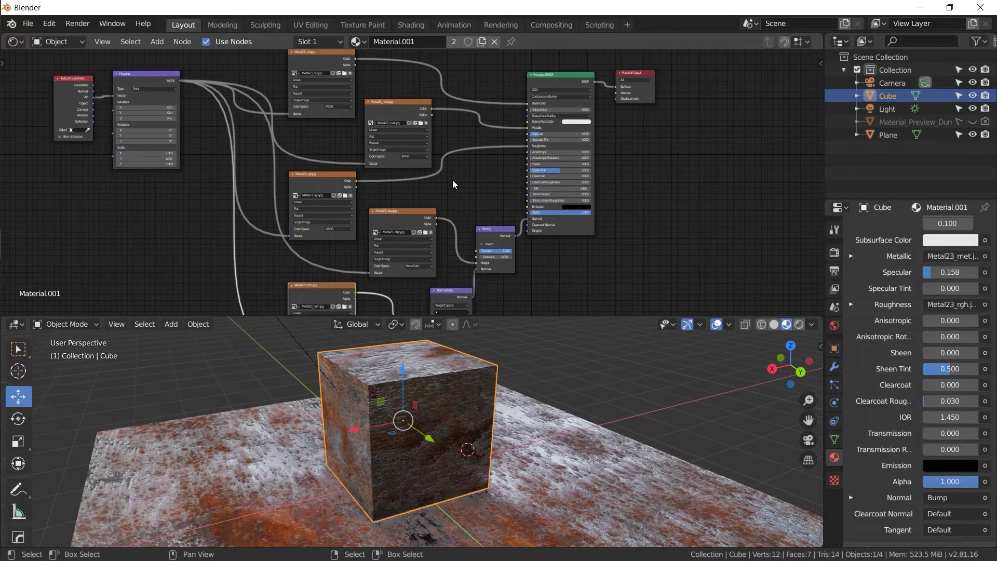
scroll(453, 180, down, 1)
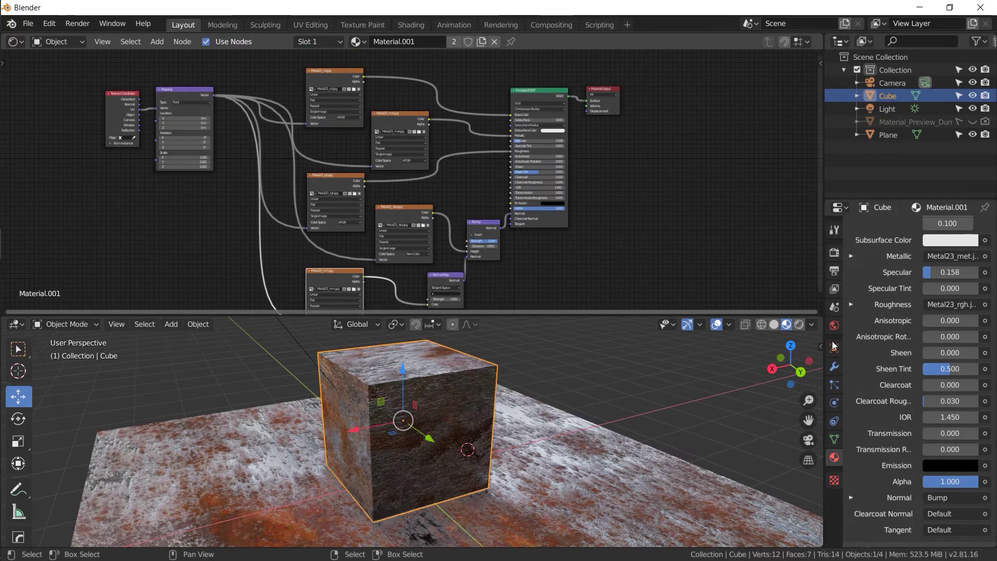
Apply the Chip 1 material from Material Library VX to the cube and inspect it up close from several sides
scroll(877, 435, down, 8)
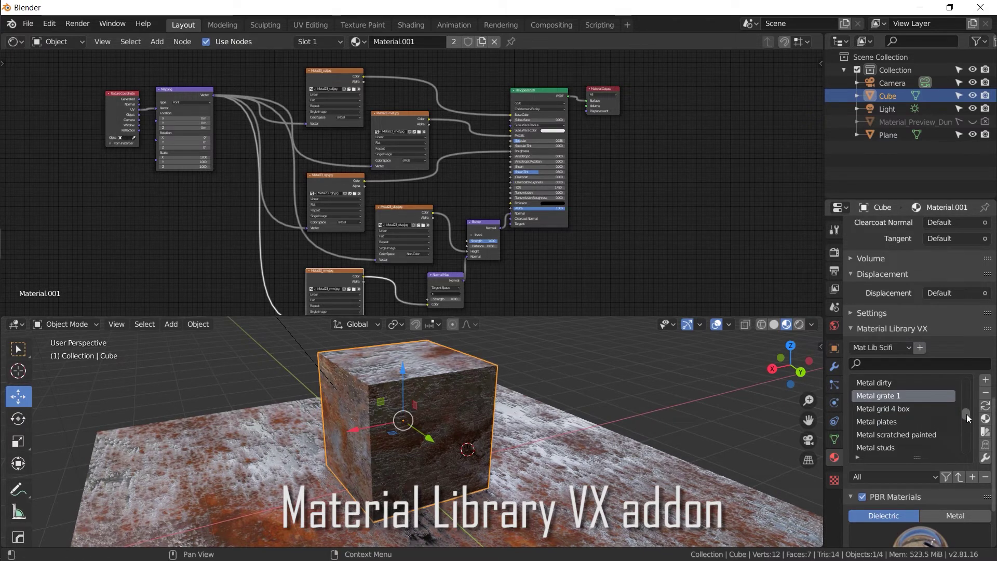
drag(967, 414, 969, 381)
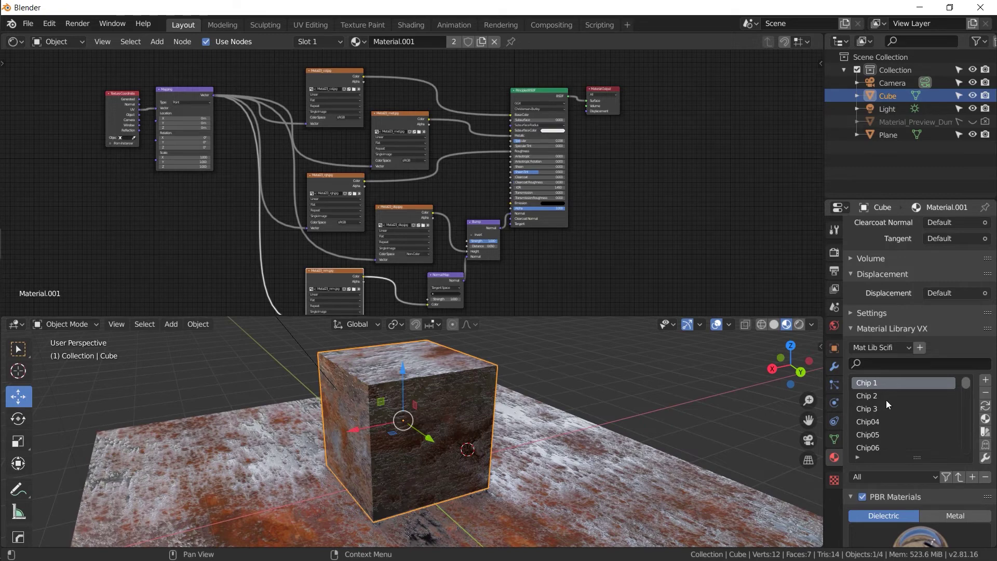
click(987, 419)
middle_drag(491, 387, 560, 383)
scroll(559, 383, up, 4)
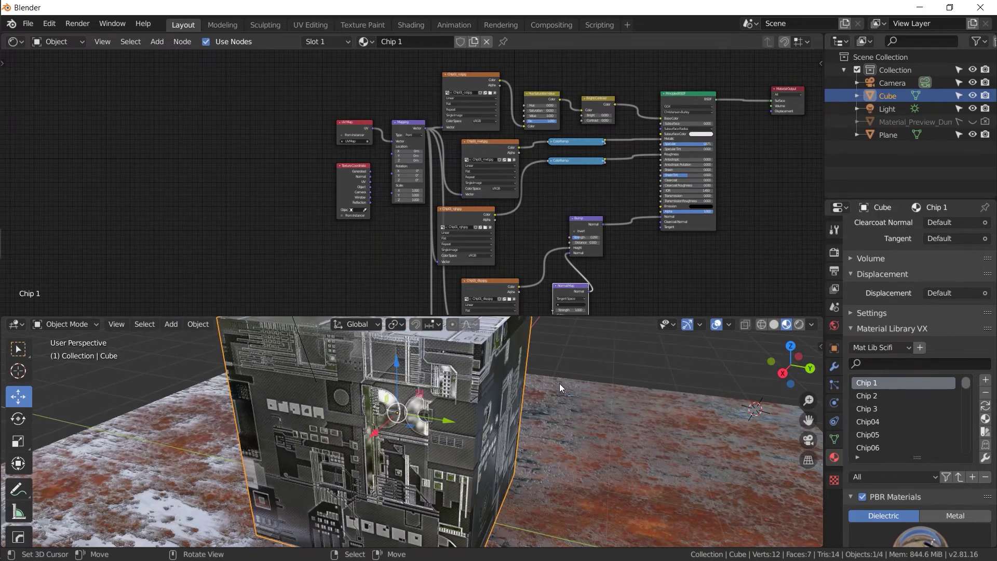
middle_drag(387, 412, 537, 382)
Preview the Chip 1 material's image textures on the cube one by one, then reconnect the Principled BSDF to the output
middle_drag(548, 219, 484, 242)
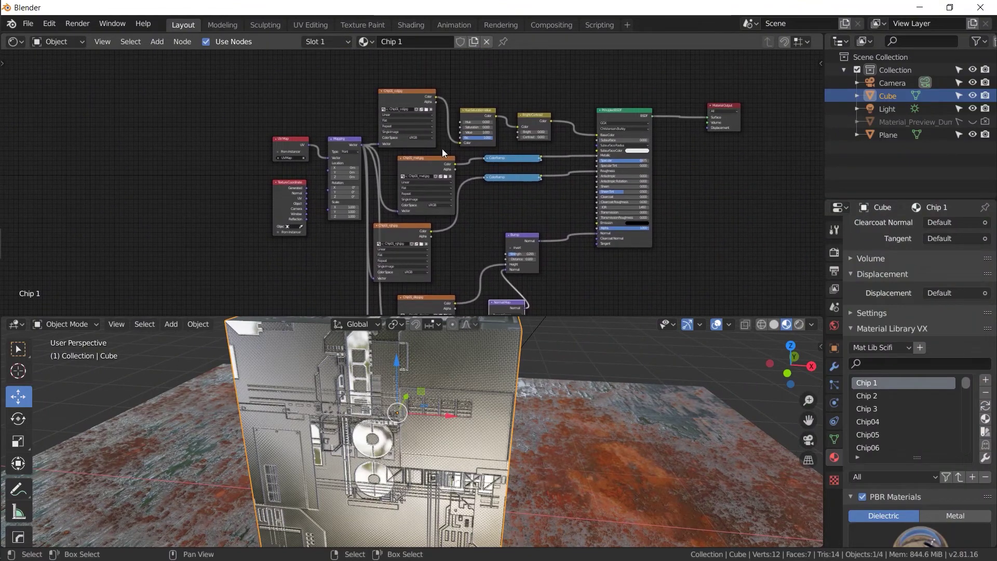
middle_drag(408, 101, 426, 126)
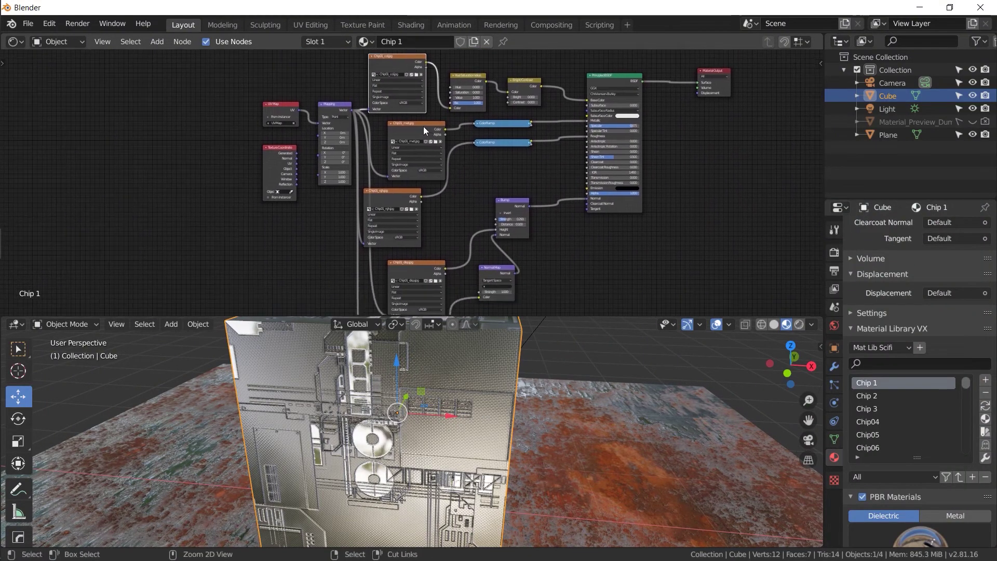
ctrl+shift+click(425, 136)
ctrl+shift+click(394, 200)
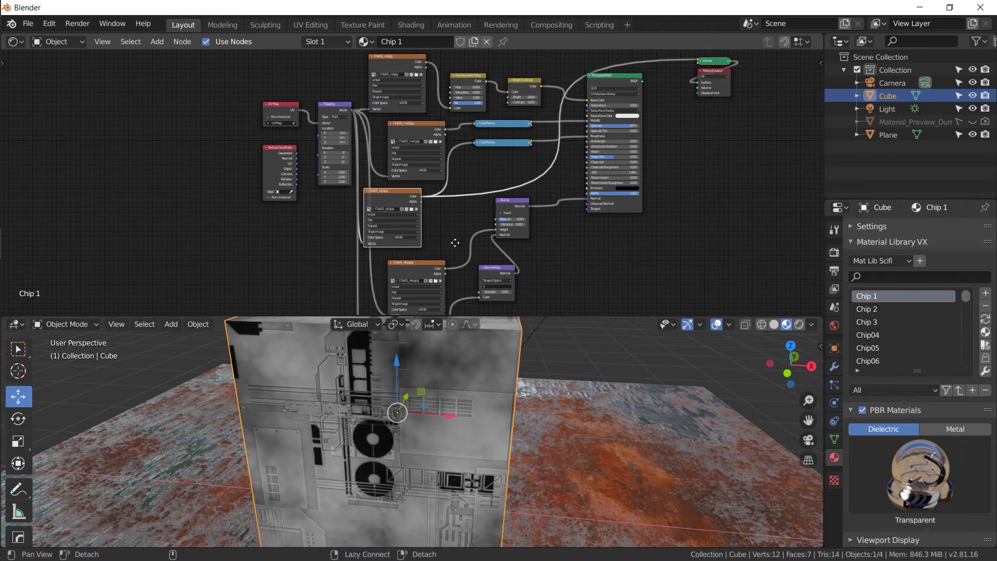
middle_drag(446, 257, 438, 188)
ctrl+shift+click(407, 201)
middle_drag(461, 260, 418, 238)
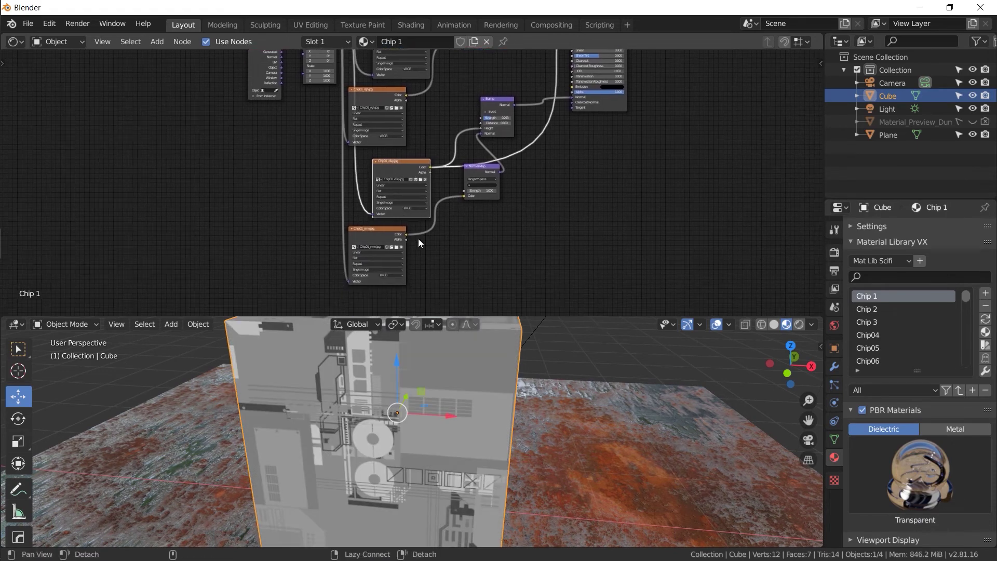
ctrl+shift+click(391, 235)
middle_drag(453, 191, 380, 311)
ctrl+shift+click(519, 105)
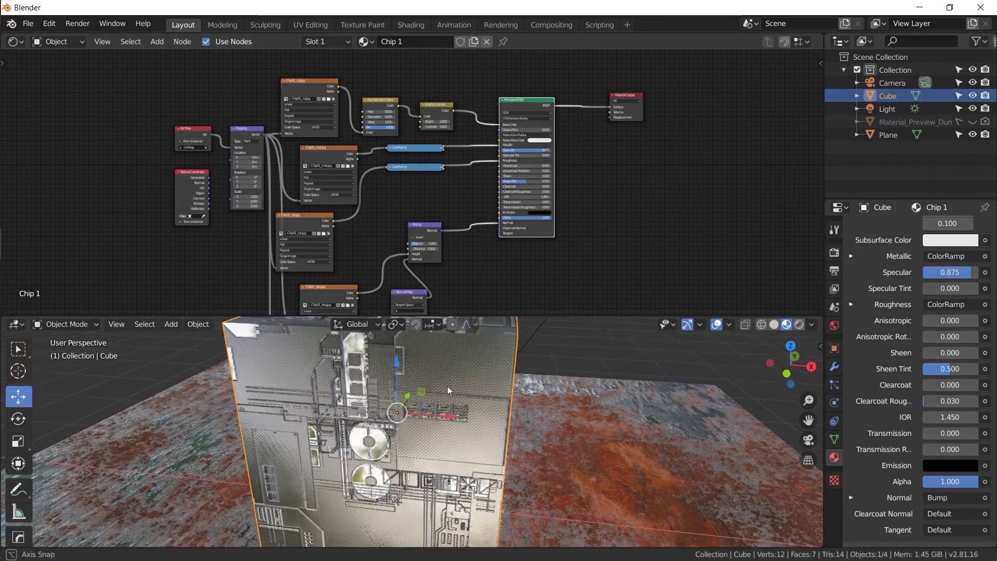
middle_drag(447, 386, 329, 357)
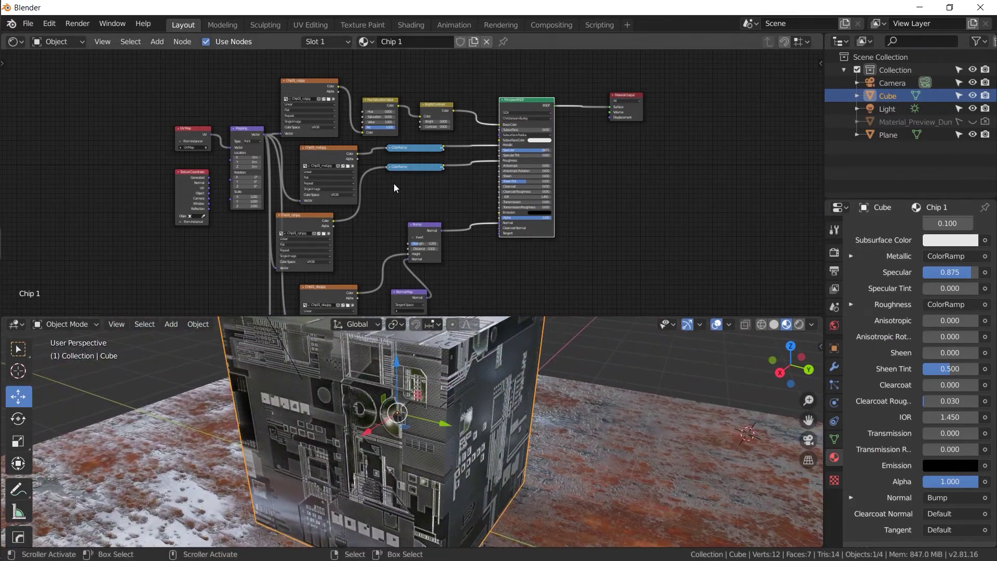
Expand the ColorRamp node feeding Metallic, try adjusting its black and white stops, then collapse the node
scroll(394, 183, up, 3)
click(382, 133)
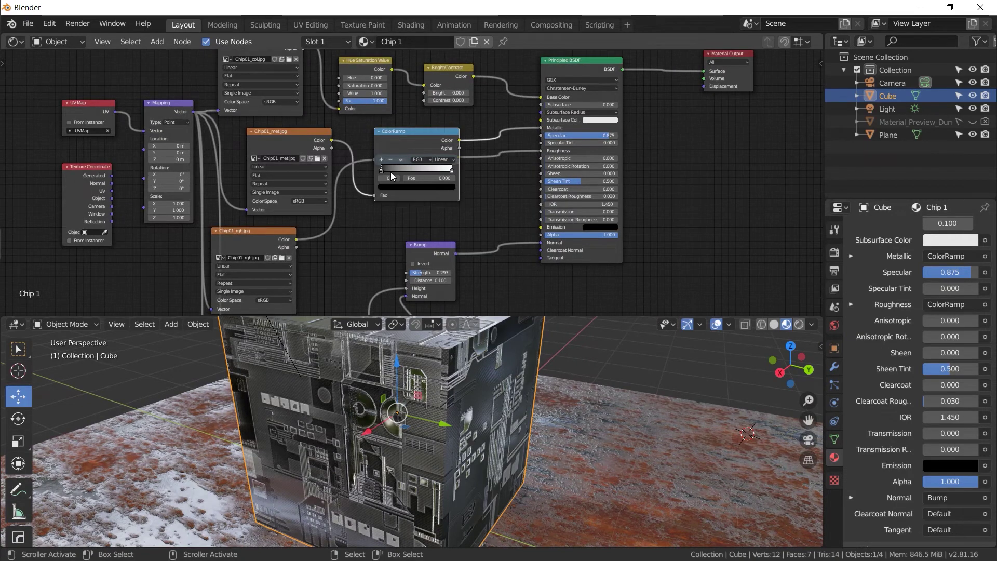
mouse_move(382, 169)
mouse_down()
mouse_move(402, 170)
mouse_move(380, 173)
mouse_up()
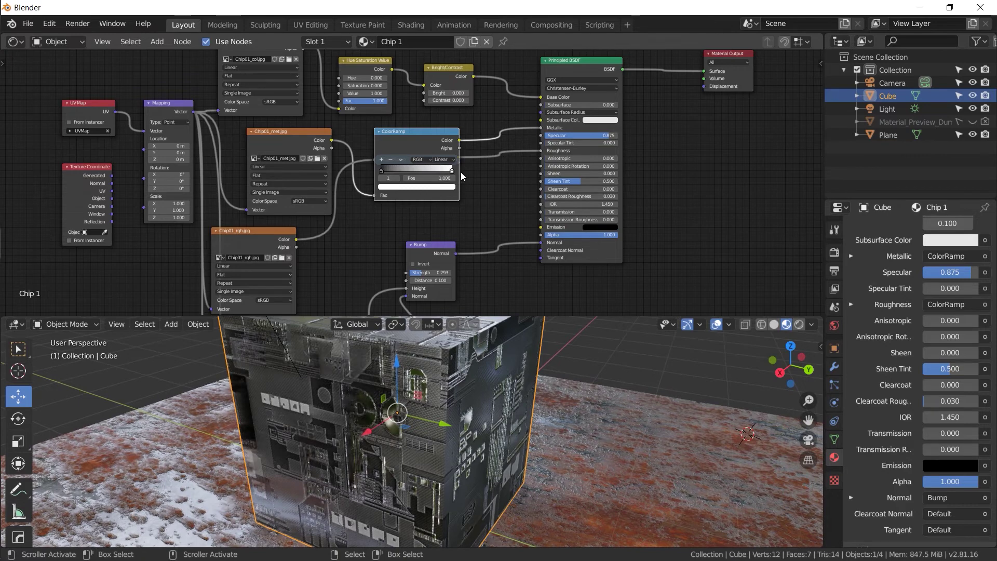
click(452, 171)
click(378, 131)
Expand the ColorRamp node feeding Roughness and slide its white stop to the start of the ramp
click(378, 159)
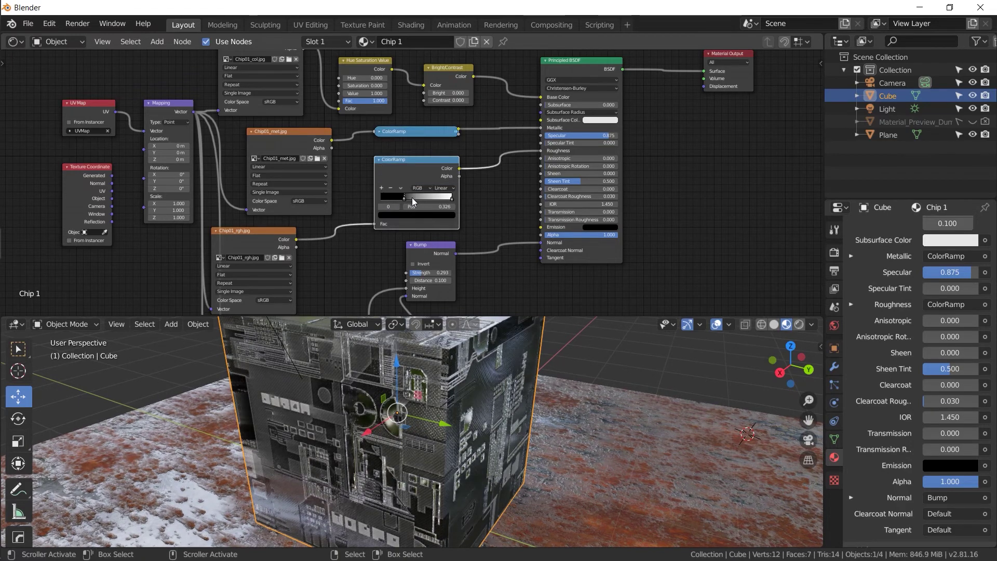
drag(452, 198, 389, 207)
middle_drag(340, 376, 327, 359)
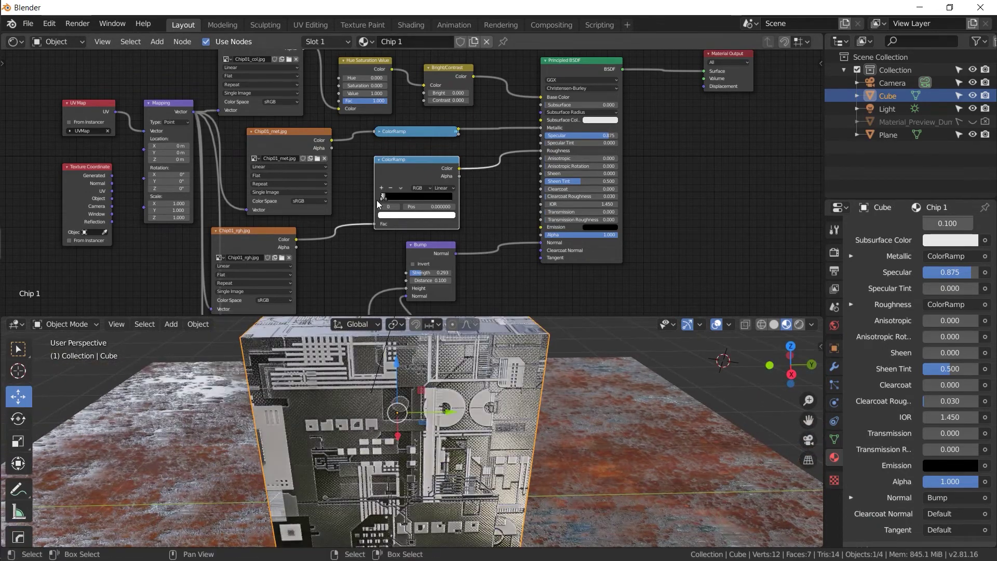
mouse_move(382, 198)
mouse_down()
mouse_move(434, 197)
mouse_move(389, 199)
mouse_up()
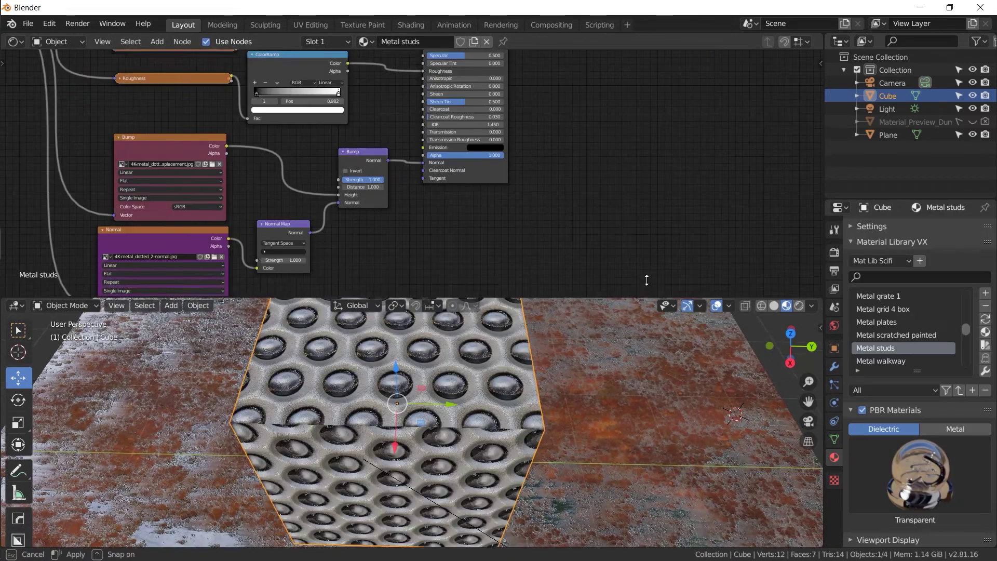
Enlarge the 3D viewport and examine the cube's Metal studs material together with its node tree
drag(468, 291, 468, 212)
middle_drag(457, 353, 561, 295)
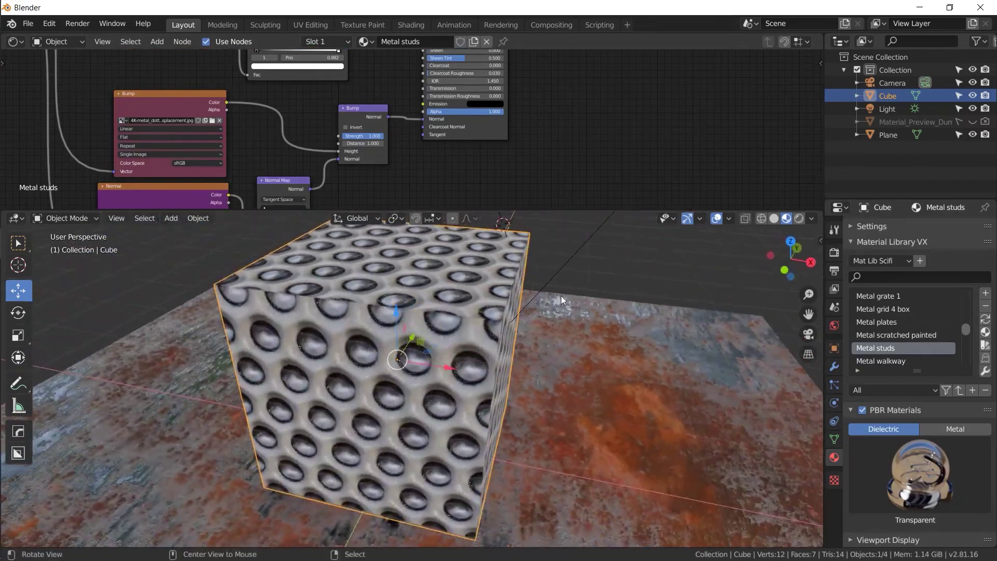
scroll(366, 179, down, 2)
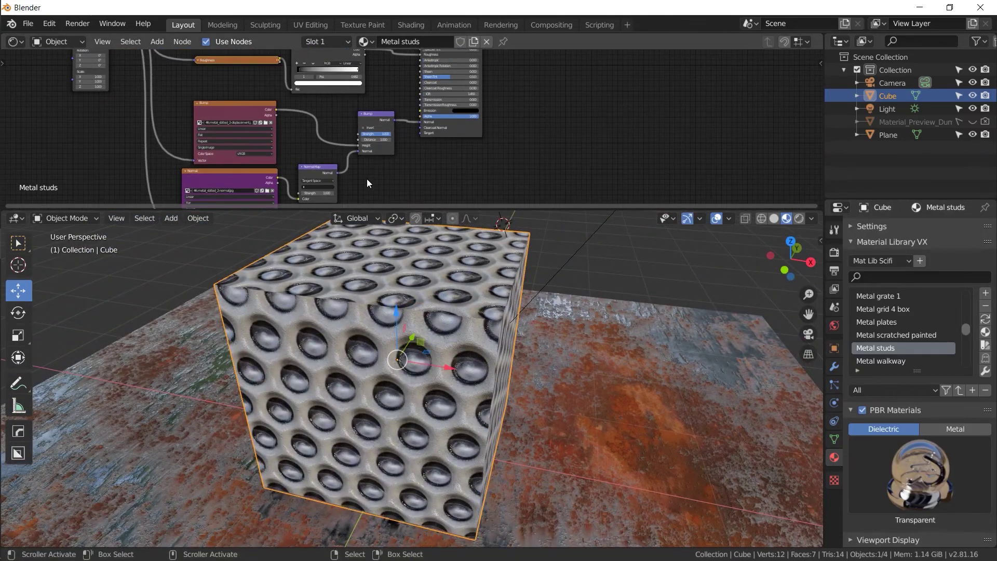
middle_drag(367, 179, 420, 202)
middle_drag(424, 324, 407, 334)
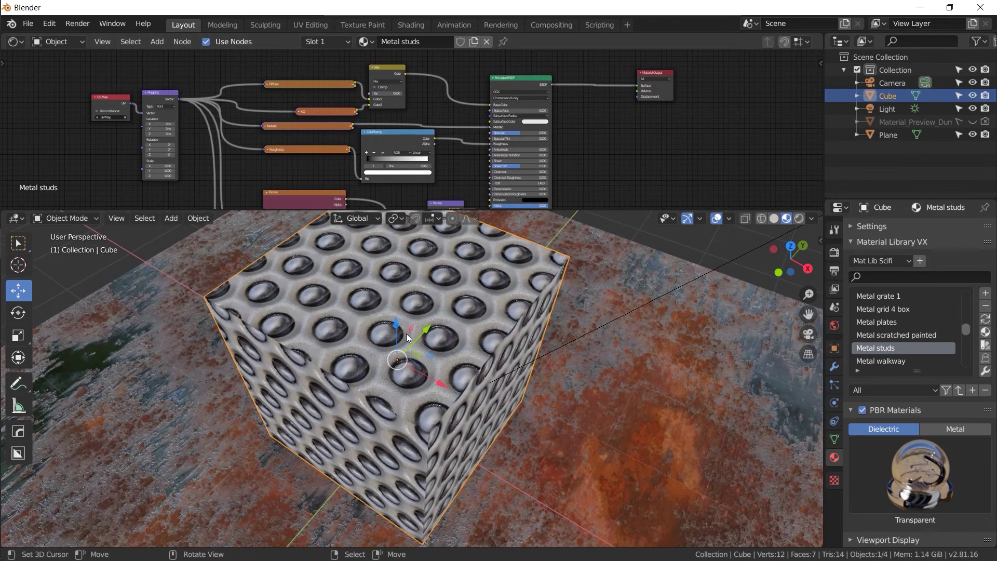
Bring back the UV Editor and reset the cube's UVs in Edit Mode so the studs repeat smaller, then leave Edit Mode
click(16, 43)
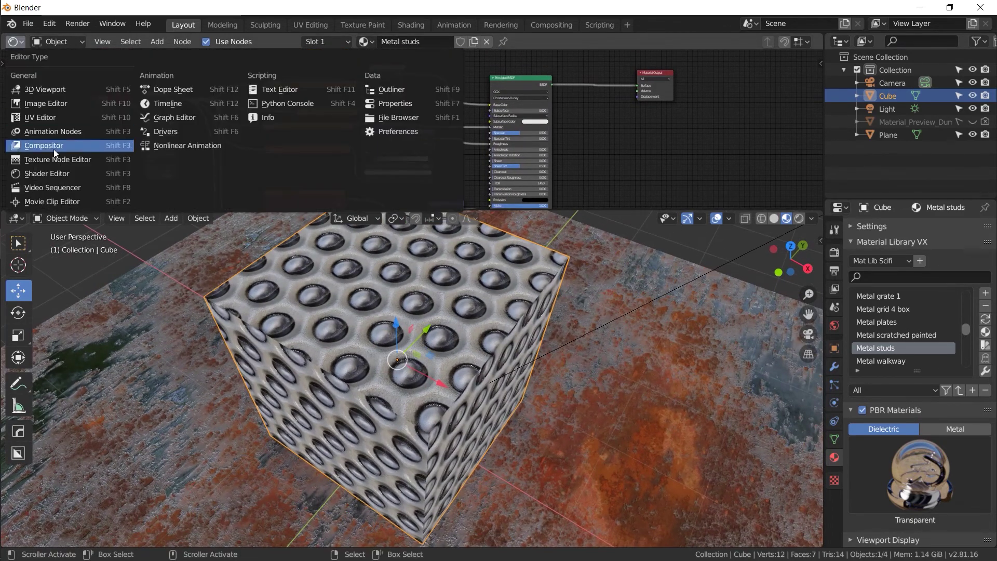
click(45, 117)
key(Tab)
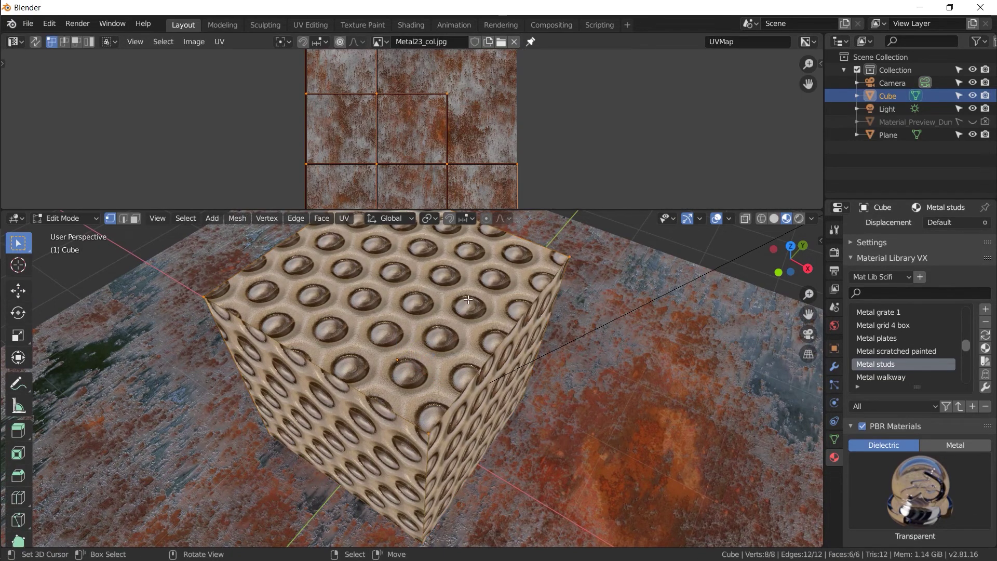
key(u)
click(429, 321)
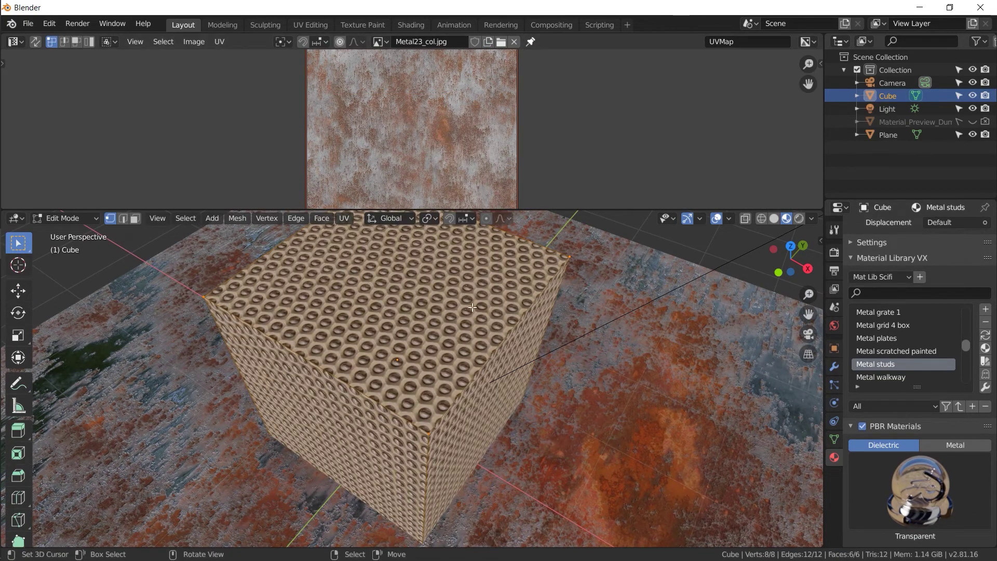
middle_drag(472, 308, 317, 322)
key(Tab)
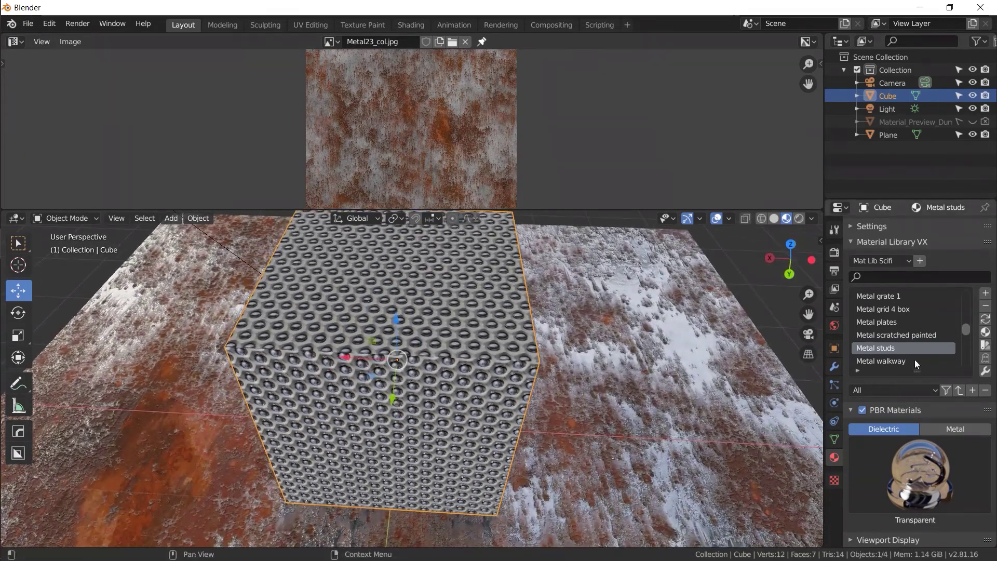
Try the Metal plates and Metal dirty library materials on the cube, viewing it from different sides
click(906, 322)
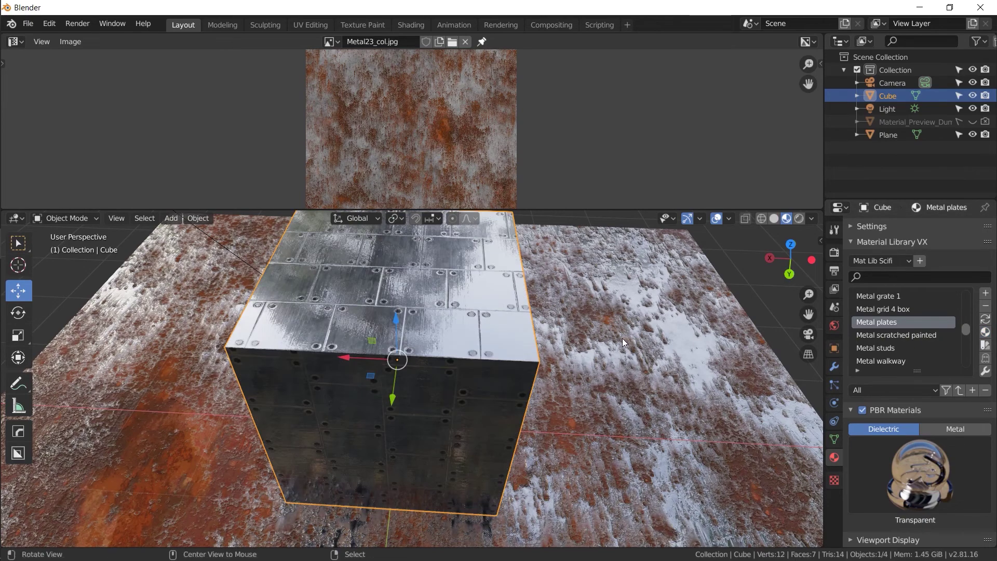
middle_drag(622, 338, 644, 313)
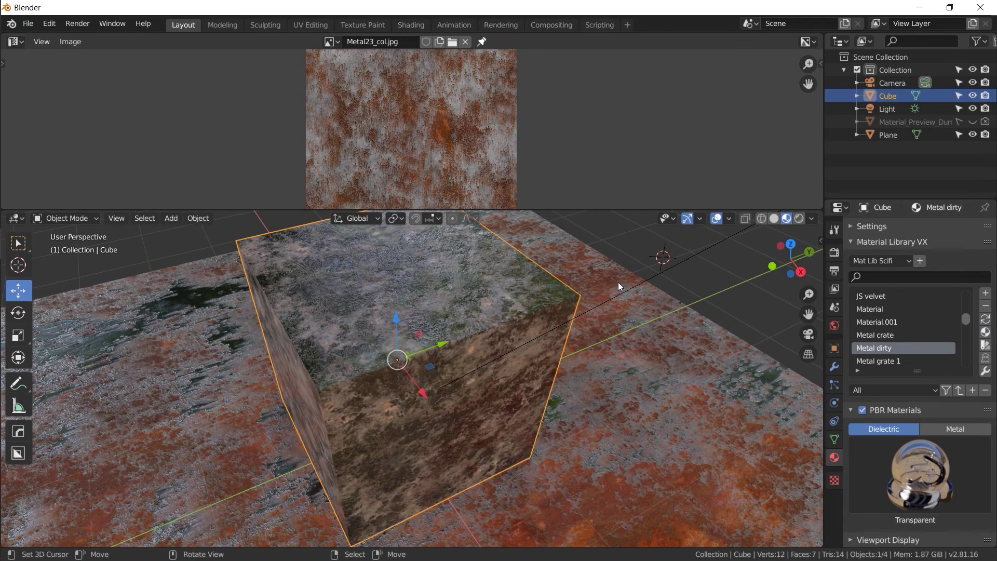
middle_drag(618, 282, 593, 271)
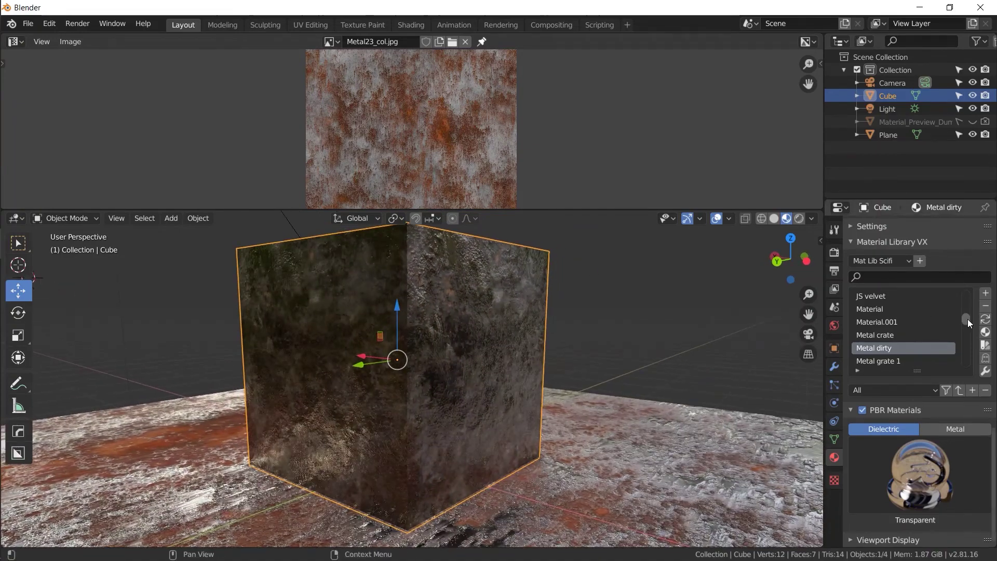
Try the Proc circuit 1 library material on the cube, then replace it with Rust red2 and inspect the cube
scroll(910, 327, down, 4)
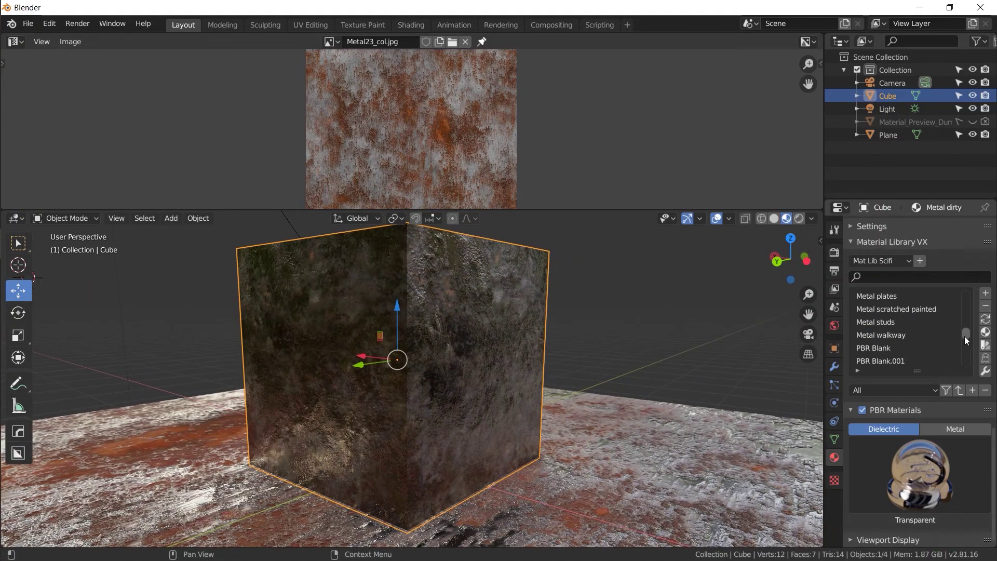
drag(966, 335, 967, 344)
click(914, 322)
middle_drag(576, 308, 389, 300)
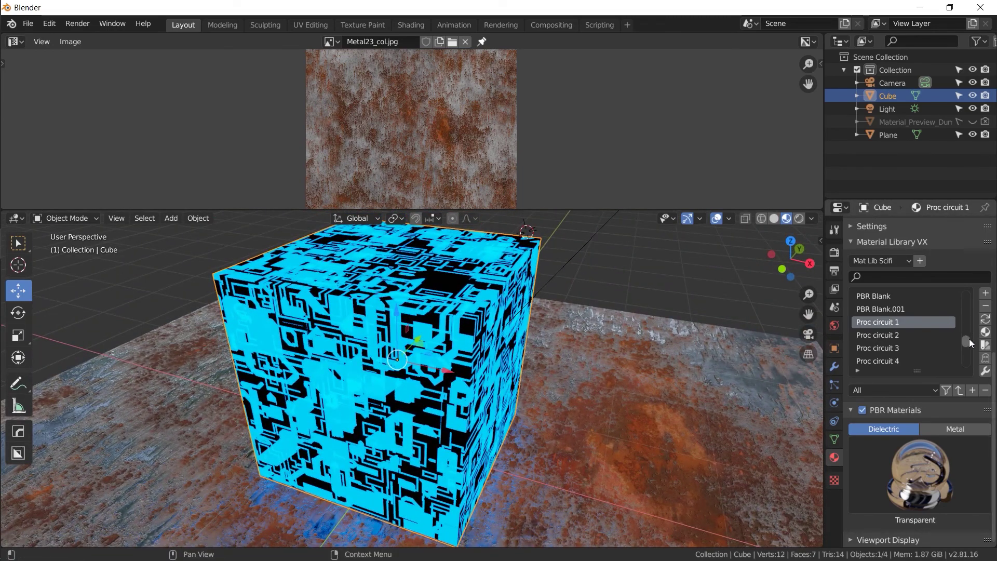
ctrl+scroll(968, 343, down, 5)
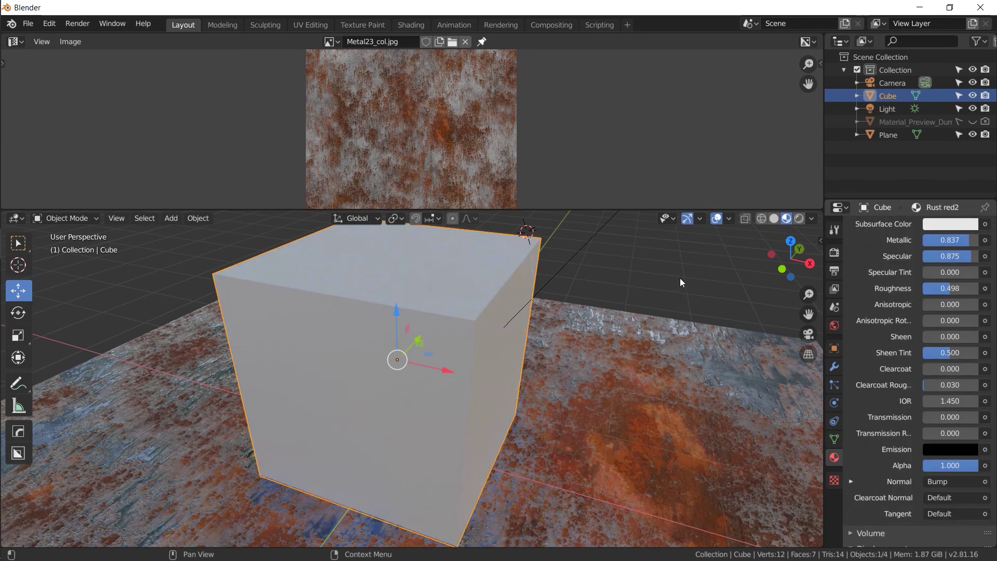
middle_drag(674, 273, 545, 269)
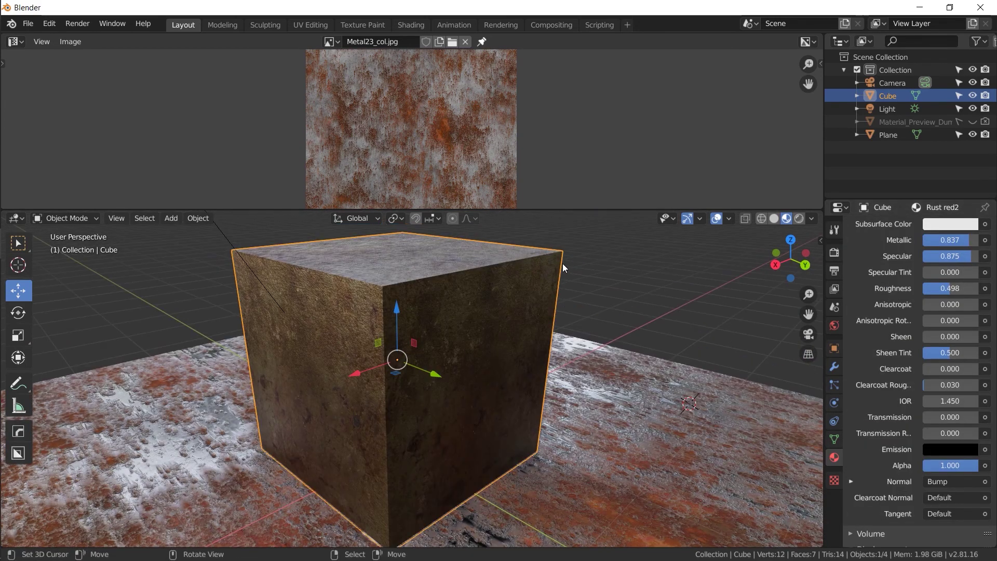